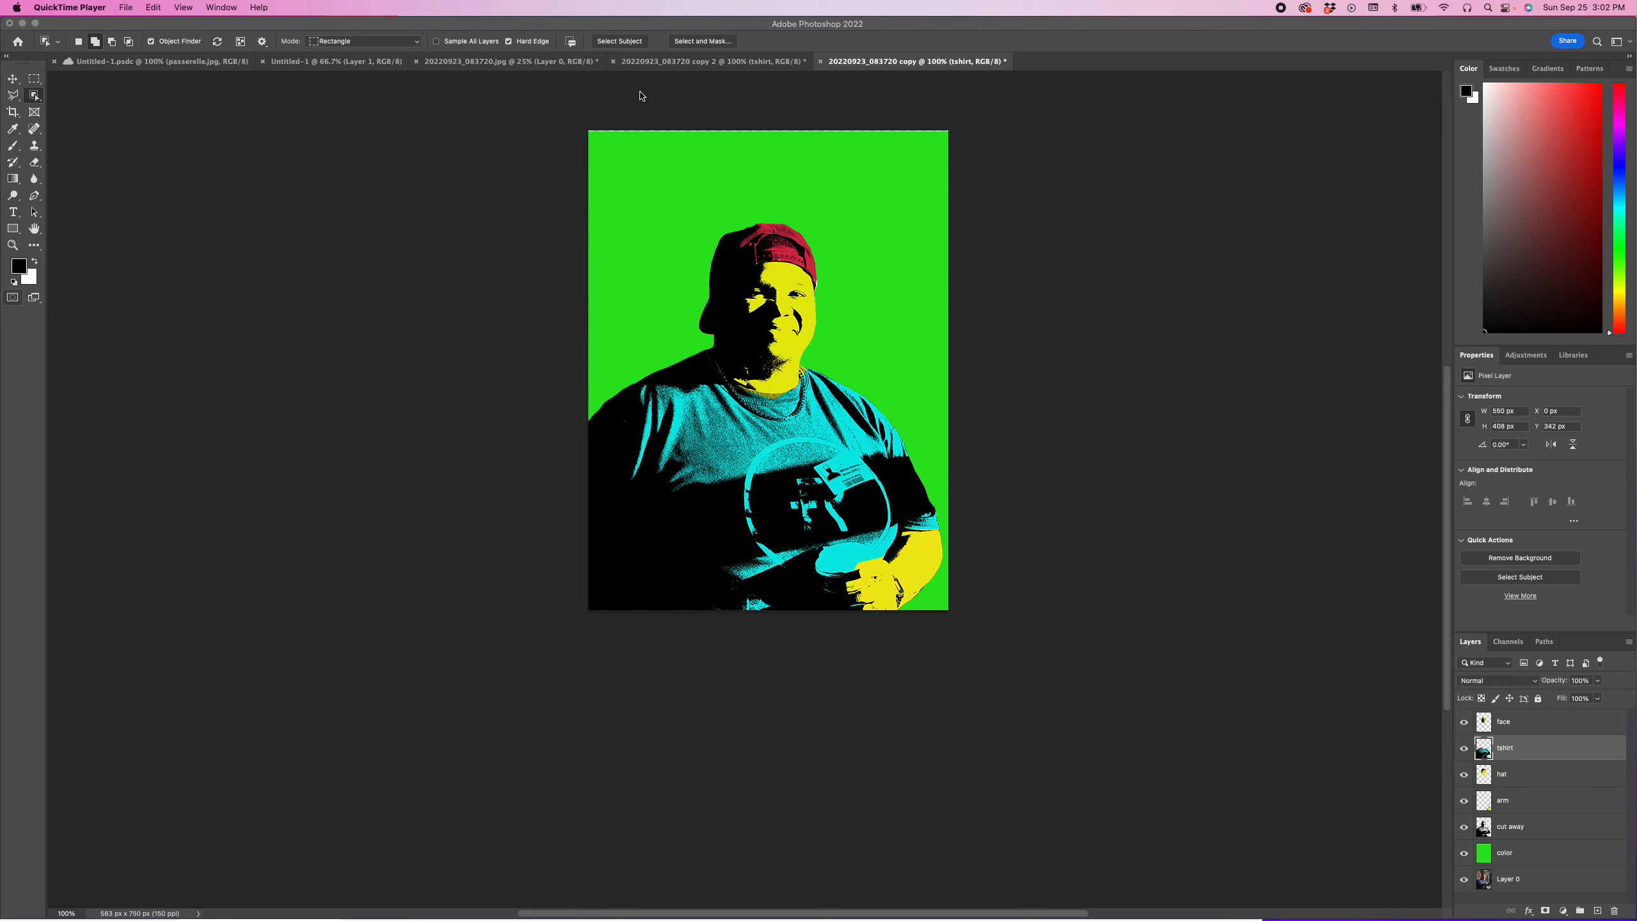
Step: Switch to the 20220923_083720.jpg document, duplicate Layer 0 and rename the copy "cut away"
left_click(541, 67)
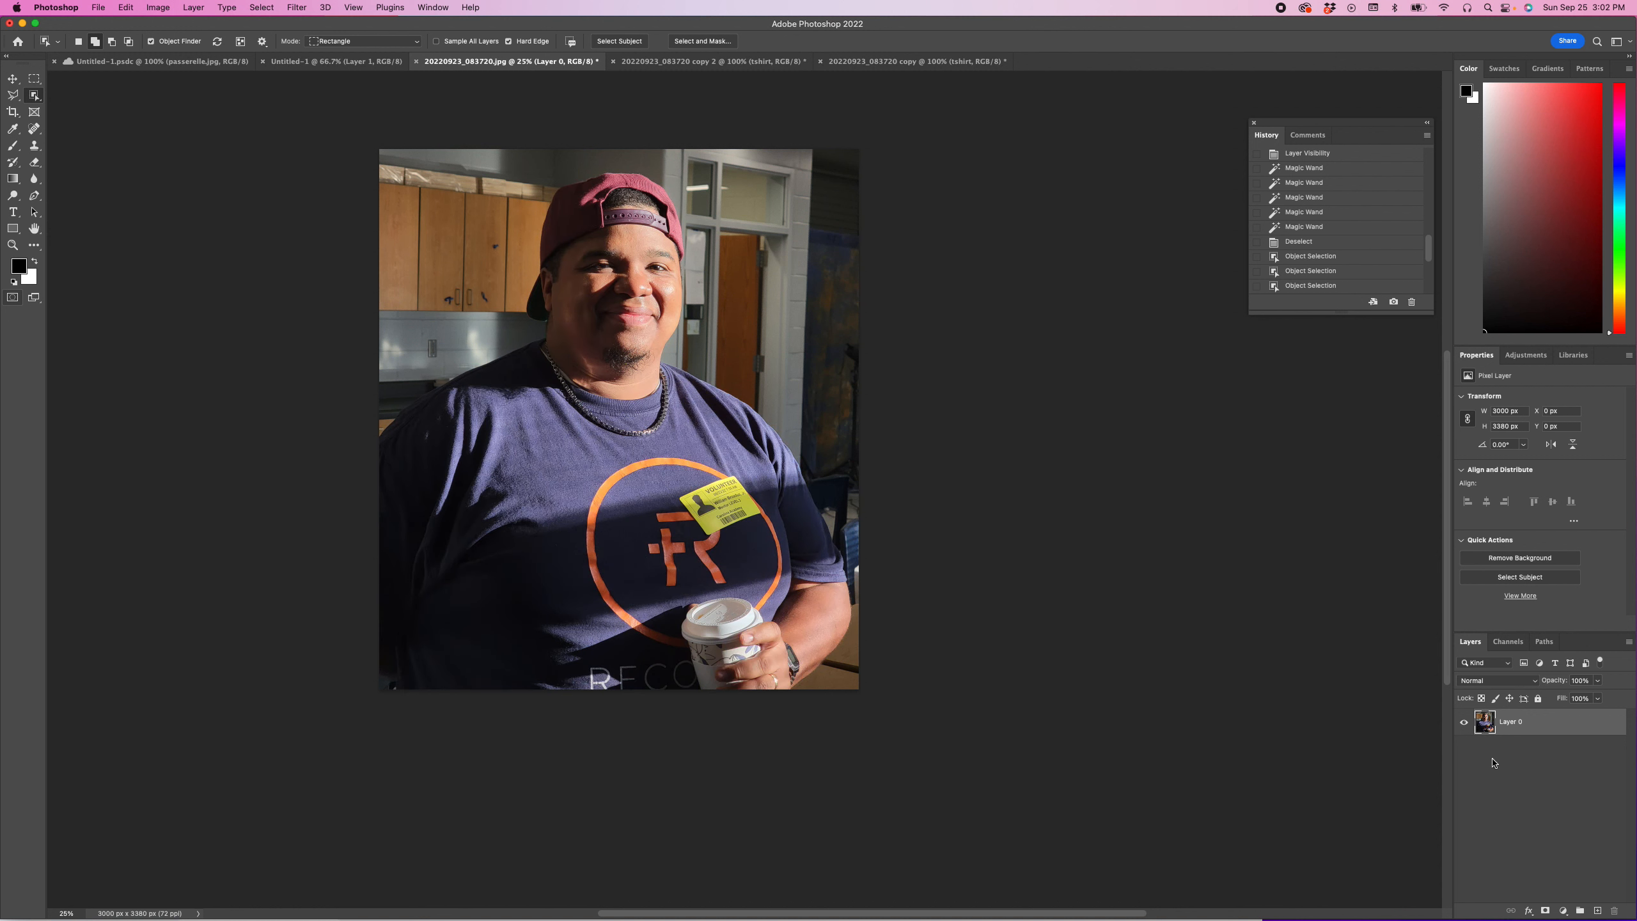
double_click(1510, 723)
left_click(1546, 723)
left_click_drag(1487, 724, 1598, 906)
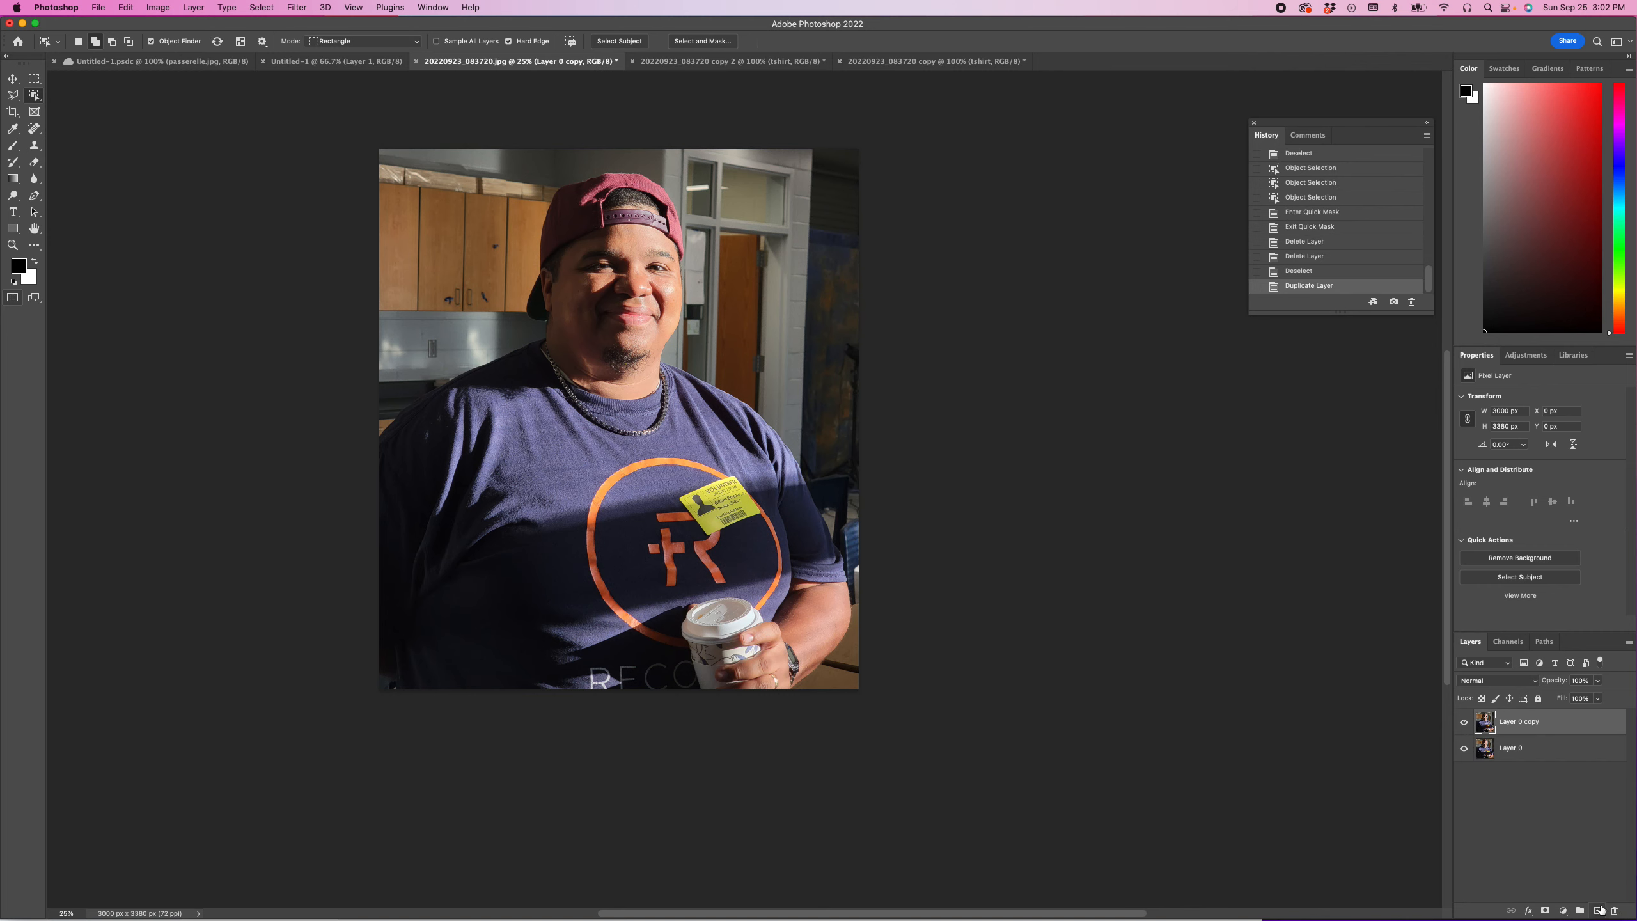
double_click(1513, 723)
type("cut away")
key("Return")
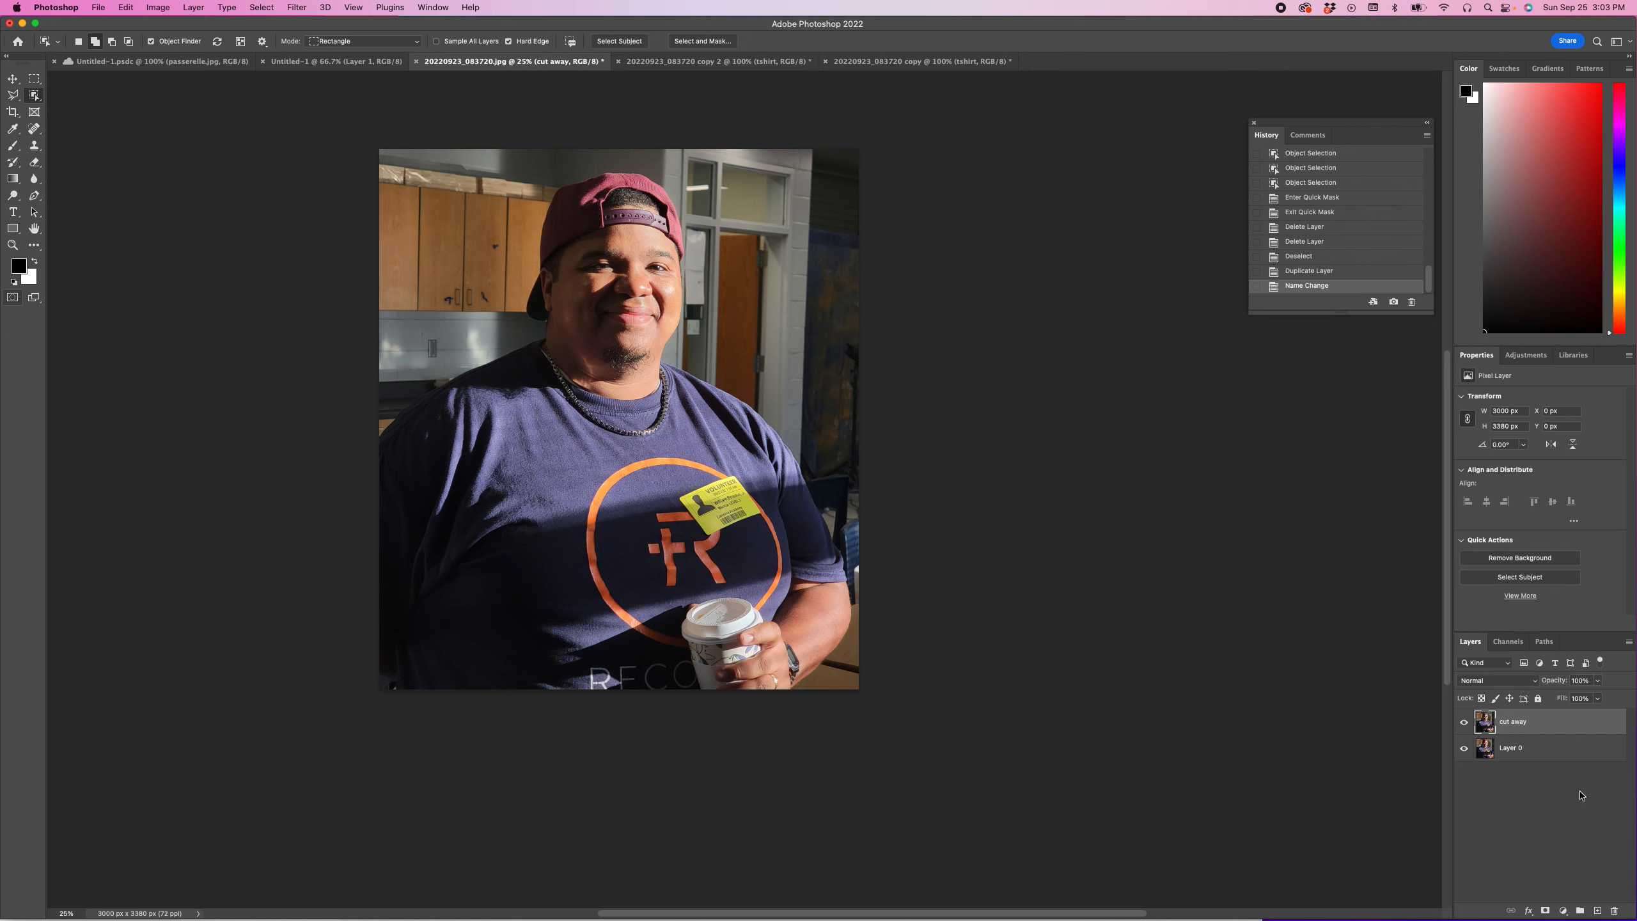
Step: Add a new layer beneath the cut away layer and fill it with a bright green custom color at 100% opacity
left_click(1598, 912)
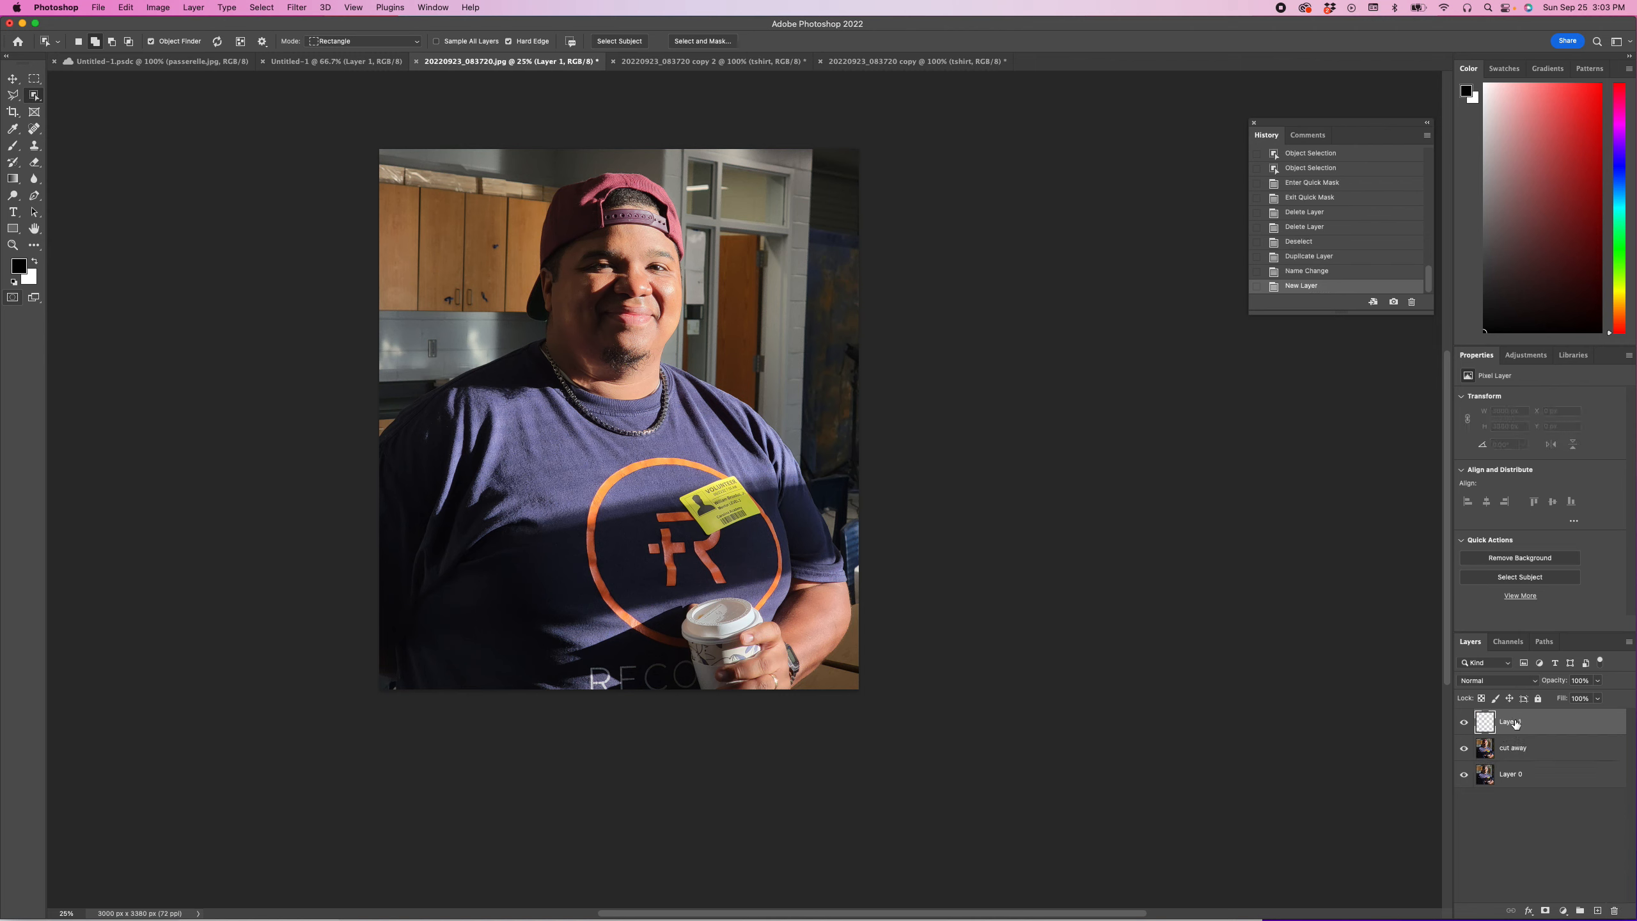
left_click_drag(1500, 723, 1505, 773)
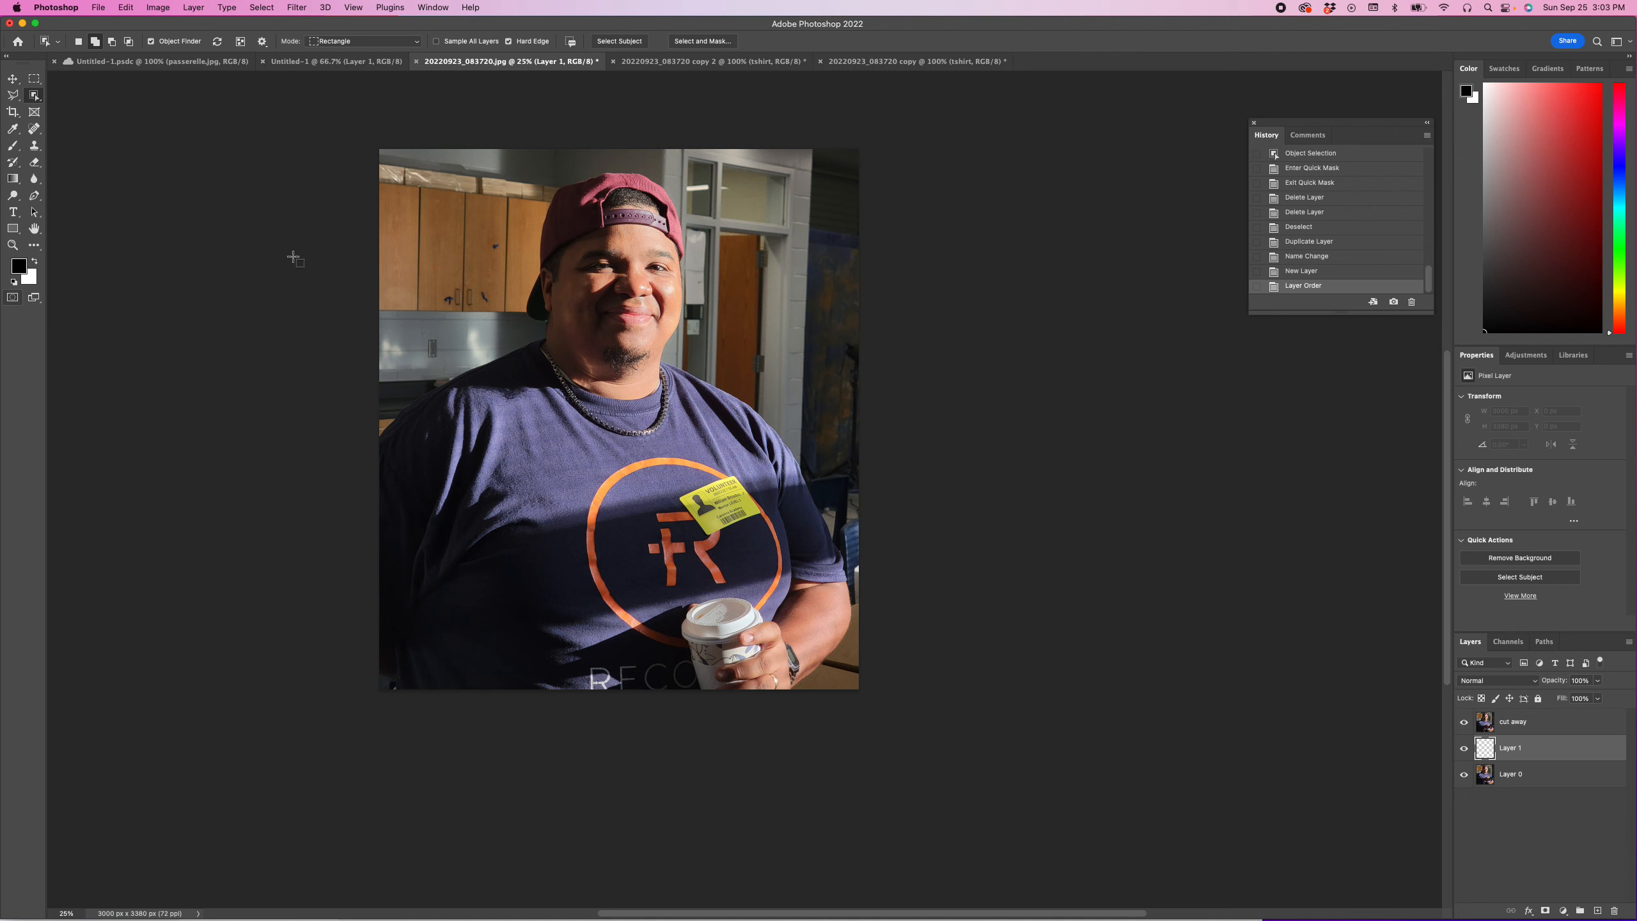
left_click(128, 7)
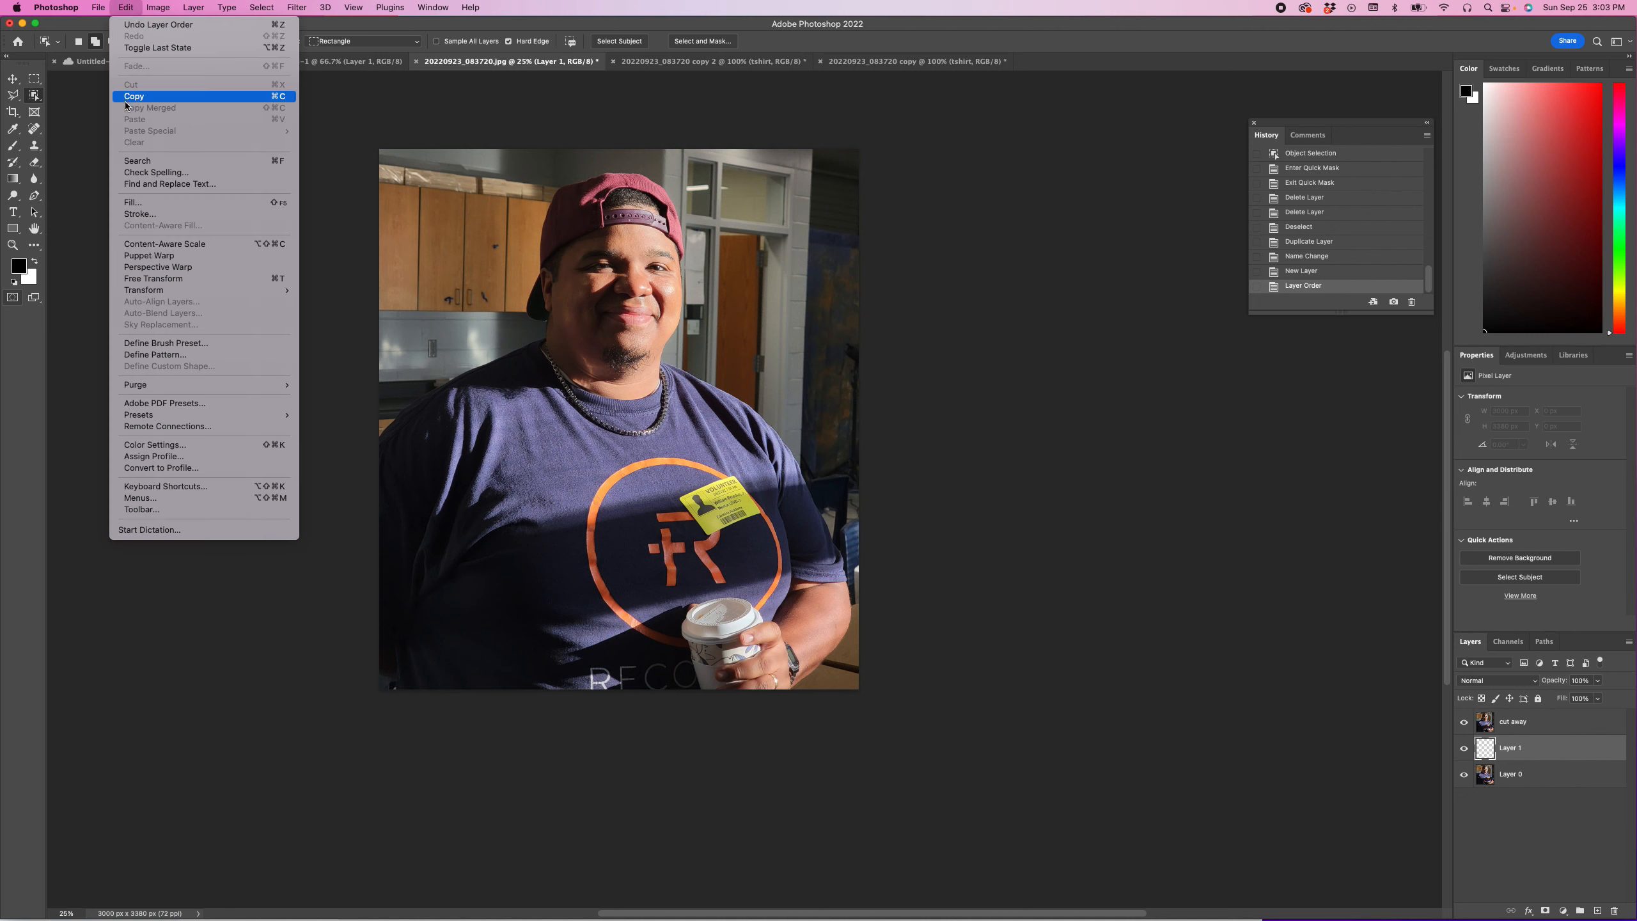
left_click(129, 203)
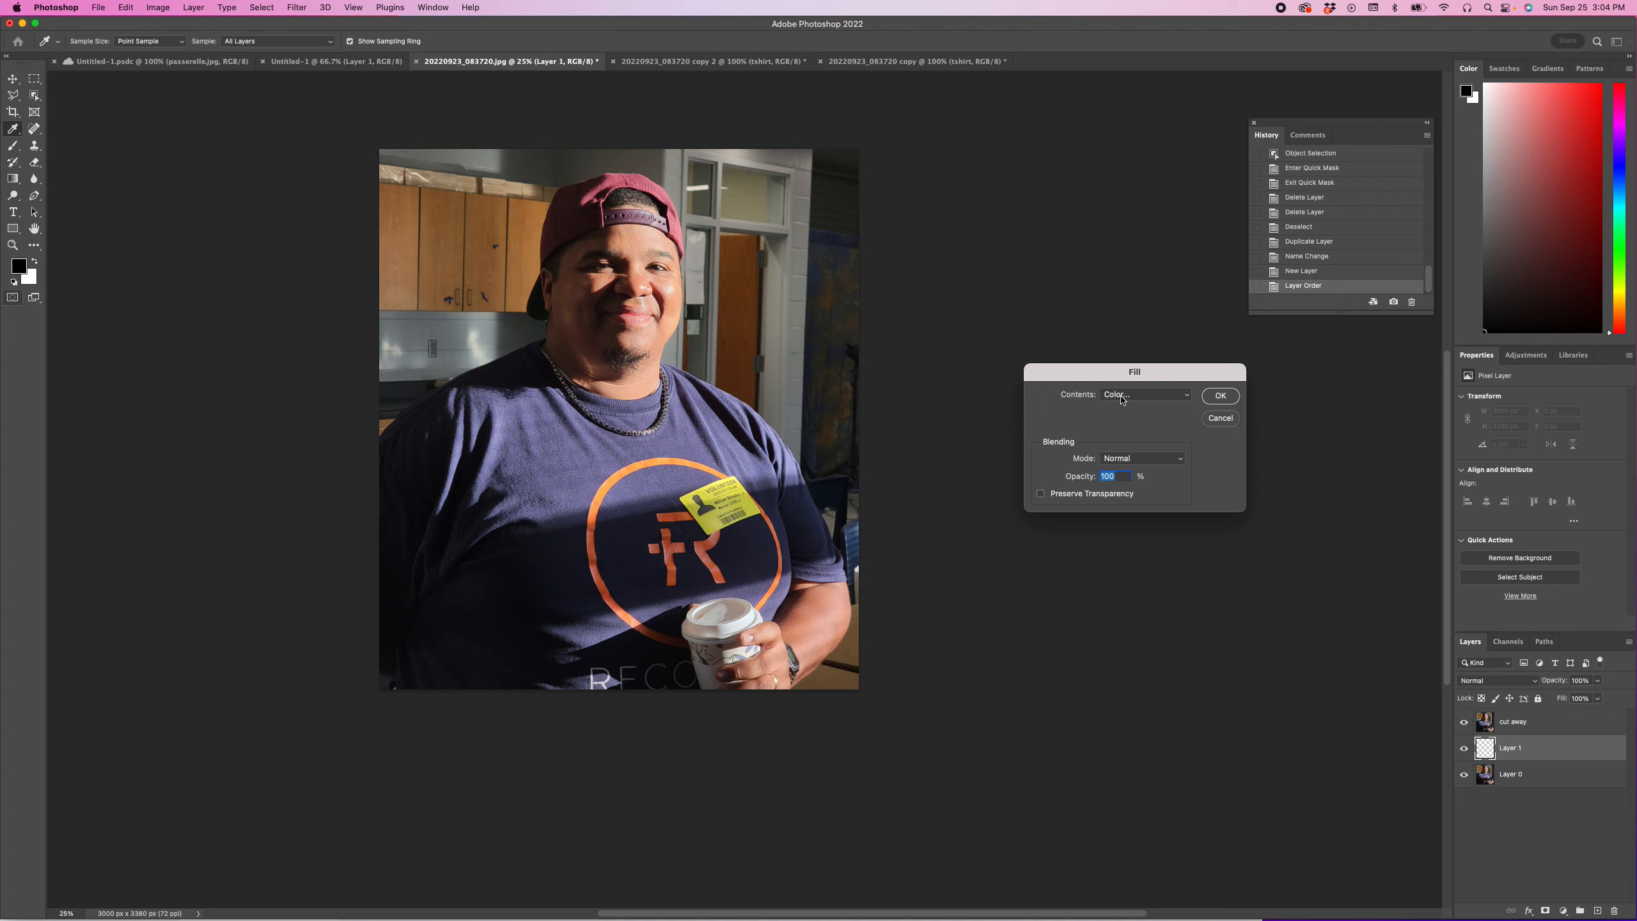
left_click(1190, 395)
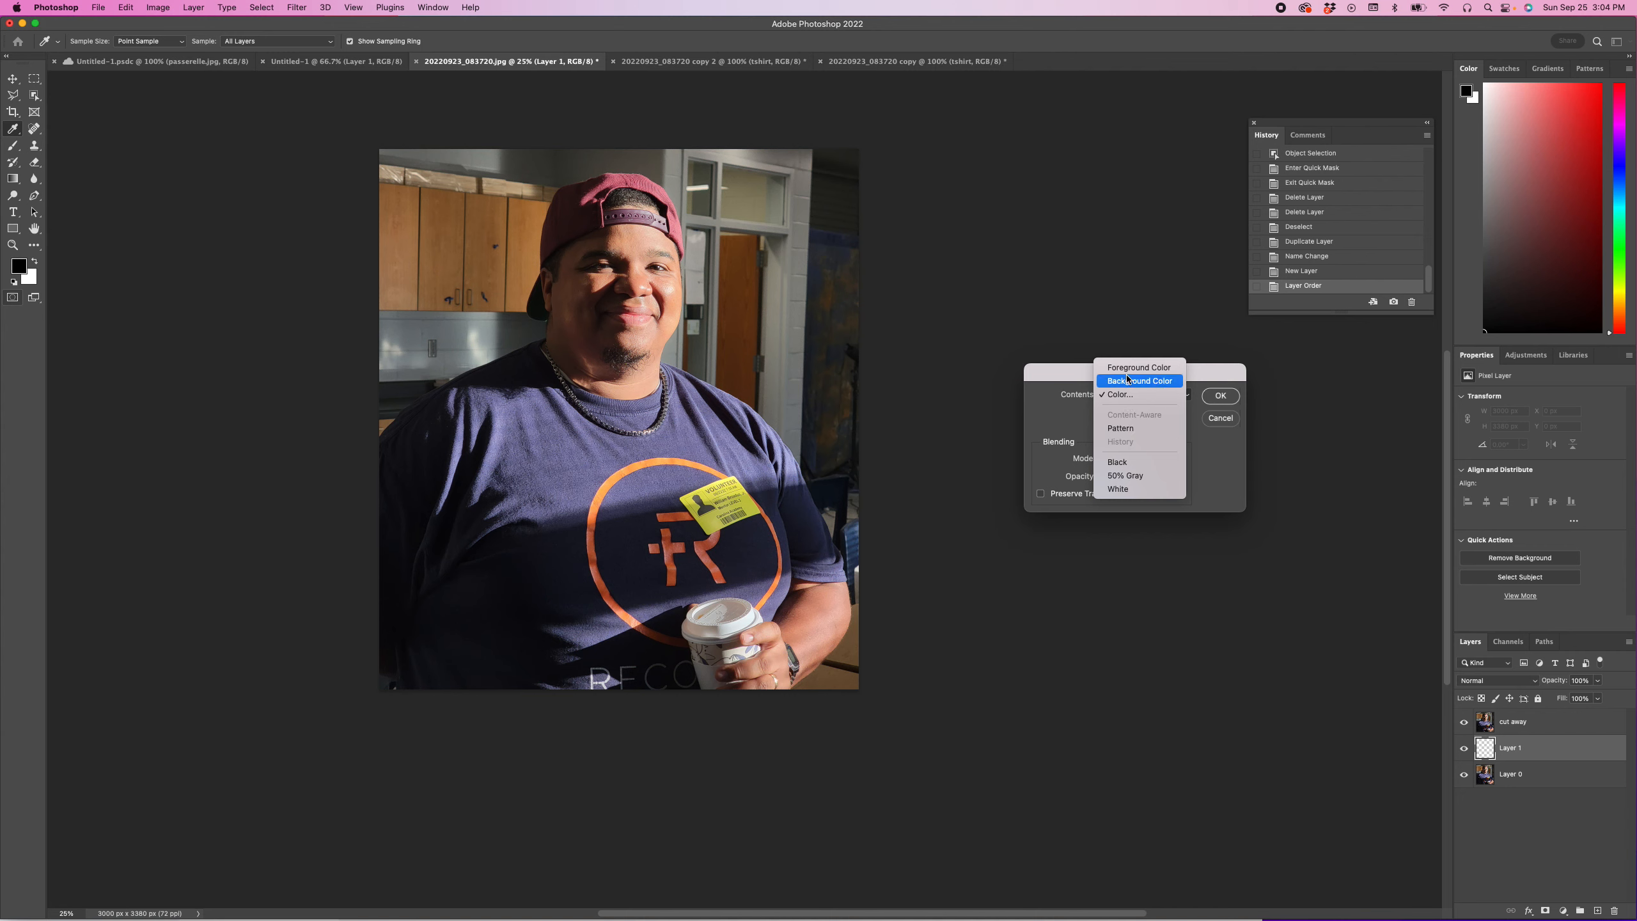
left_click(1113, 395)
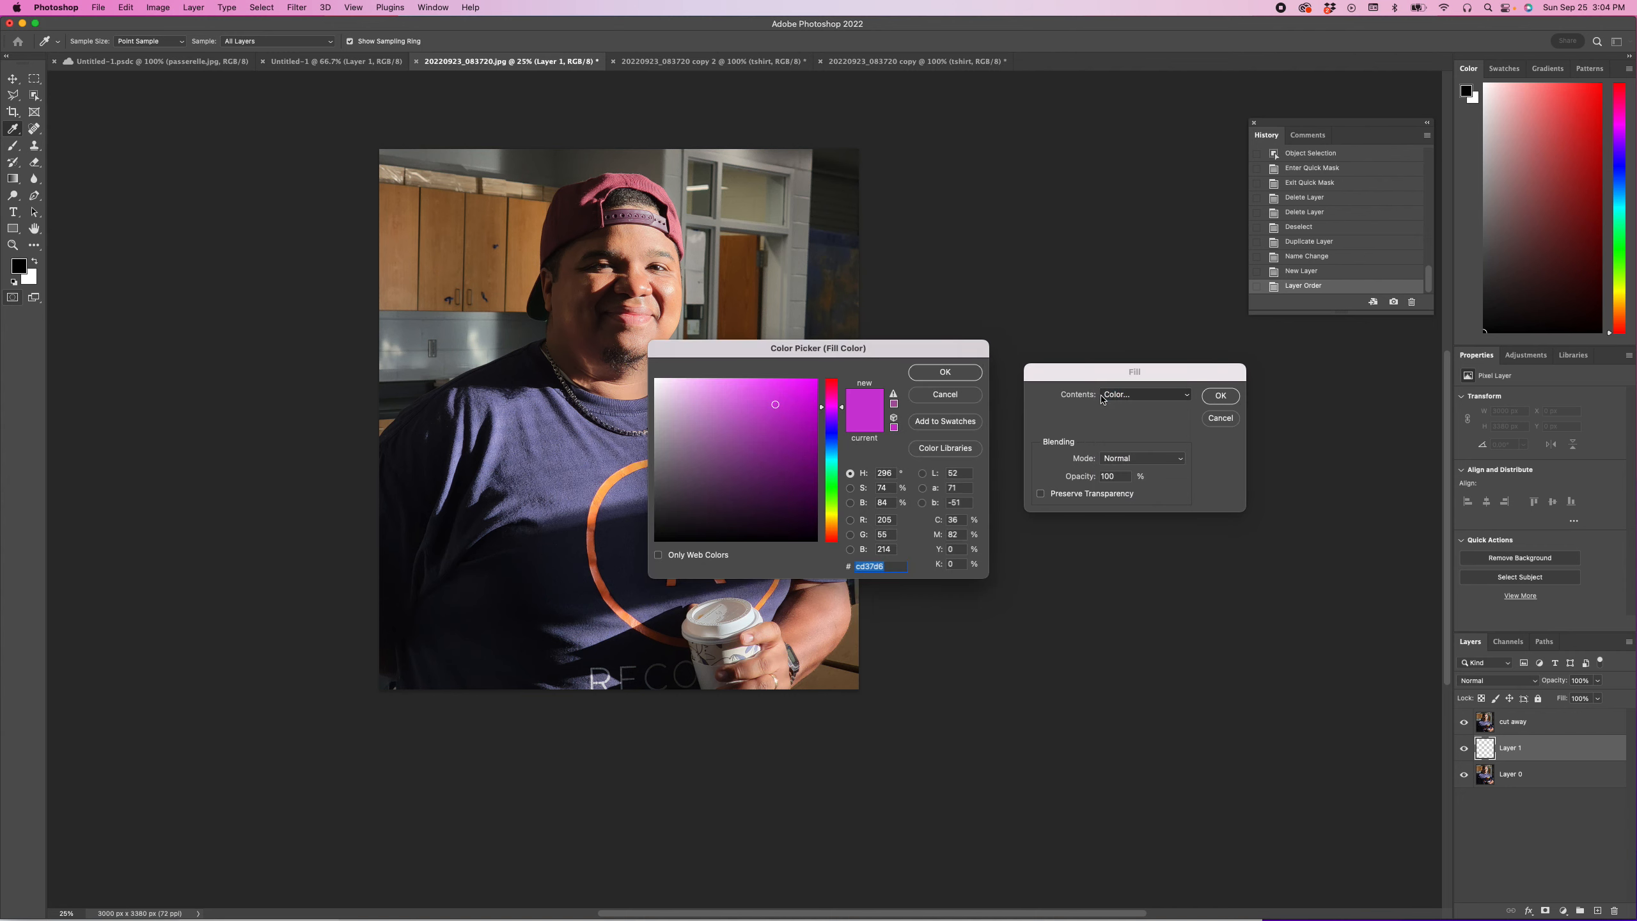
left_click(804, 390)
left_click(833, 391)
left_click(776, 415)
left_click_drag(777, 415, 794, 406)
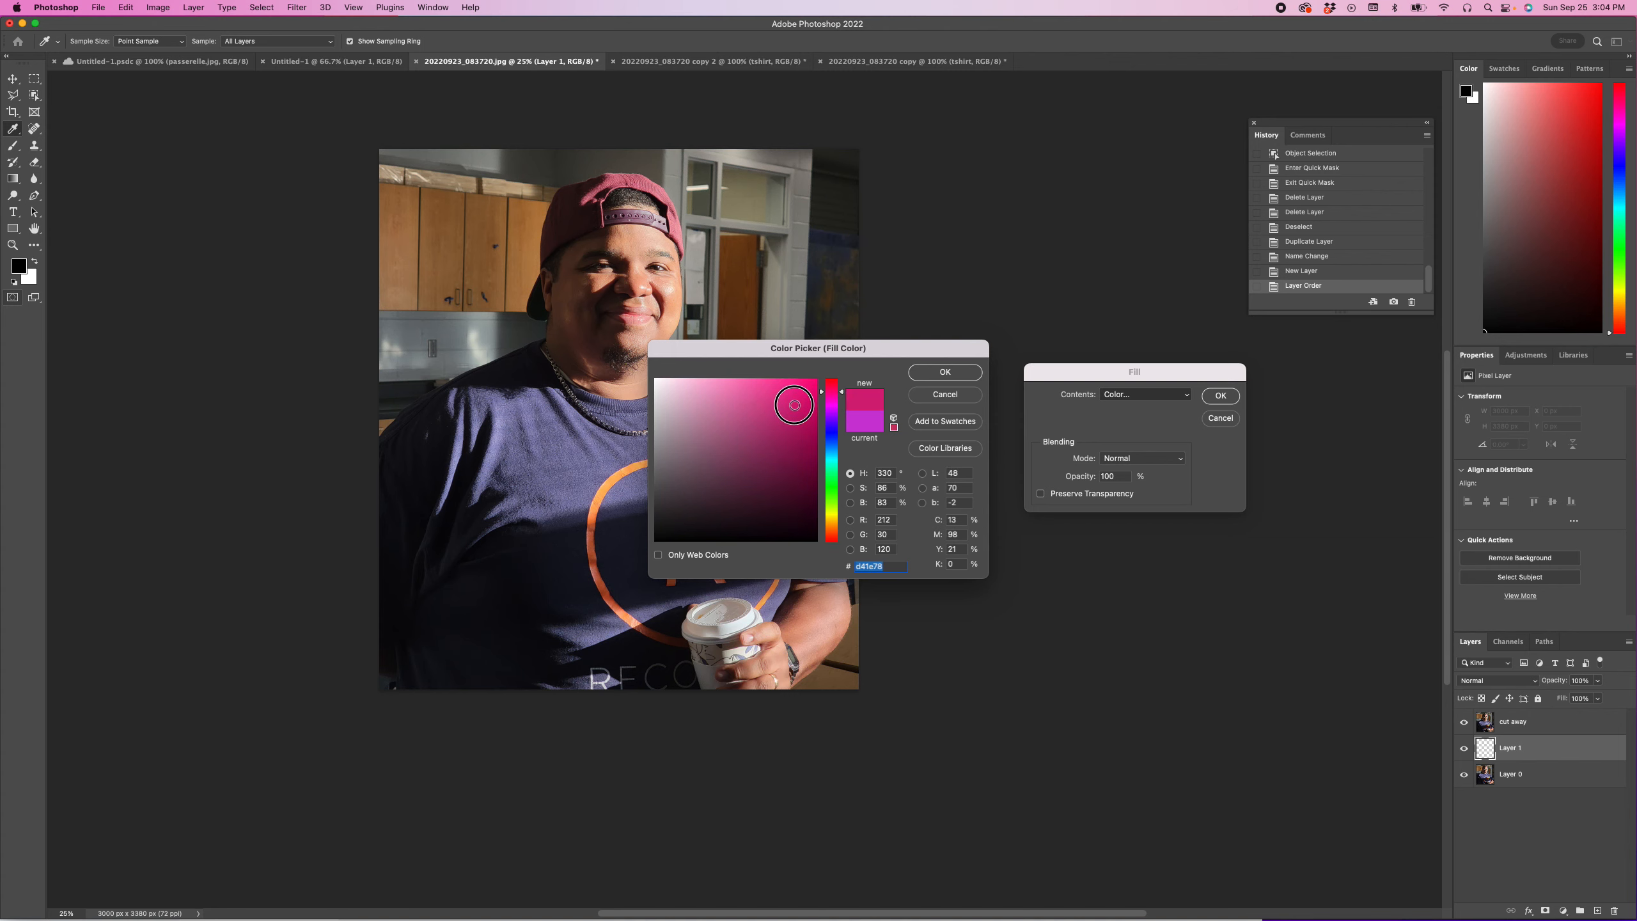
left_click(831, 493)
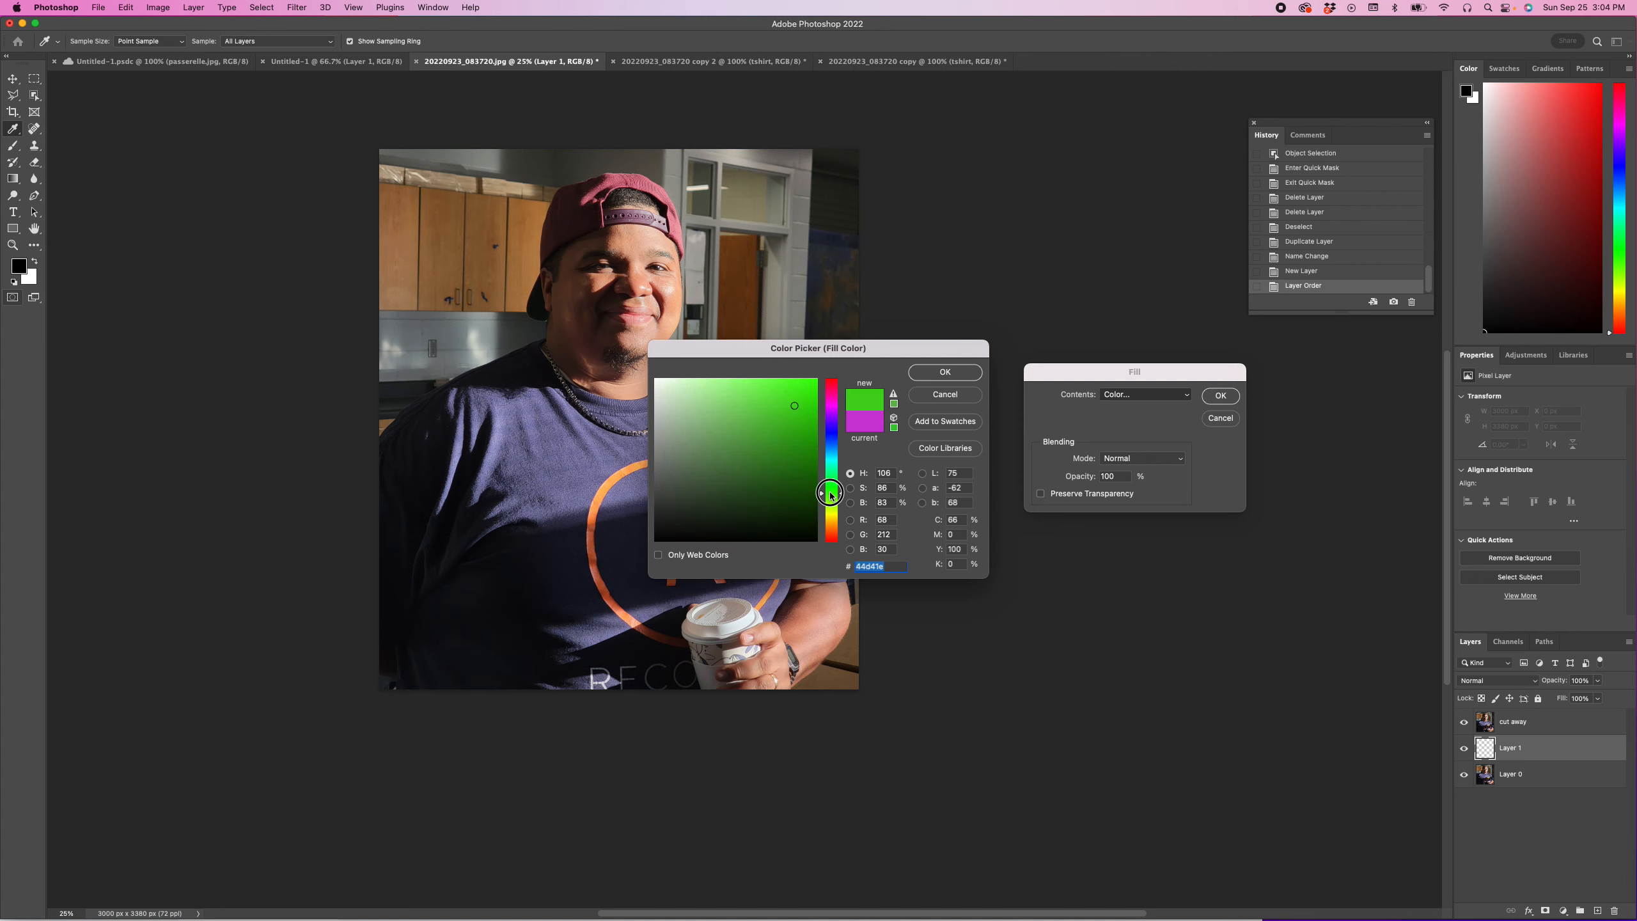
mouse_move(762, 428)
left_mouse_down()
mouse_move(749, 450)
mouse_move(802, 390)
left_mouse_up()
left_click(944, 374)
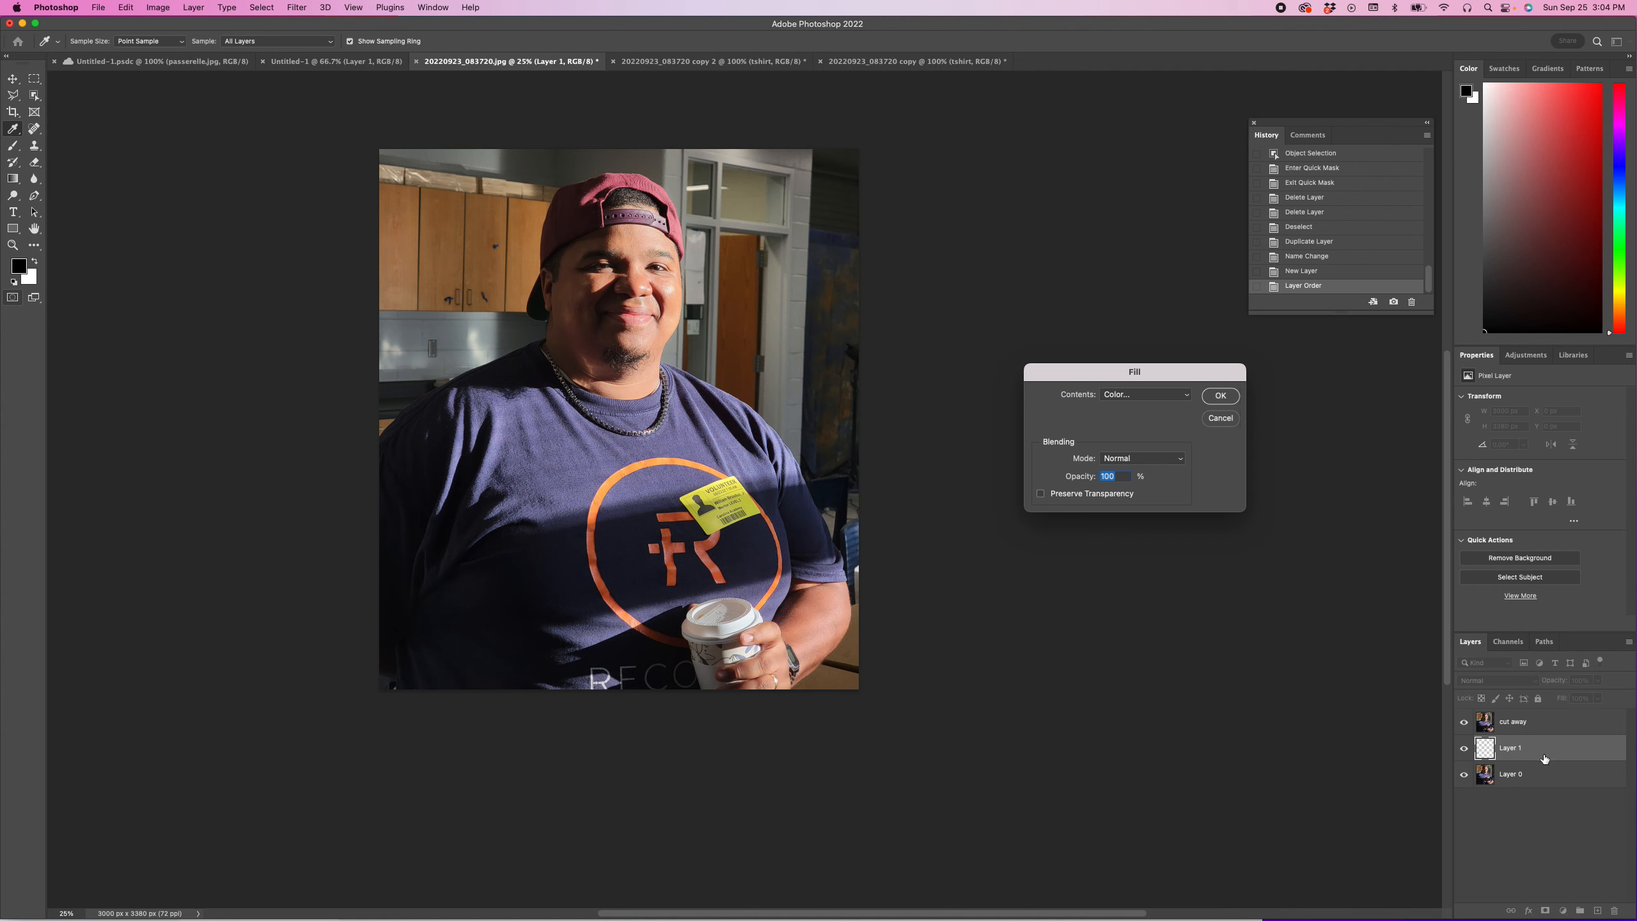
left_click(1221, 395)
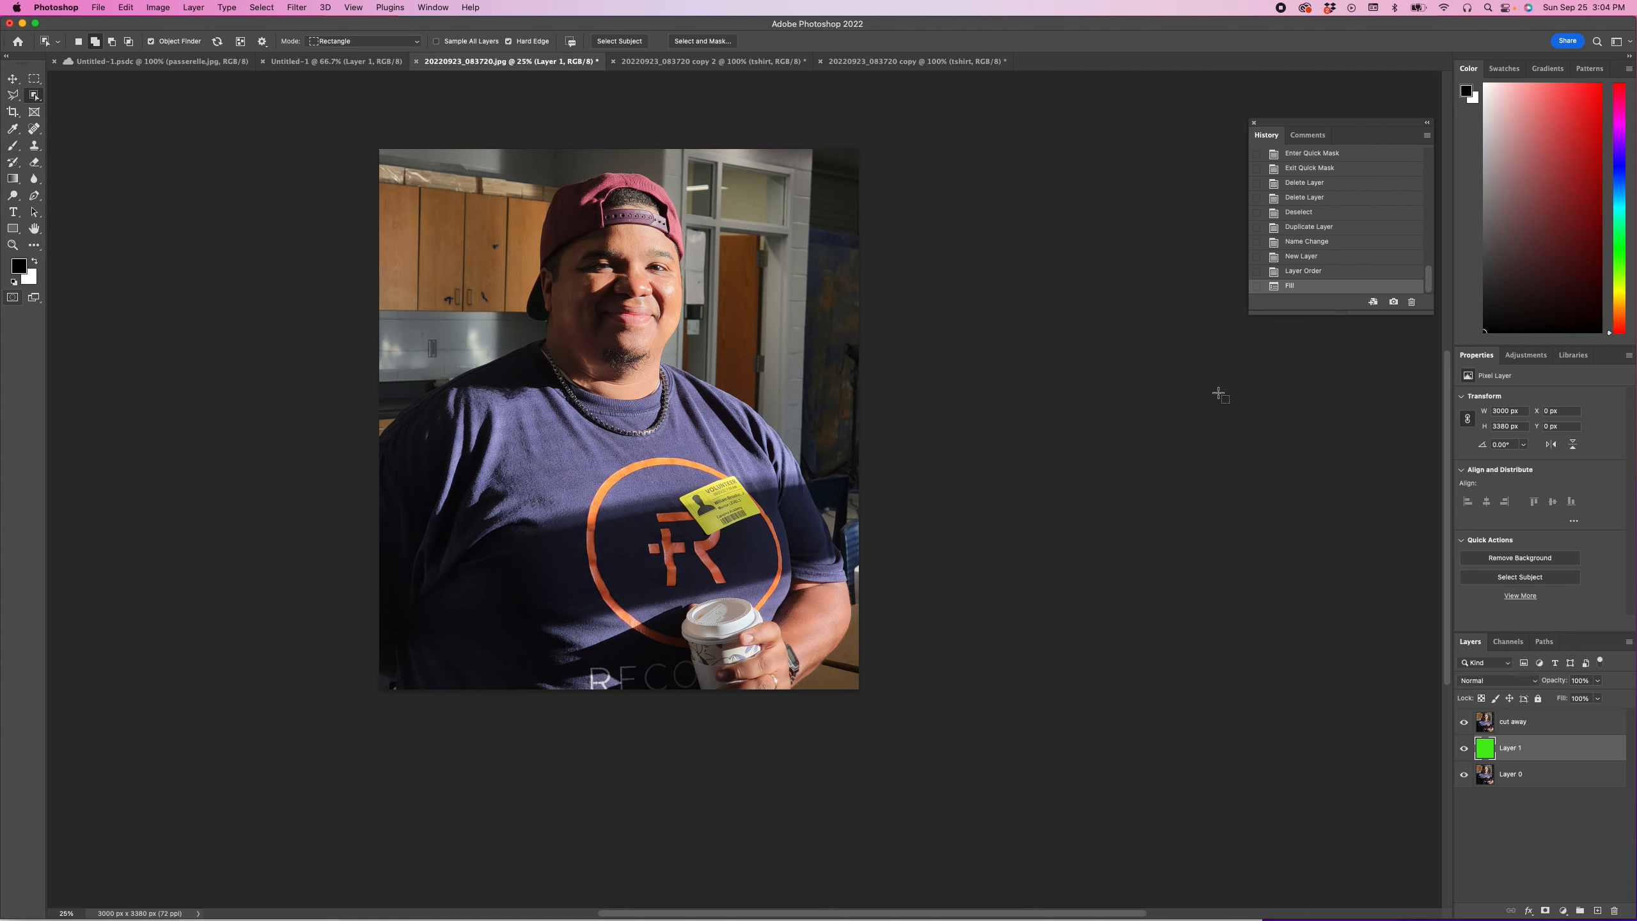
Step: Try to select the man on the cut away layer with the Magic Wand, sampling his shirt and face
left_click(1485, 725)
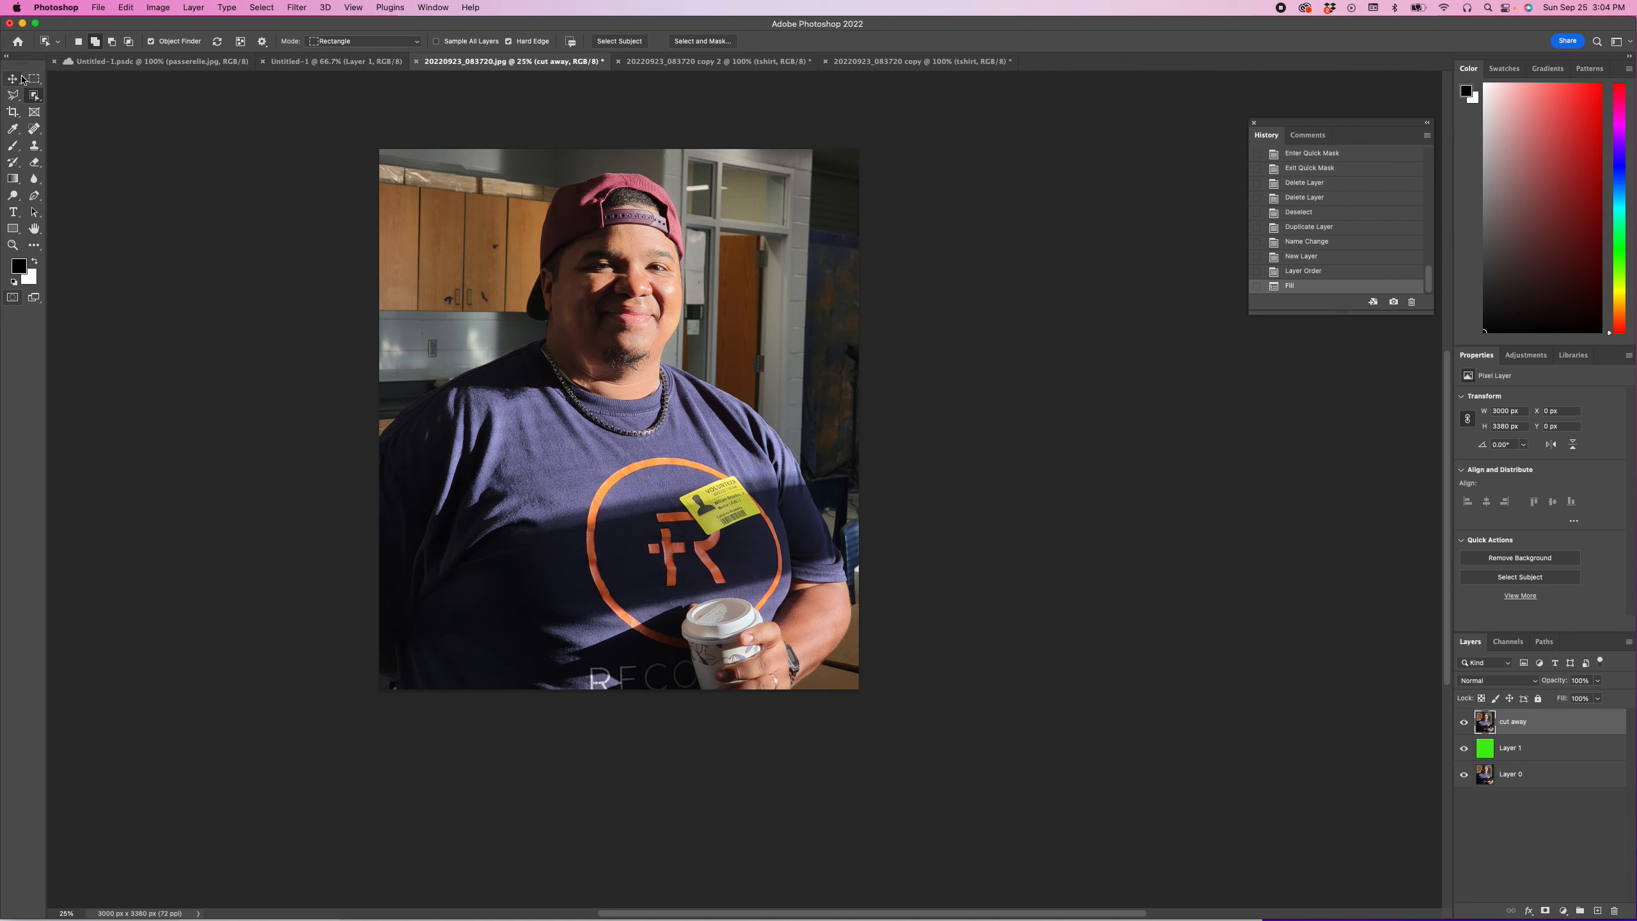
left_click(36, 96)
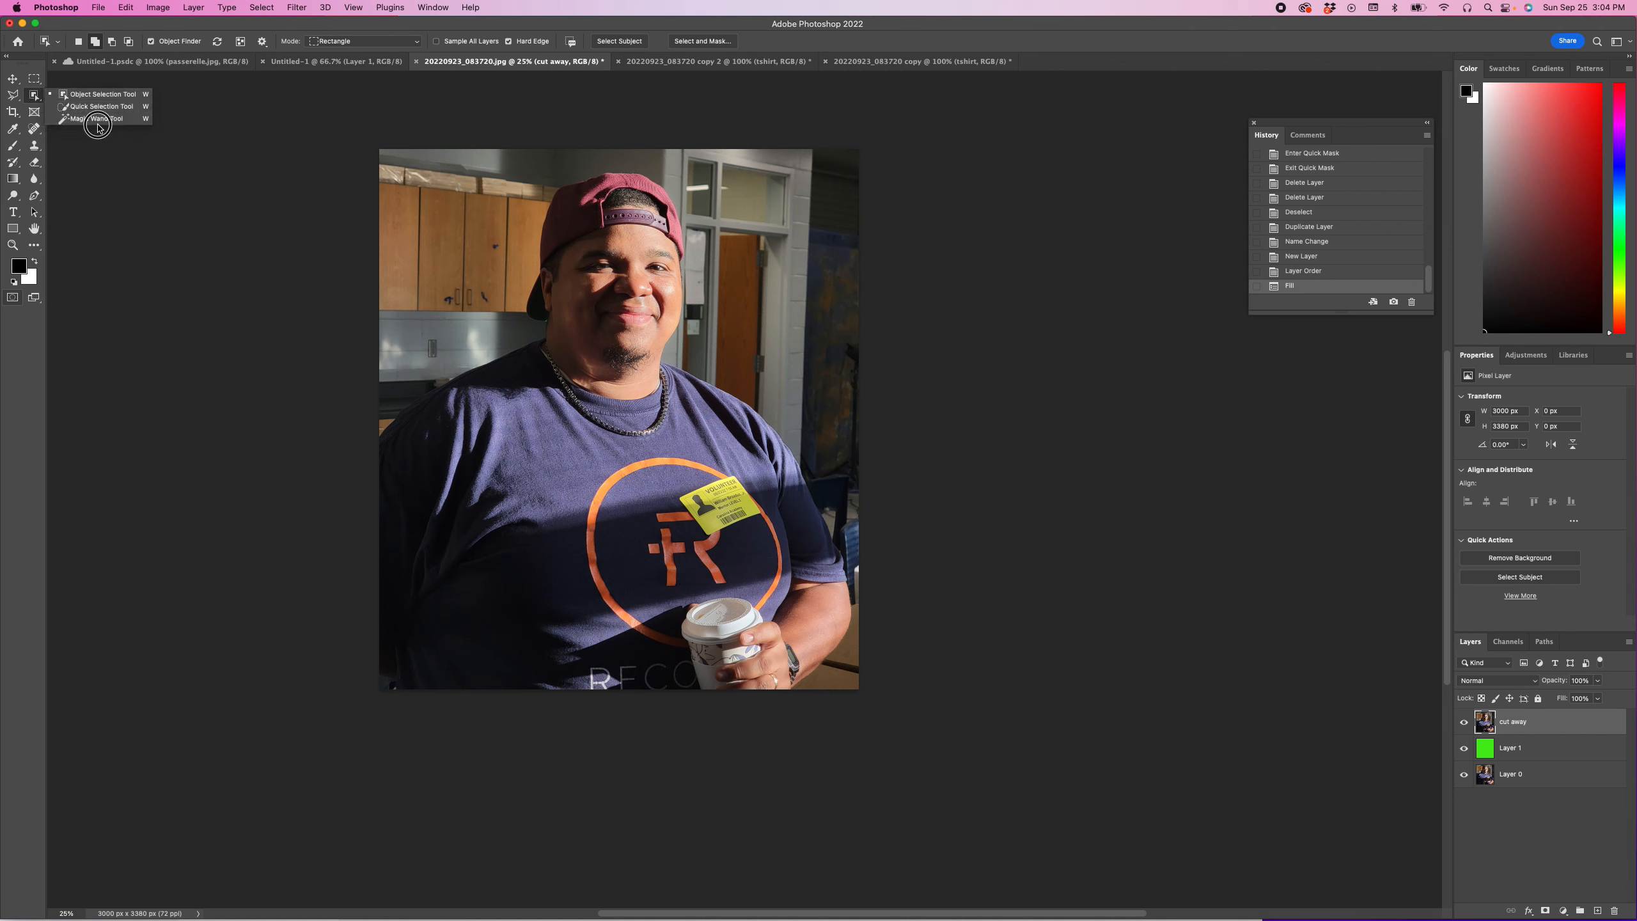
left_click(100, 120)
left_click(625, 464)
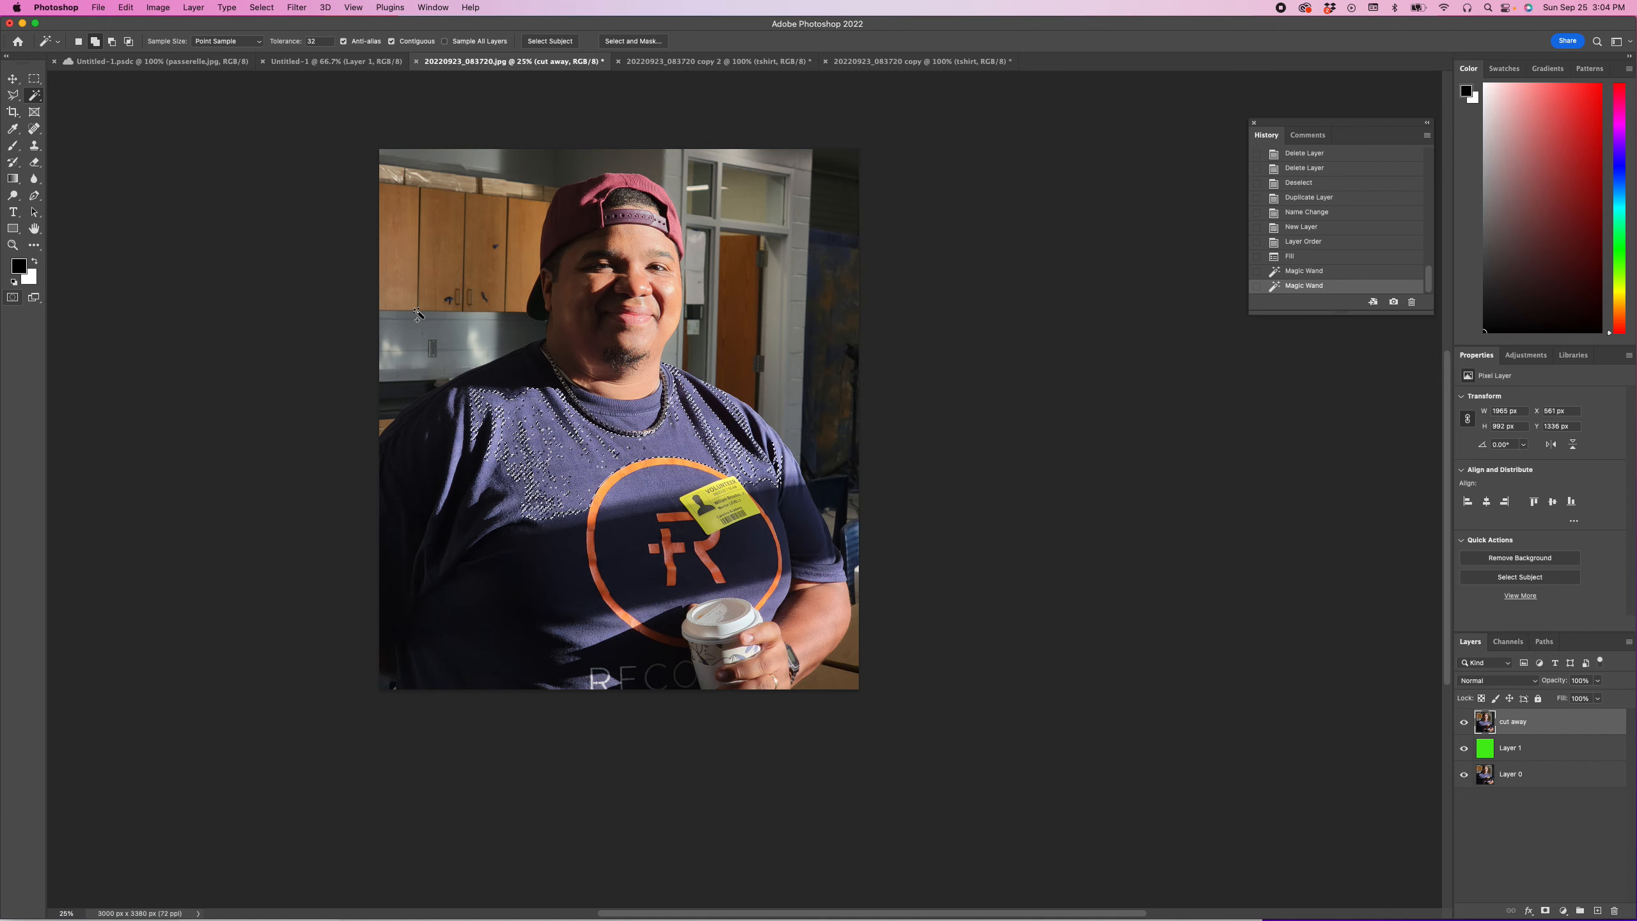
left_click(481, 498)
left_click(481, 497)
left_click(647, 322)
left_click(644, 292)
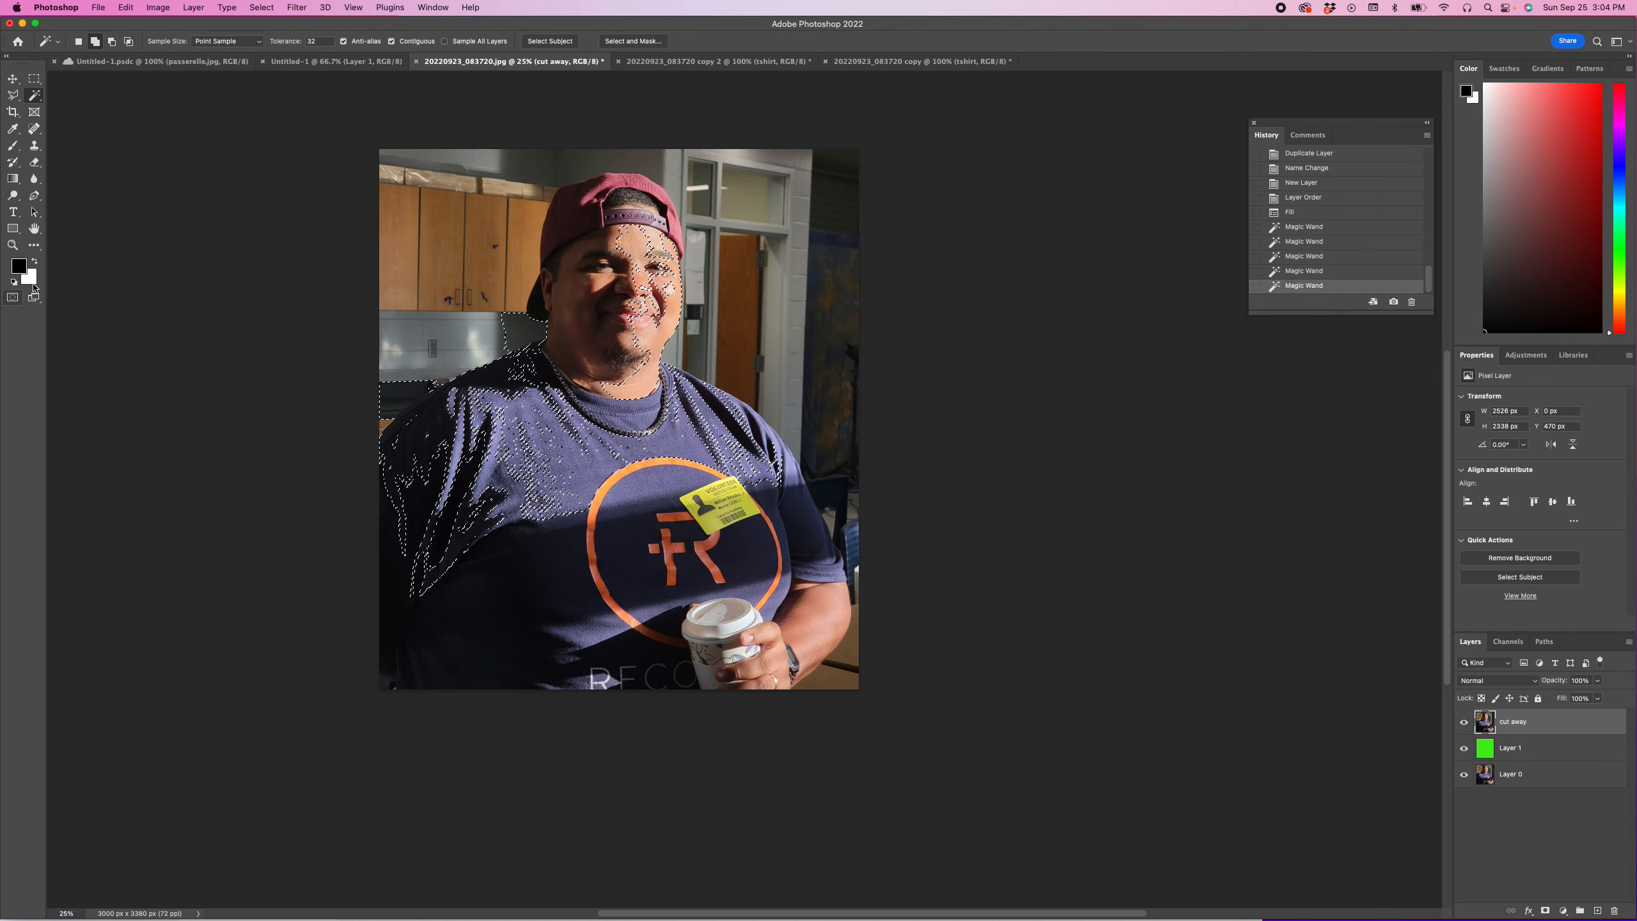
Step: Preview the Magic Wand selection as a quick mask and deselect it
left_click(12, 298)
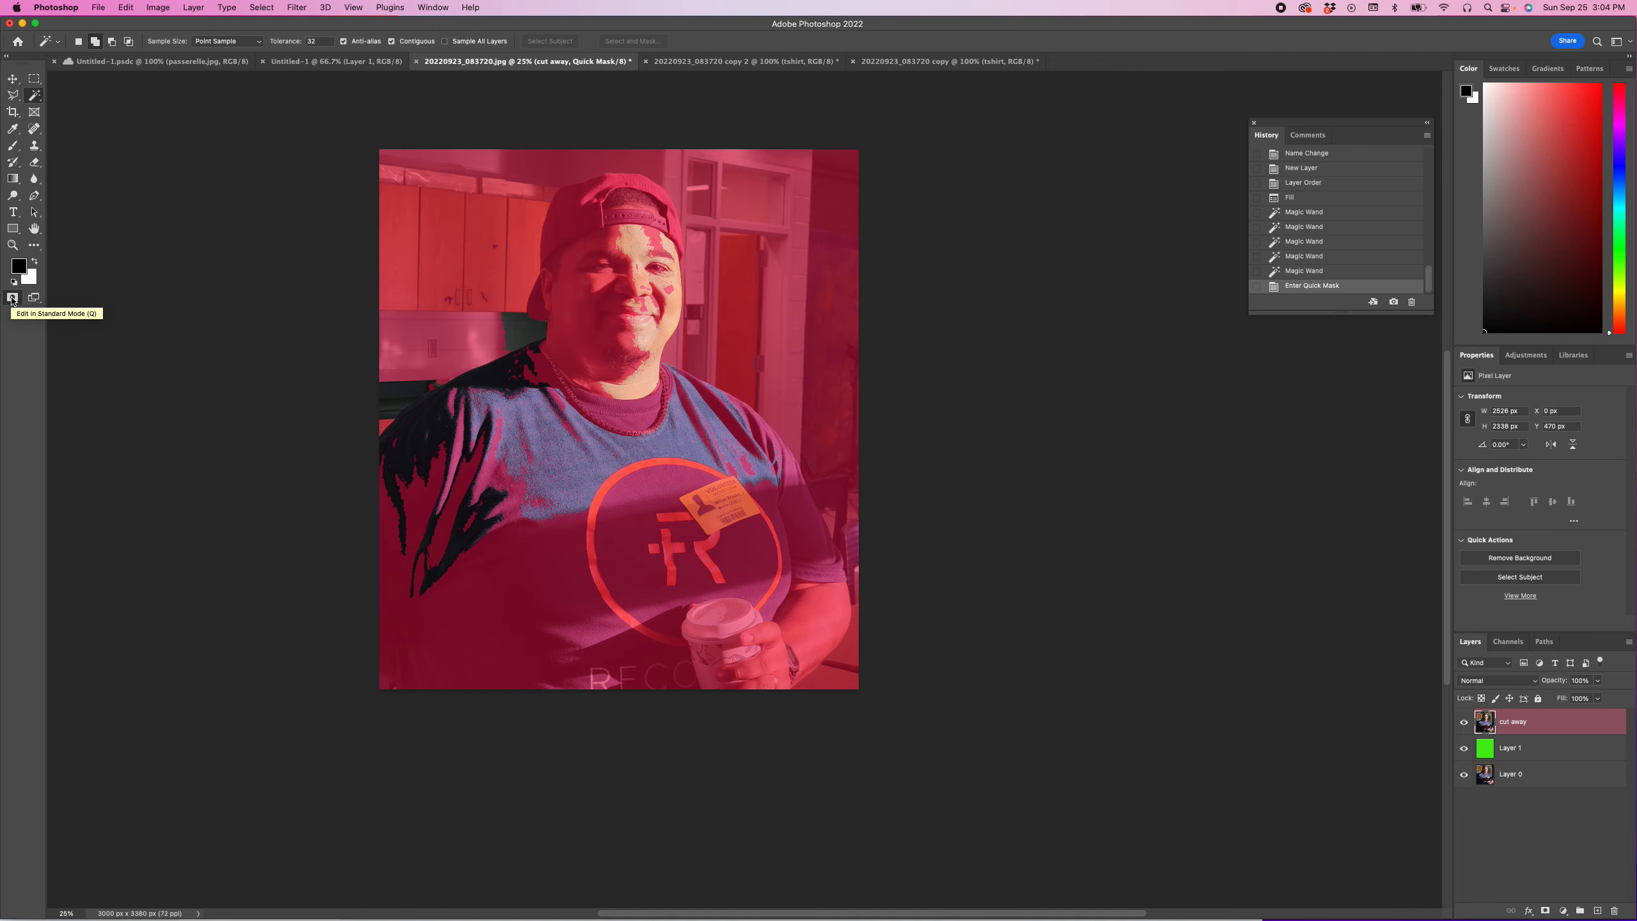
left_click(12, 299)
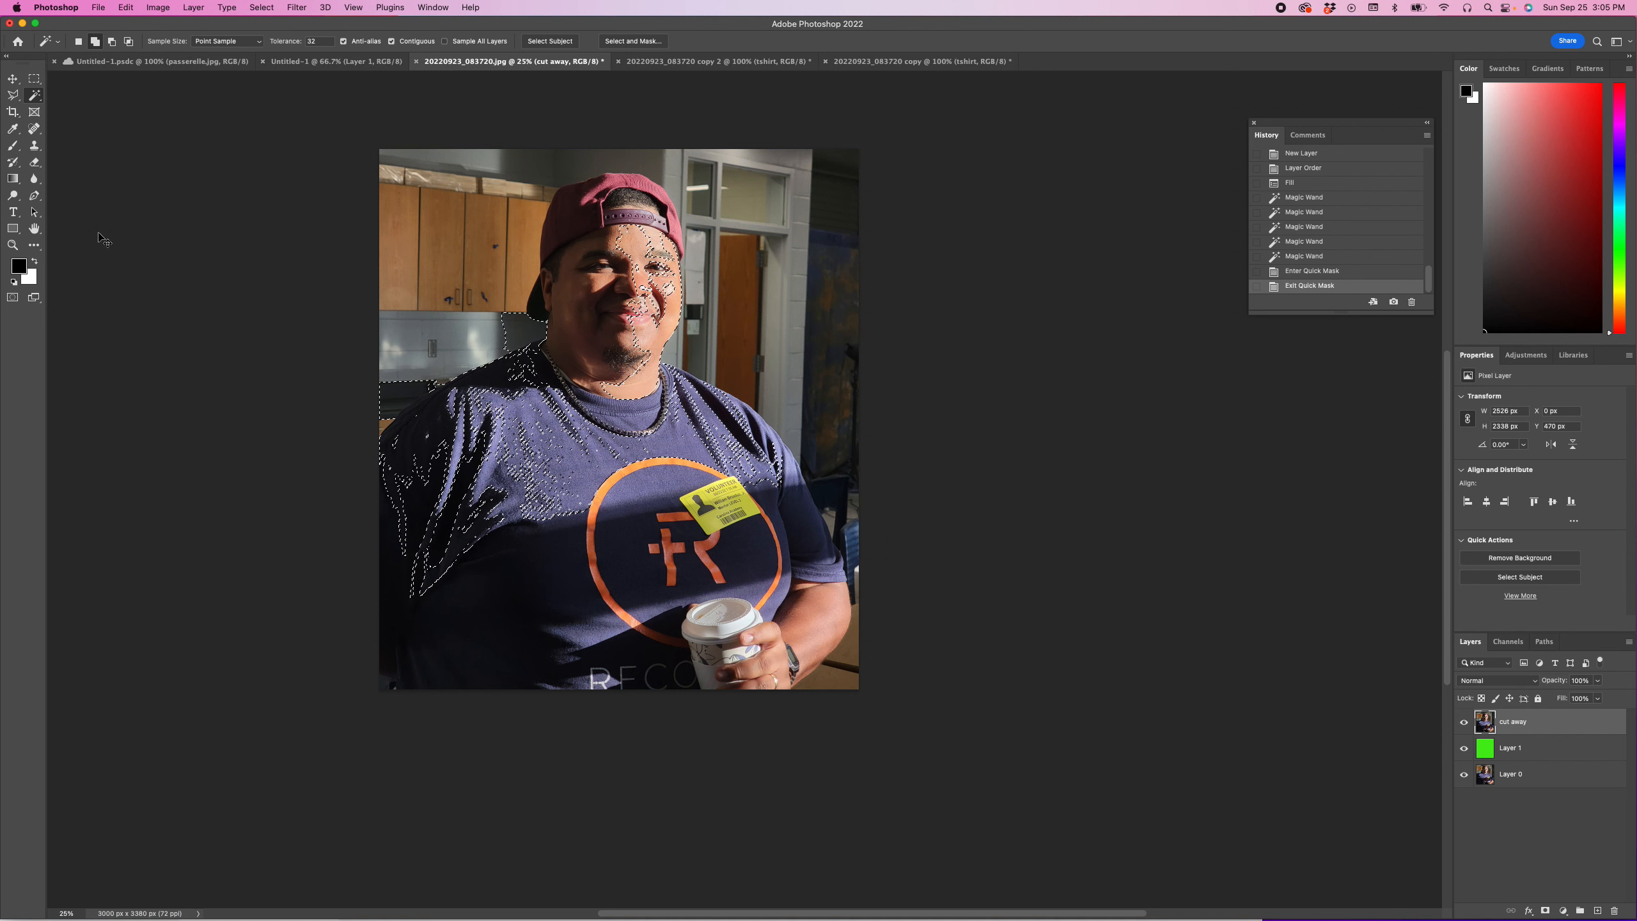
key("super+d")
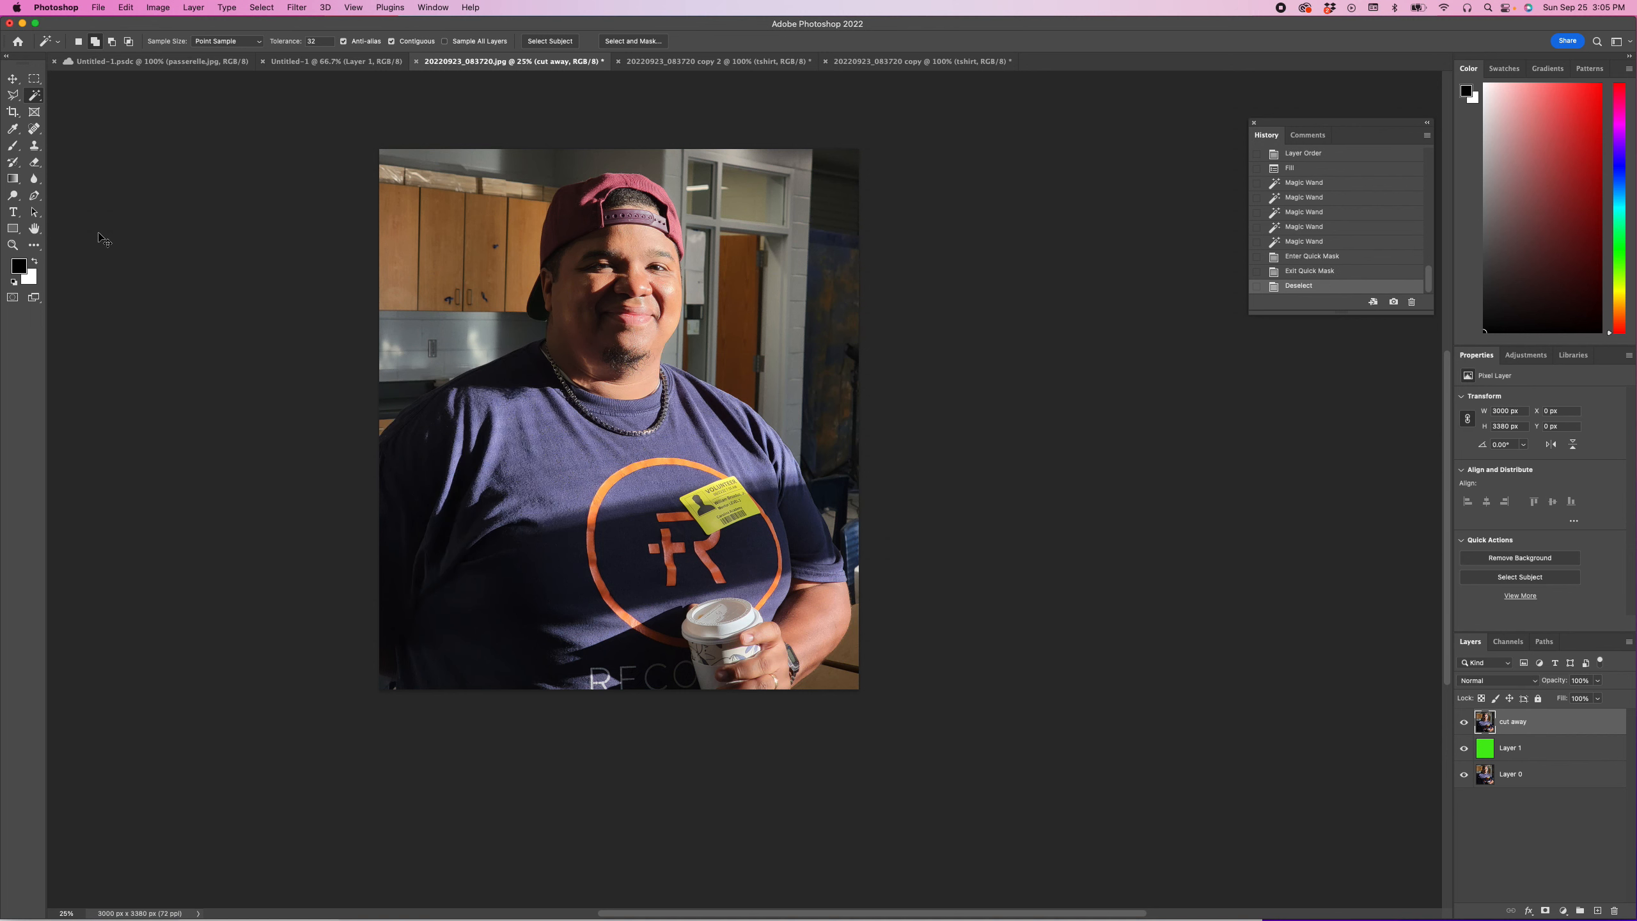
Step: Select the whole man, including his arm and the coffee cup, on the cut away layer with the Object Selection tool
left_click(36, 101)
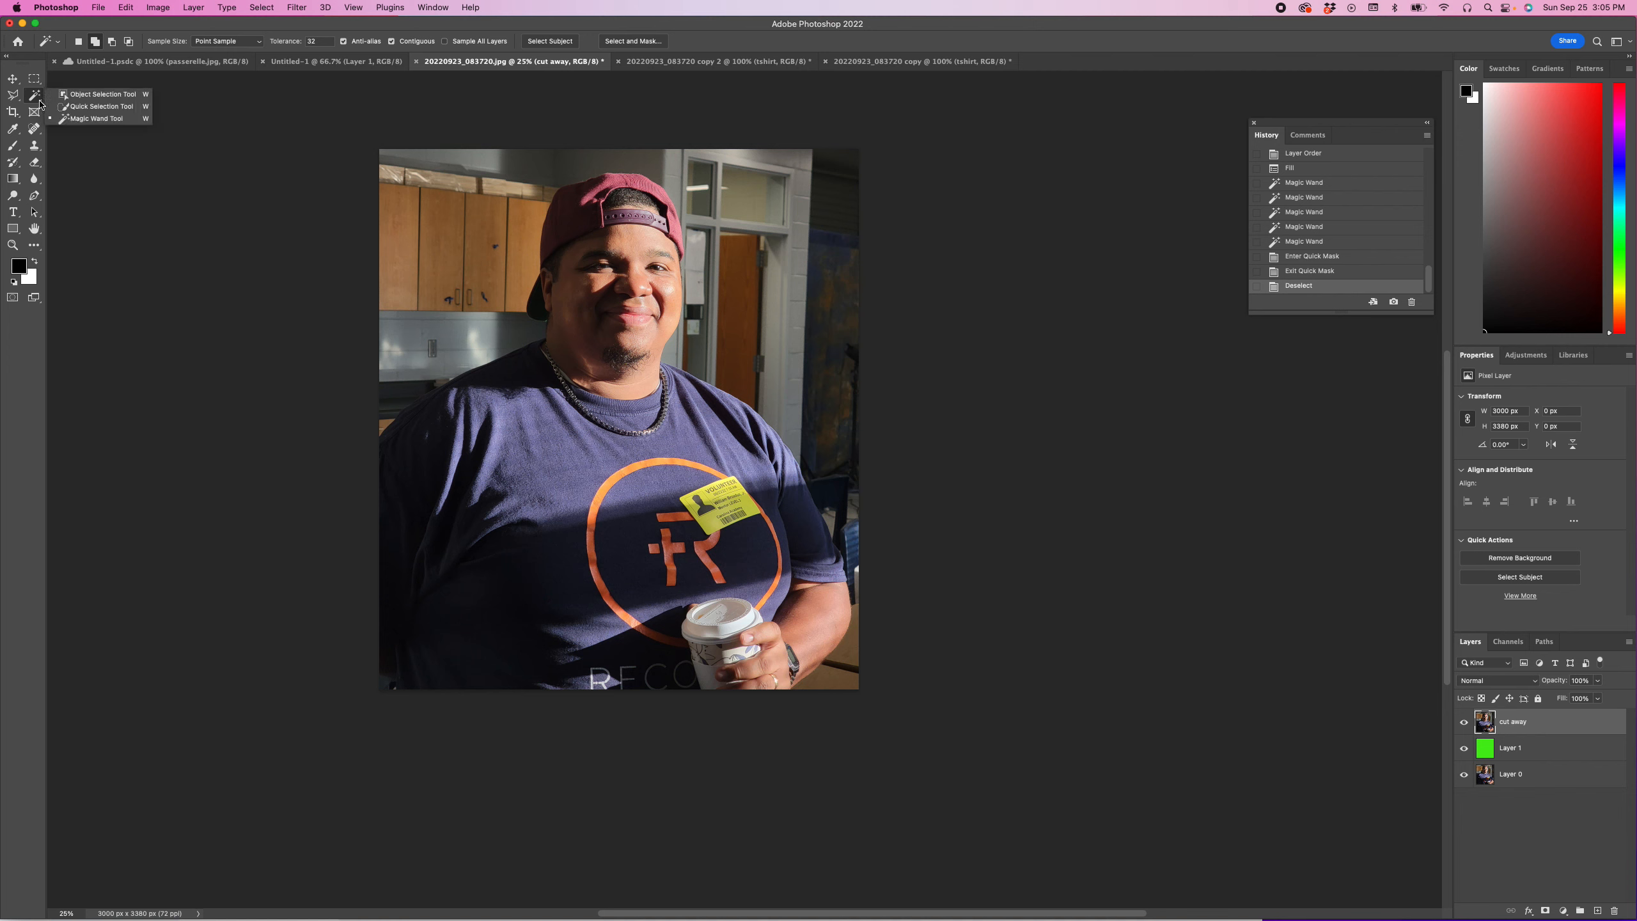
left_click(76, 95)
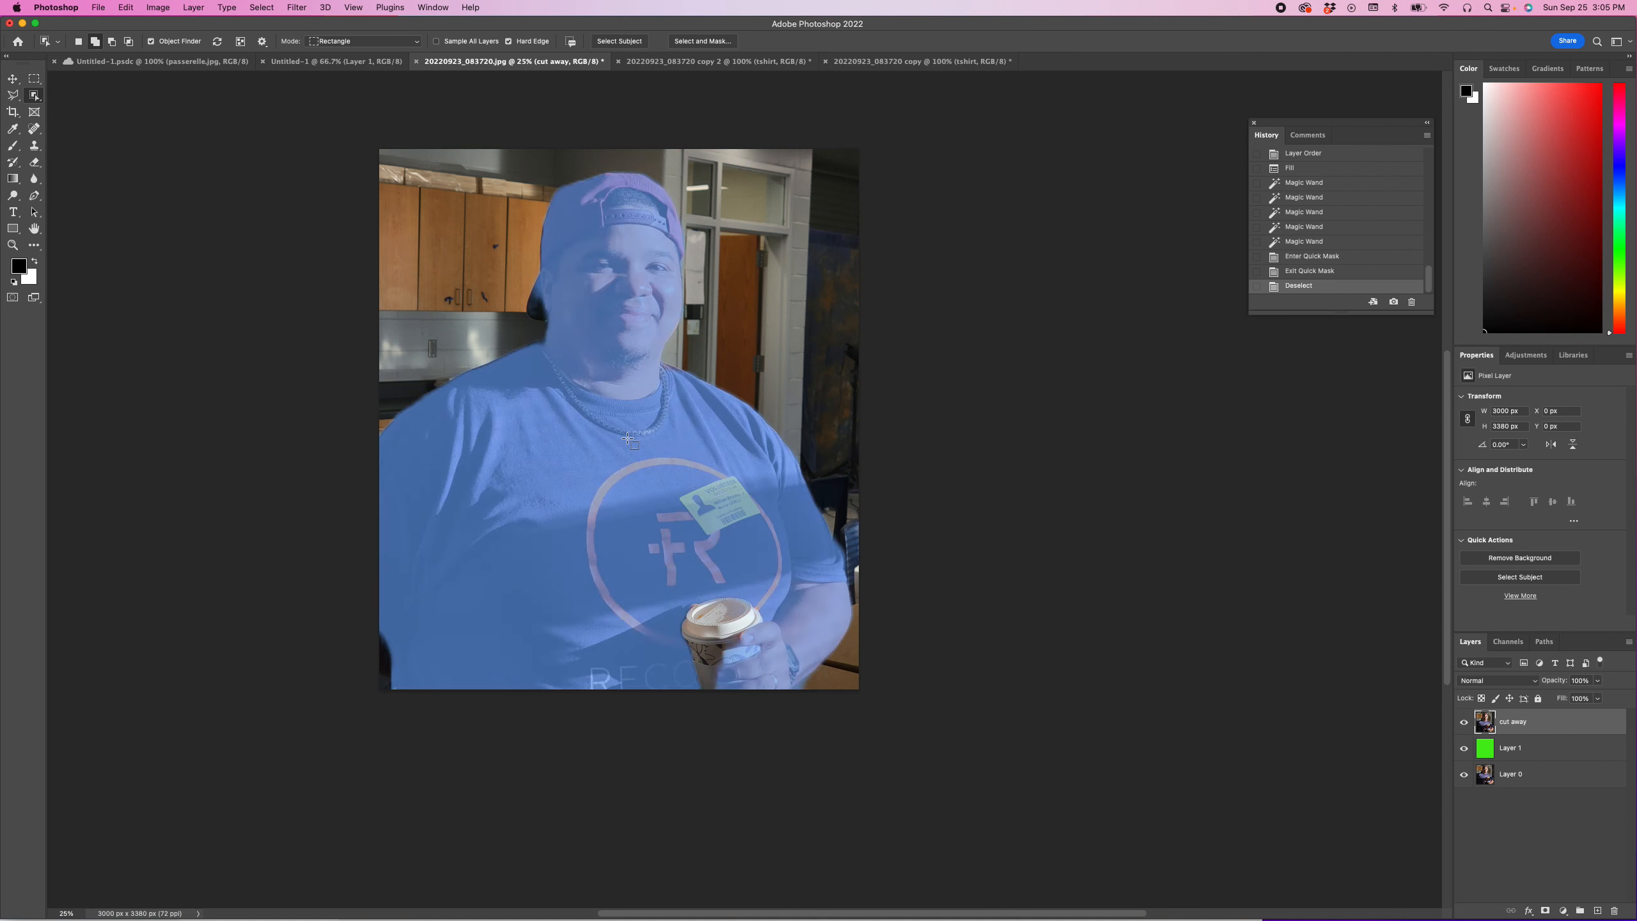
left_click(814, 364)
left_click(814, 364)
left_click(785, 393)
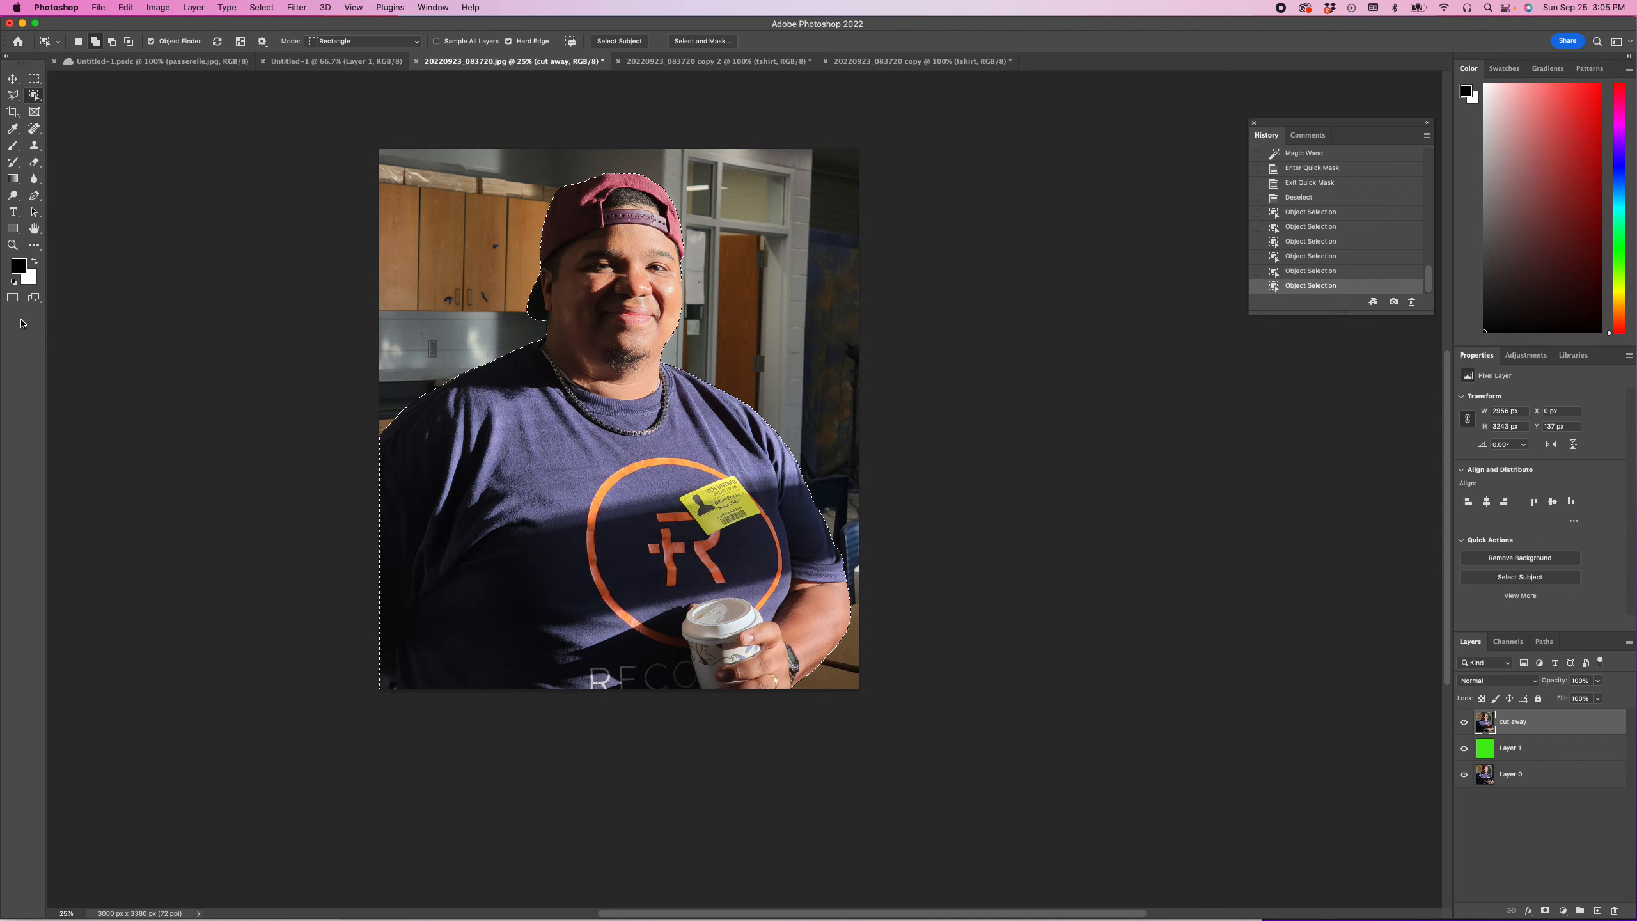
Step: Check the outline of the man's selection in Quick Mask mode and return to standard mode
left_click(13, 298)
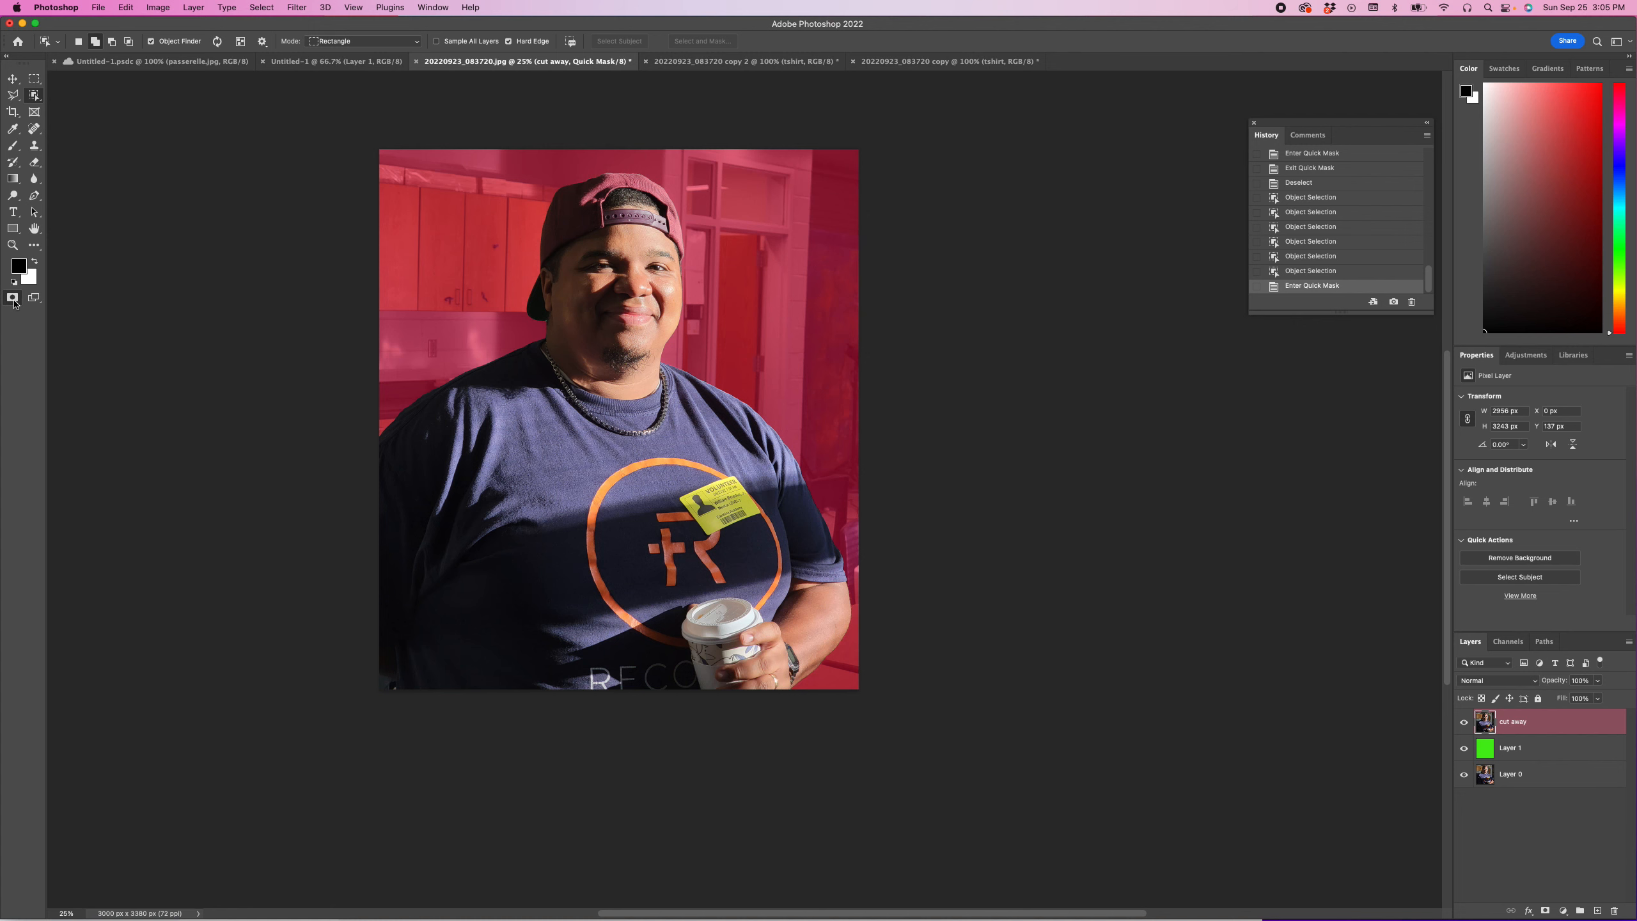
double_click(12, 298)
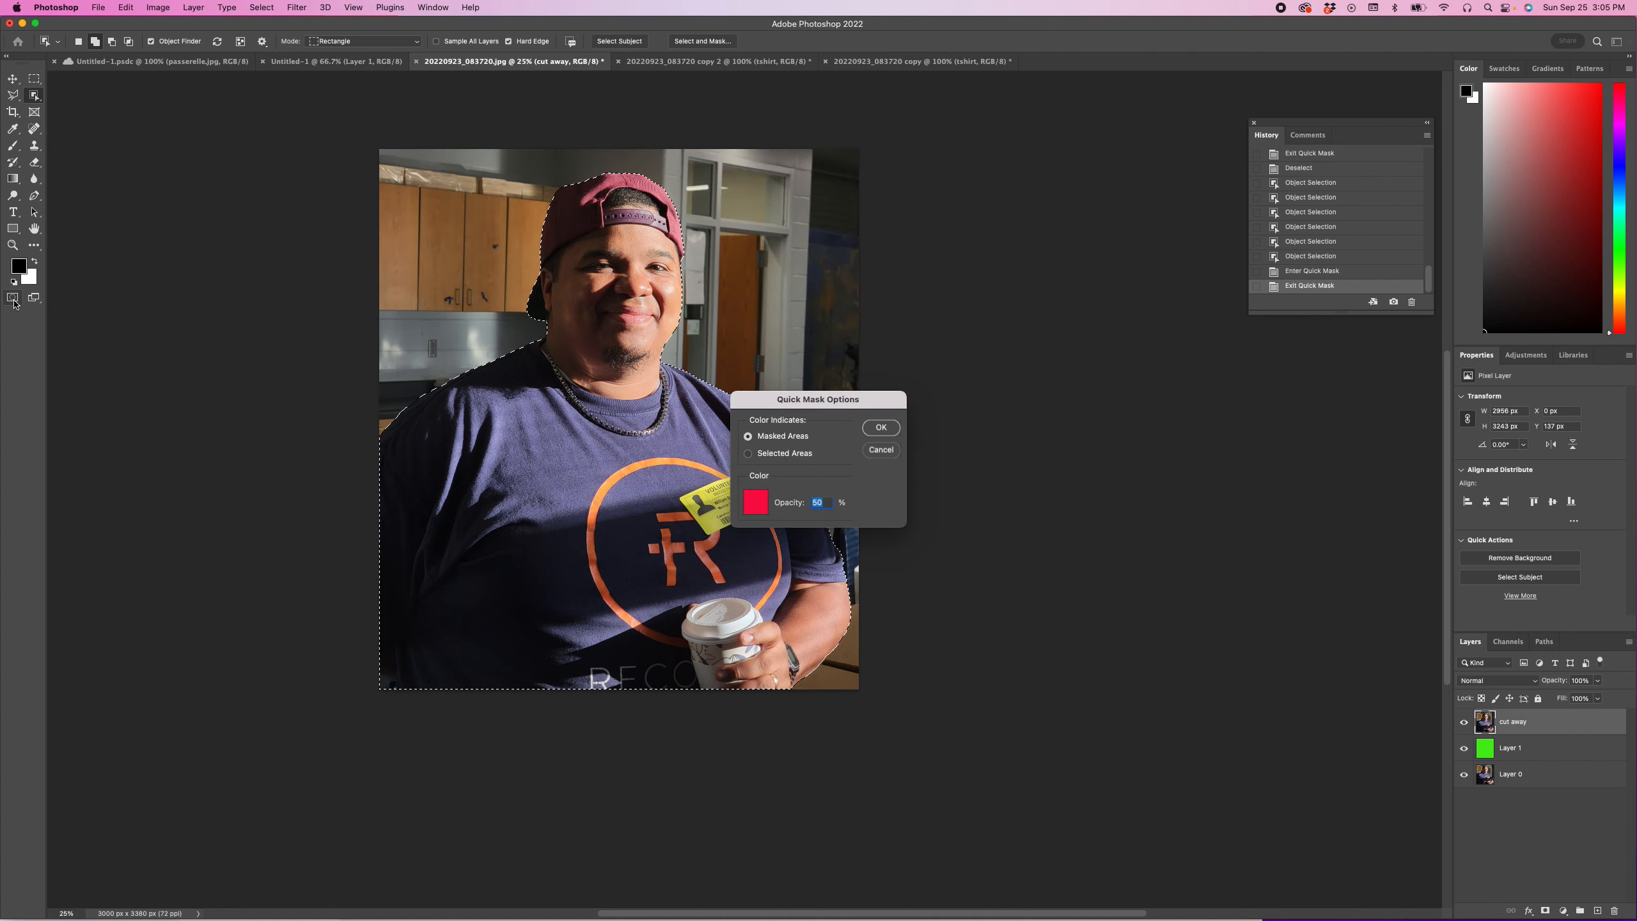
left_click(878, 452)
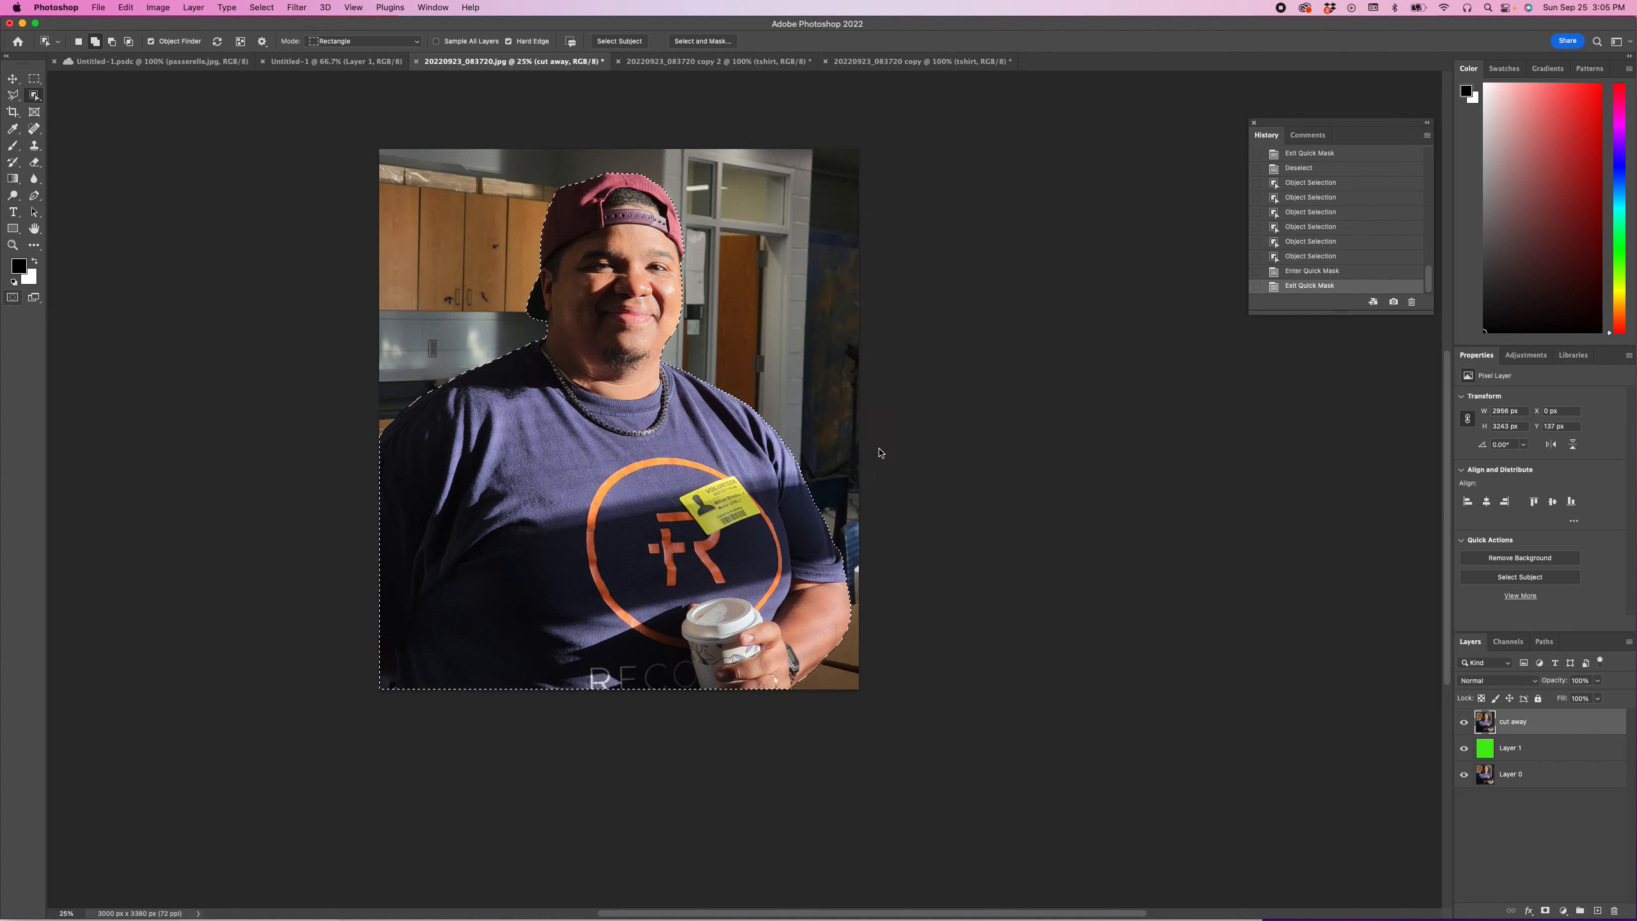
left_click(13, 298)
left_click(13, 298)
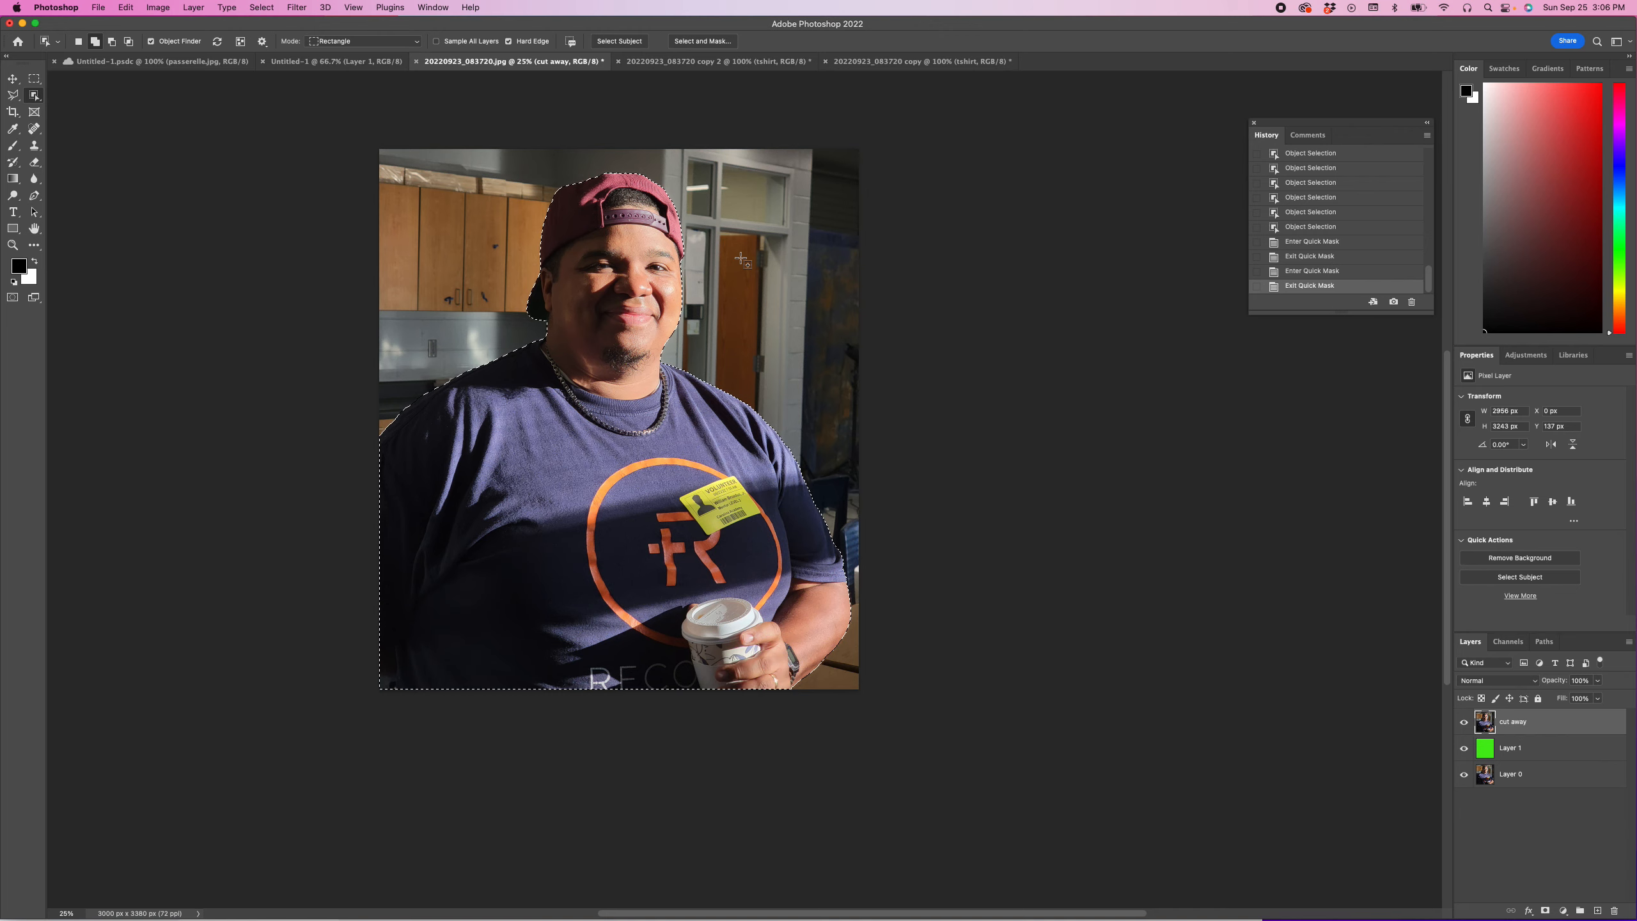
Step: Delete the selected man from the cut away layer and undo the deletion
key("Delete")
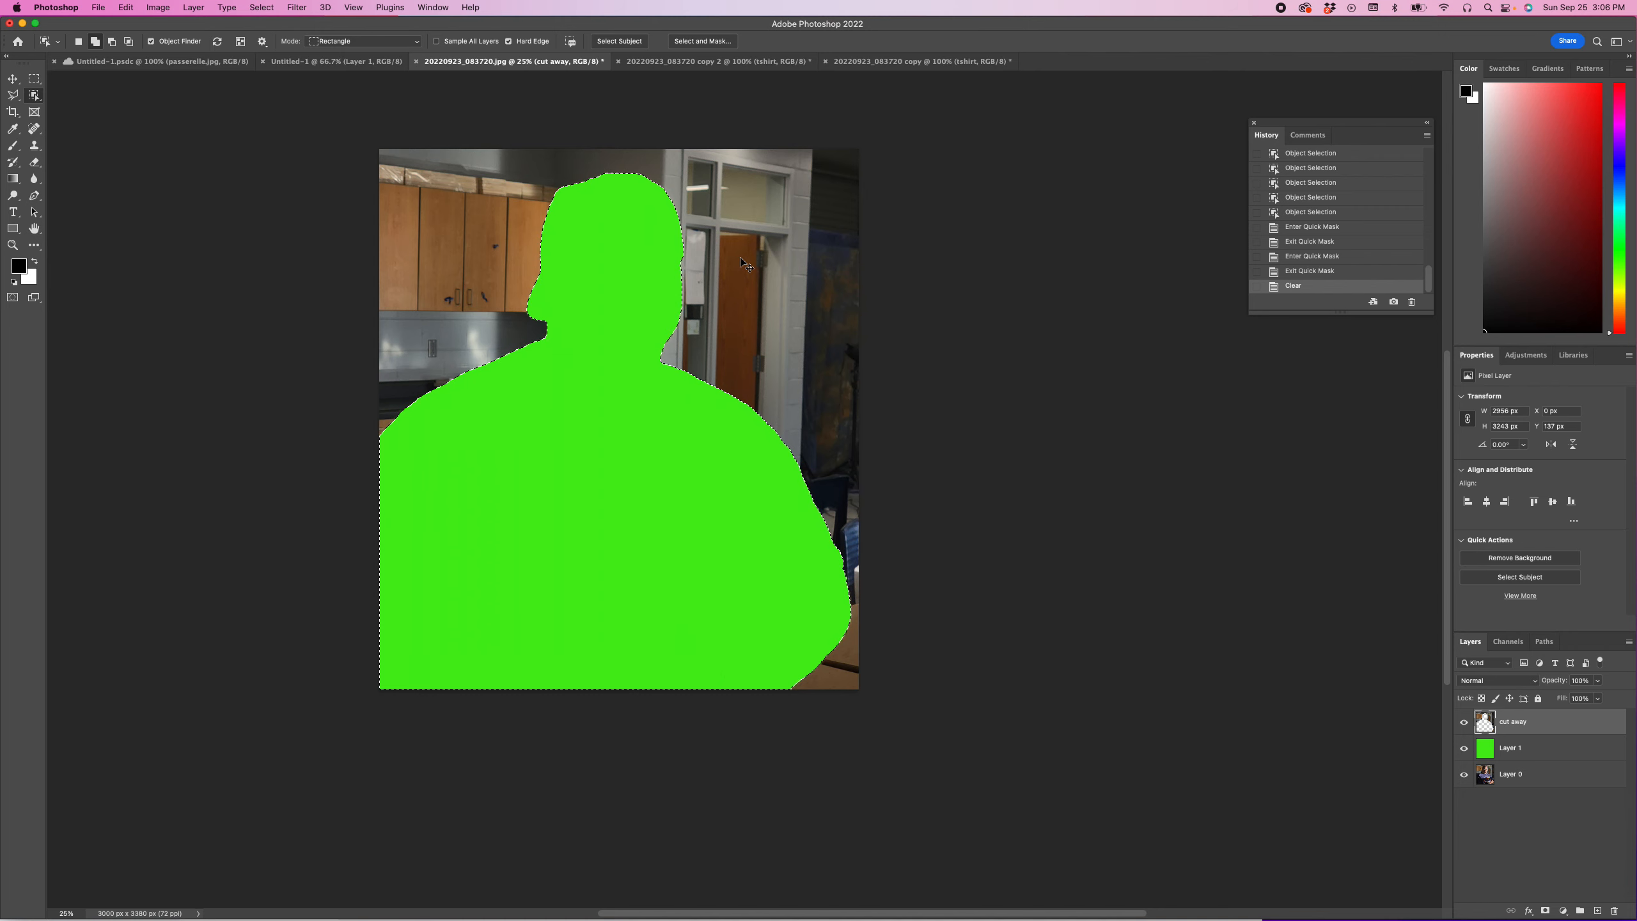
key("super+z")
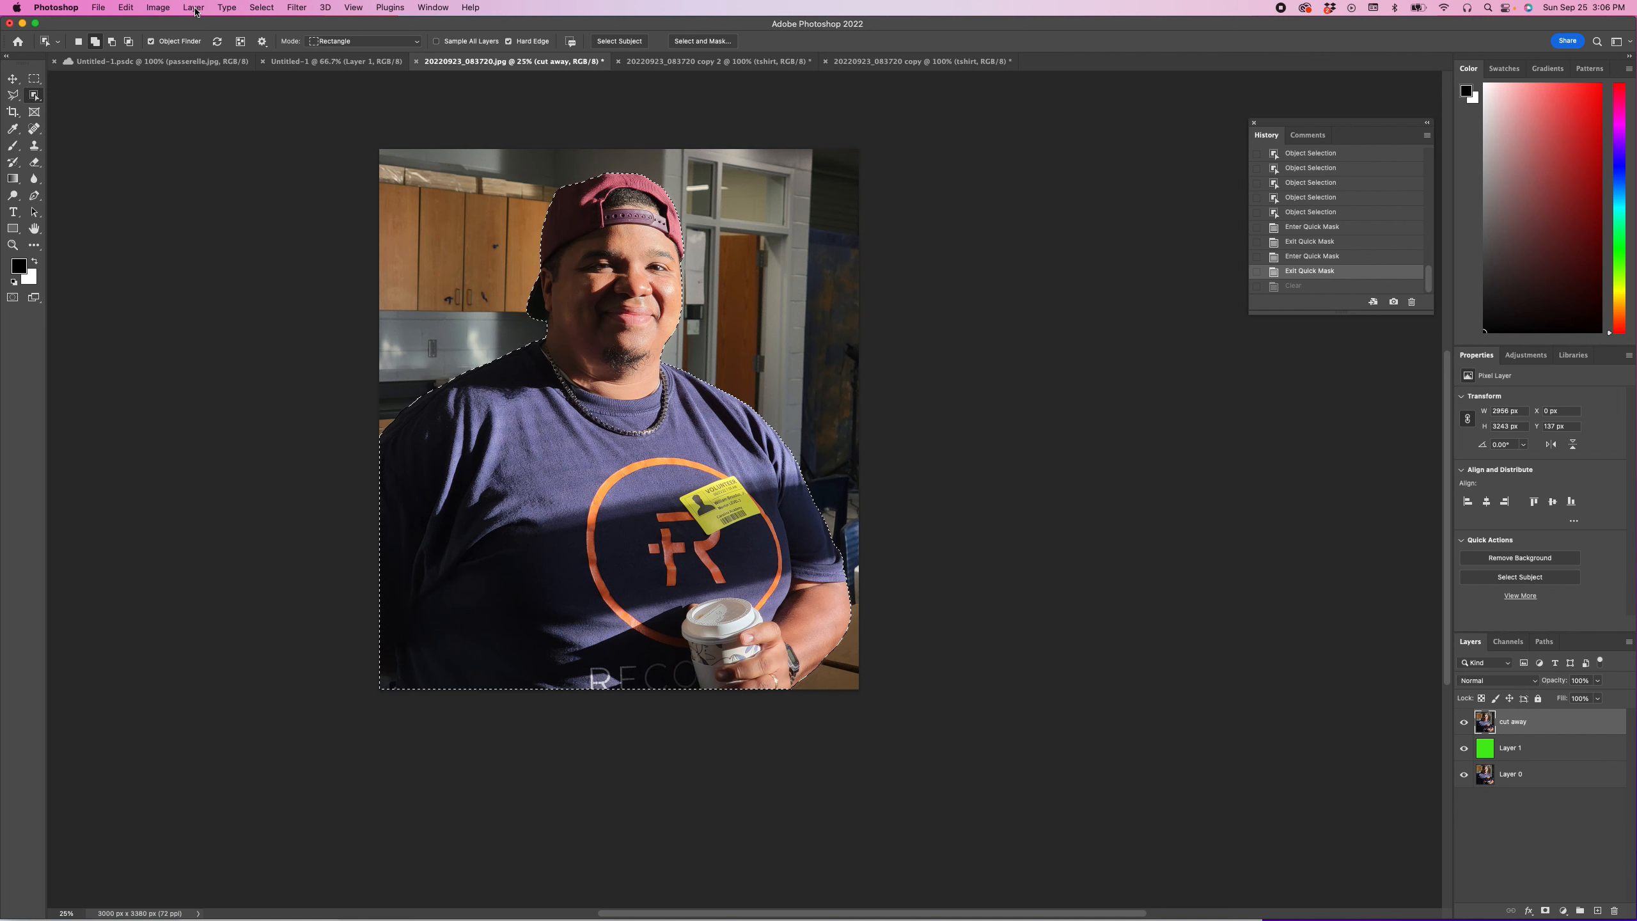
Step: Invert the selection and delete the room background from the cut away layer
left_click(158, 7)
mouse_move(195, 9)
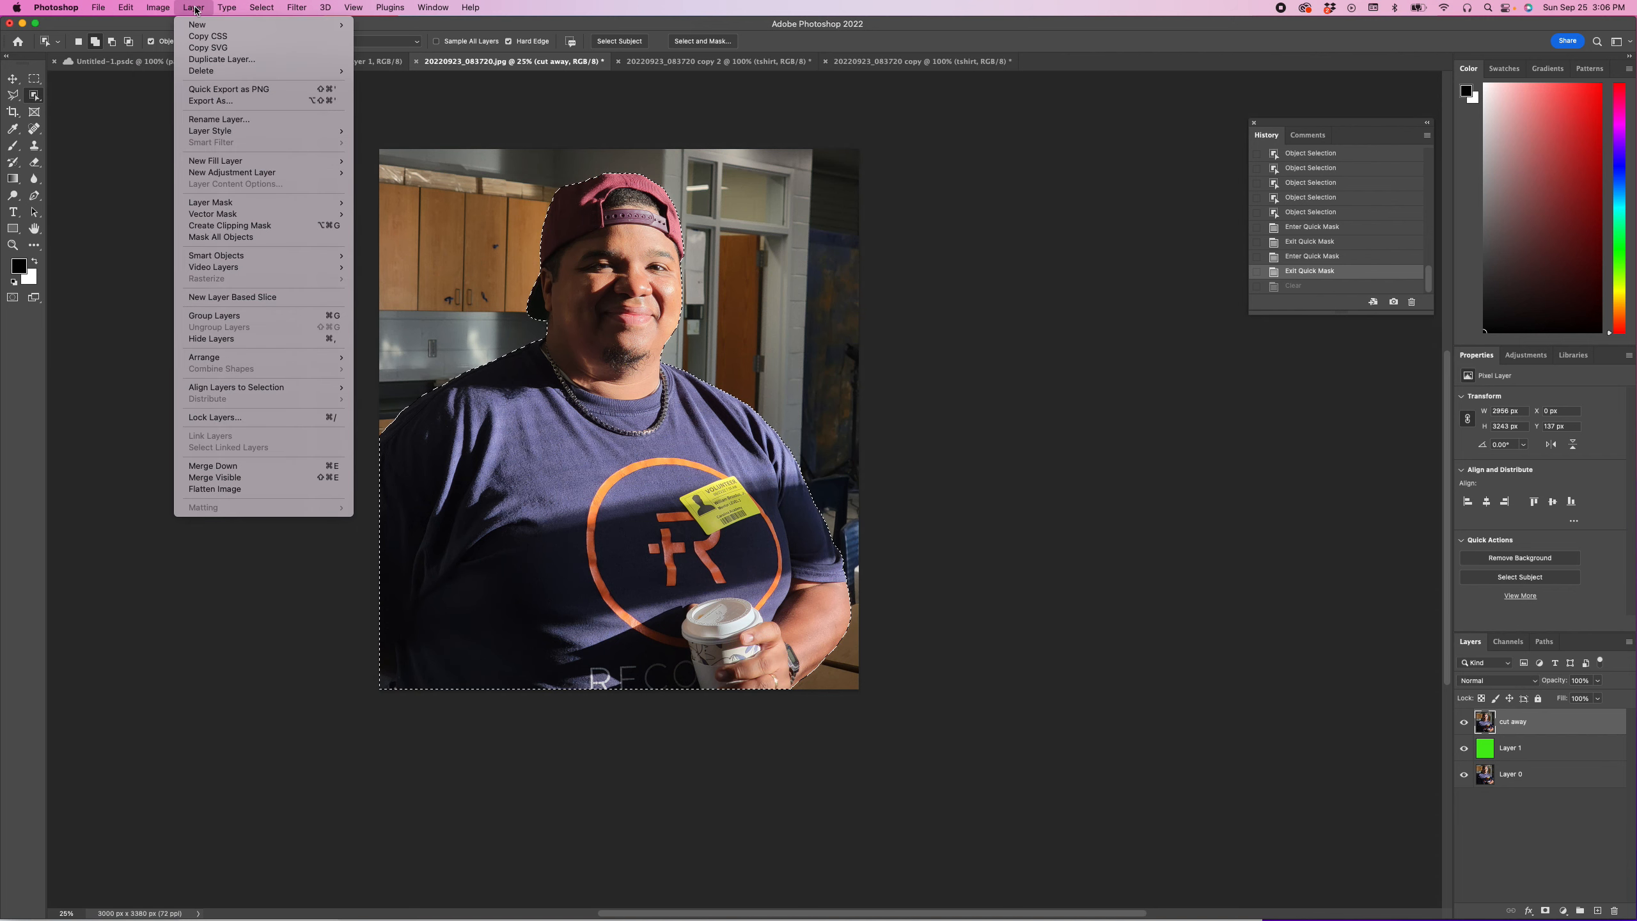
mouse_move(268, 9)
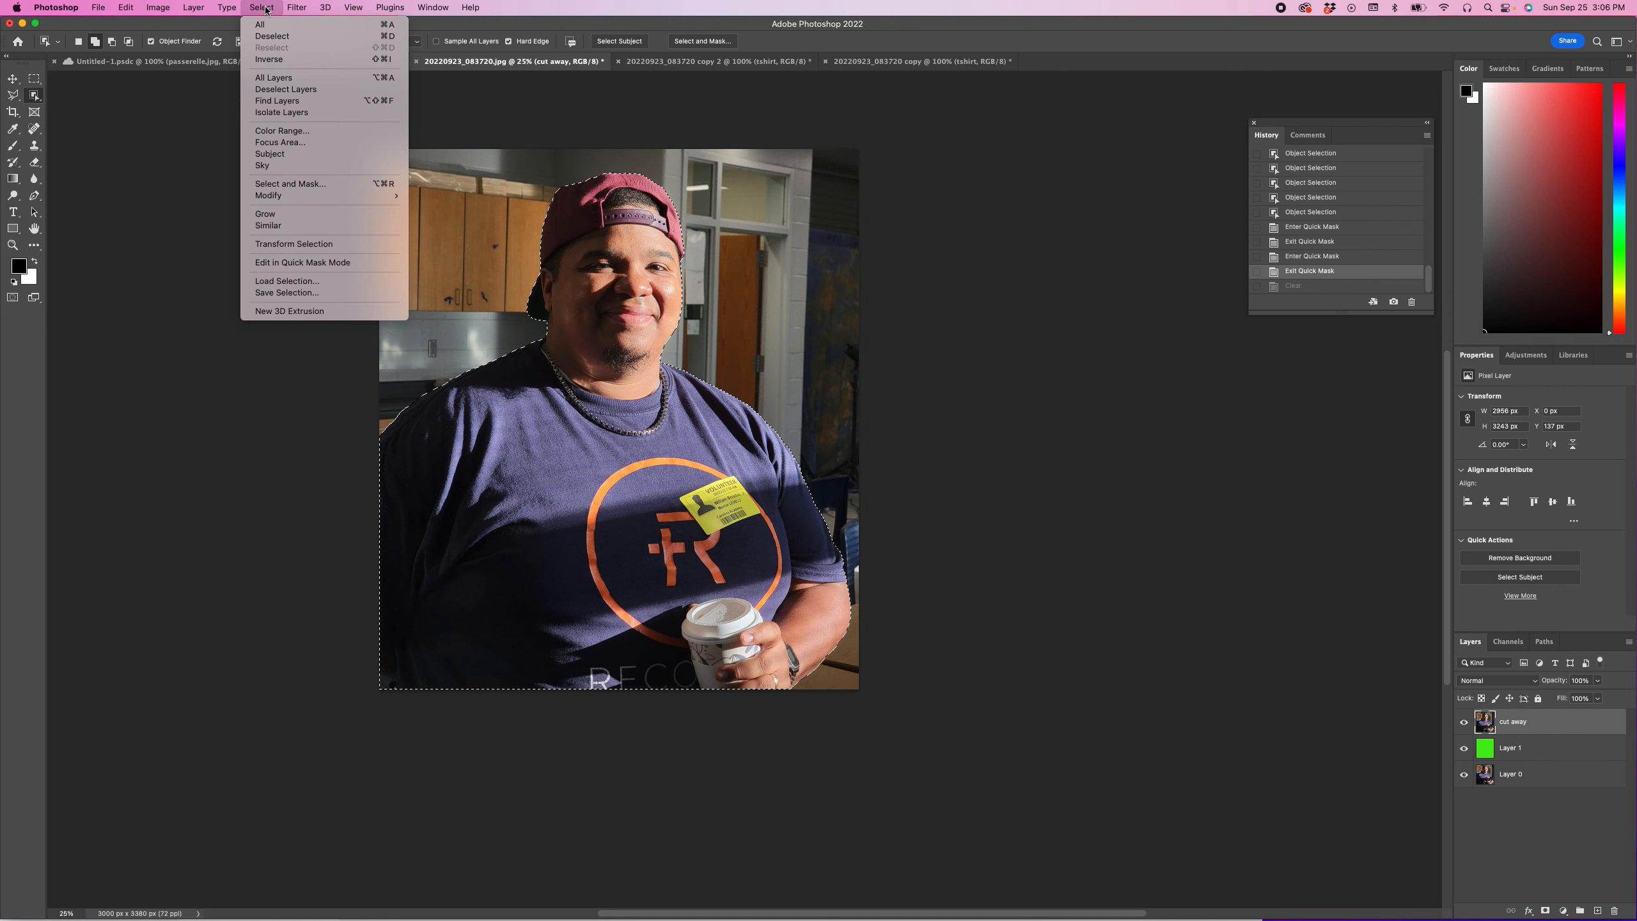
left_click(271, 59)
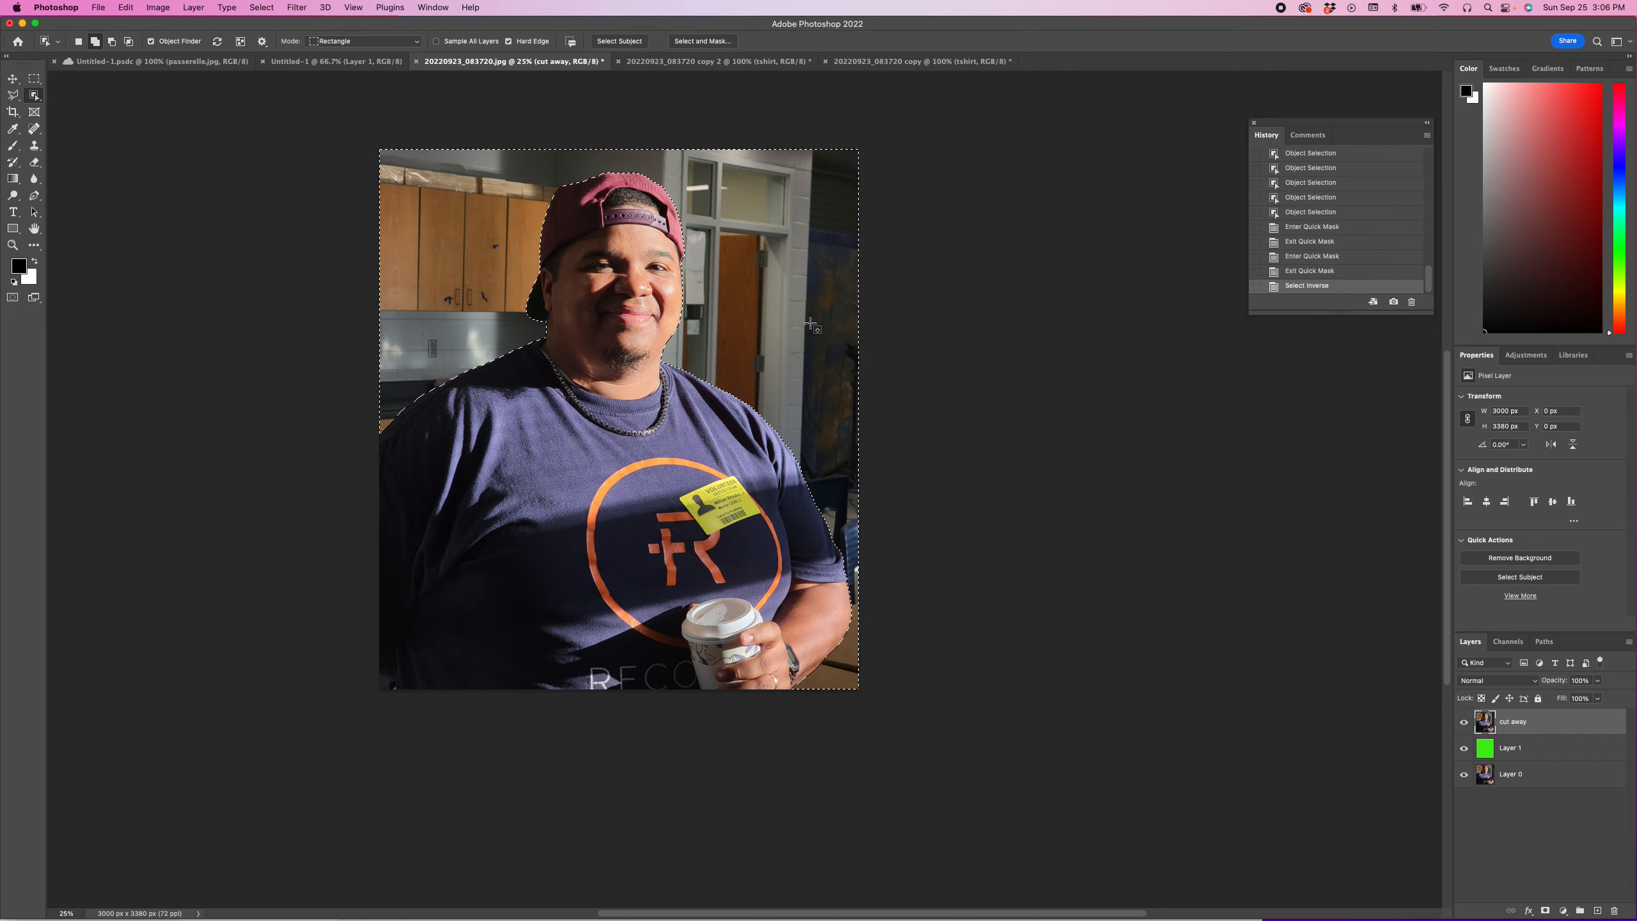
key("Delete")
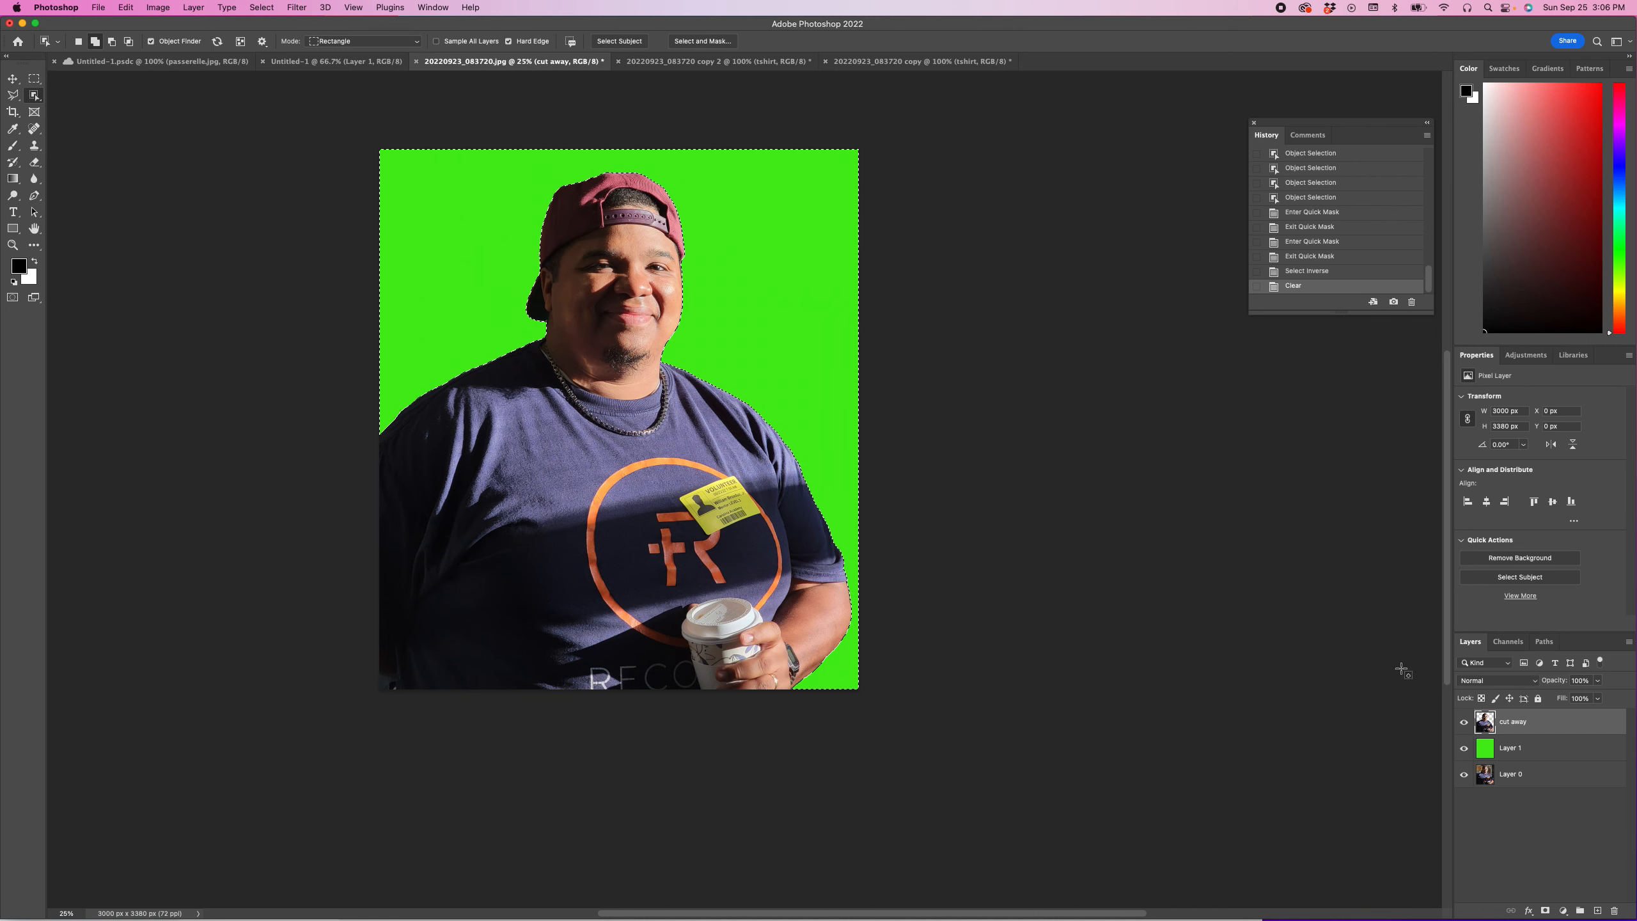
Step: Confirm the layer style options of the green Layer 1 and deselect the background area
double_click(1485, 751)
left_click(1387, 410)
key("w")
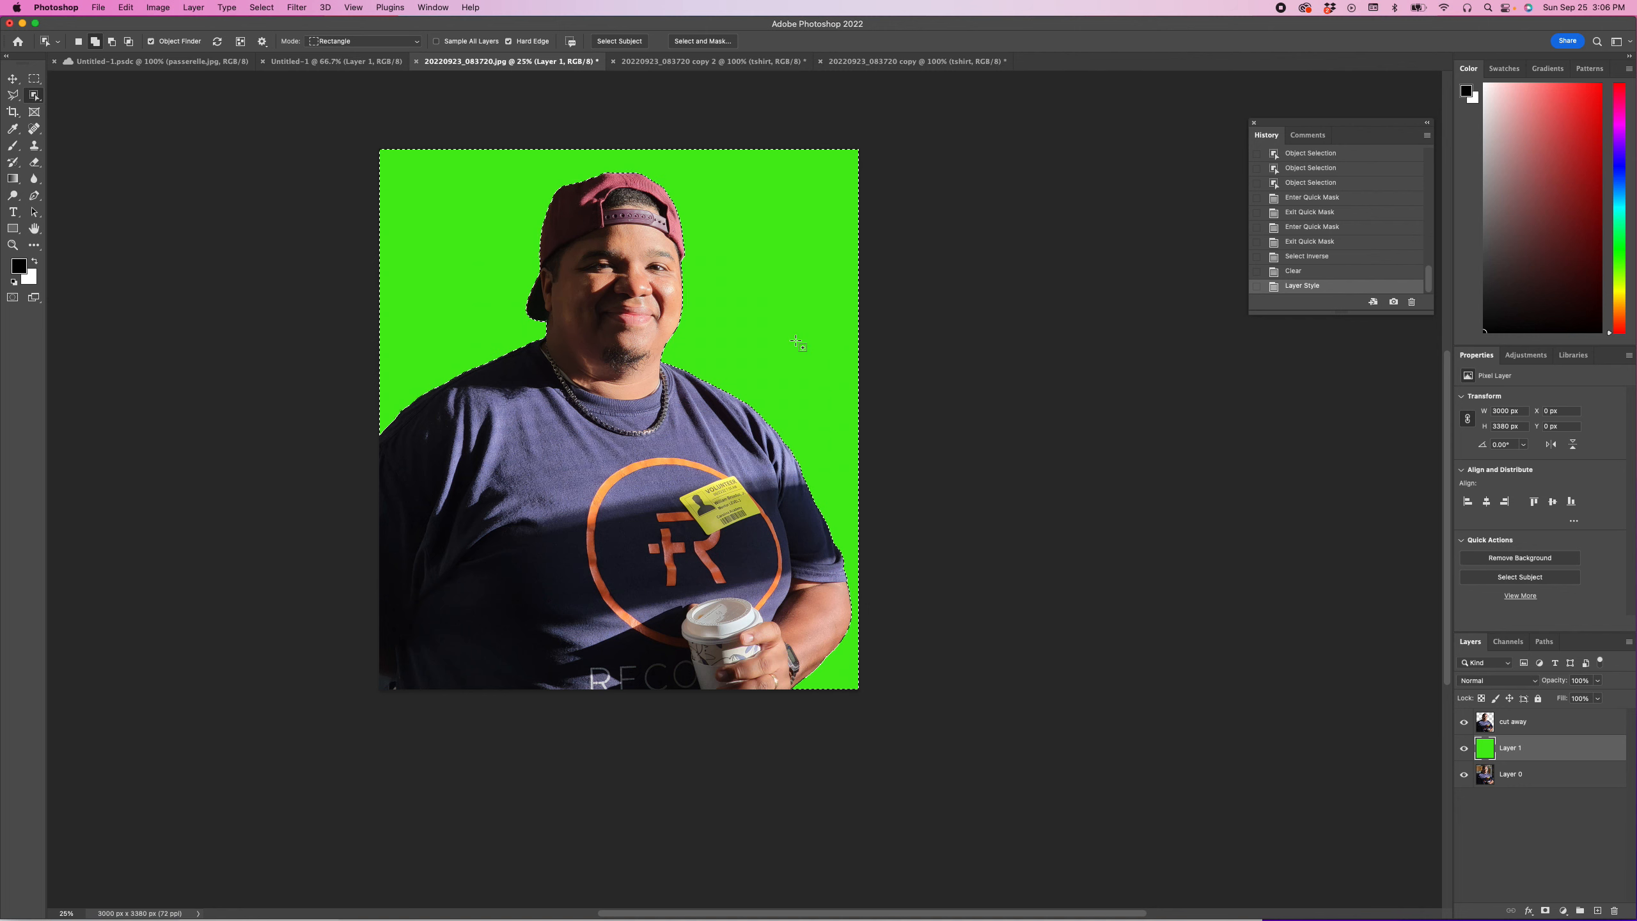
left_click(585, 328)
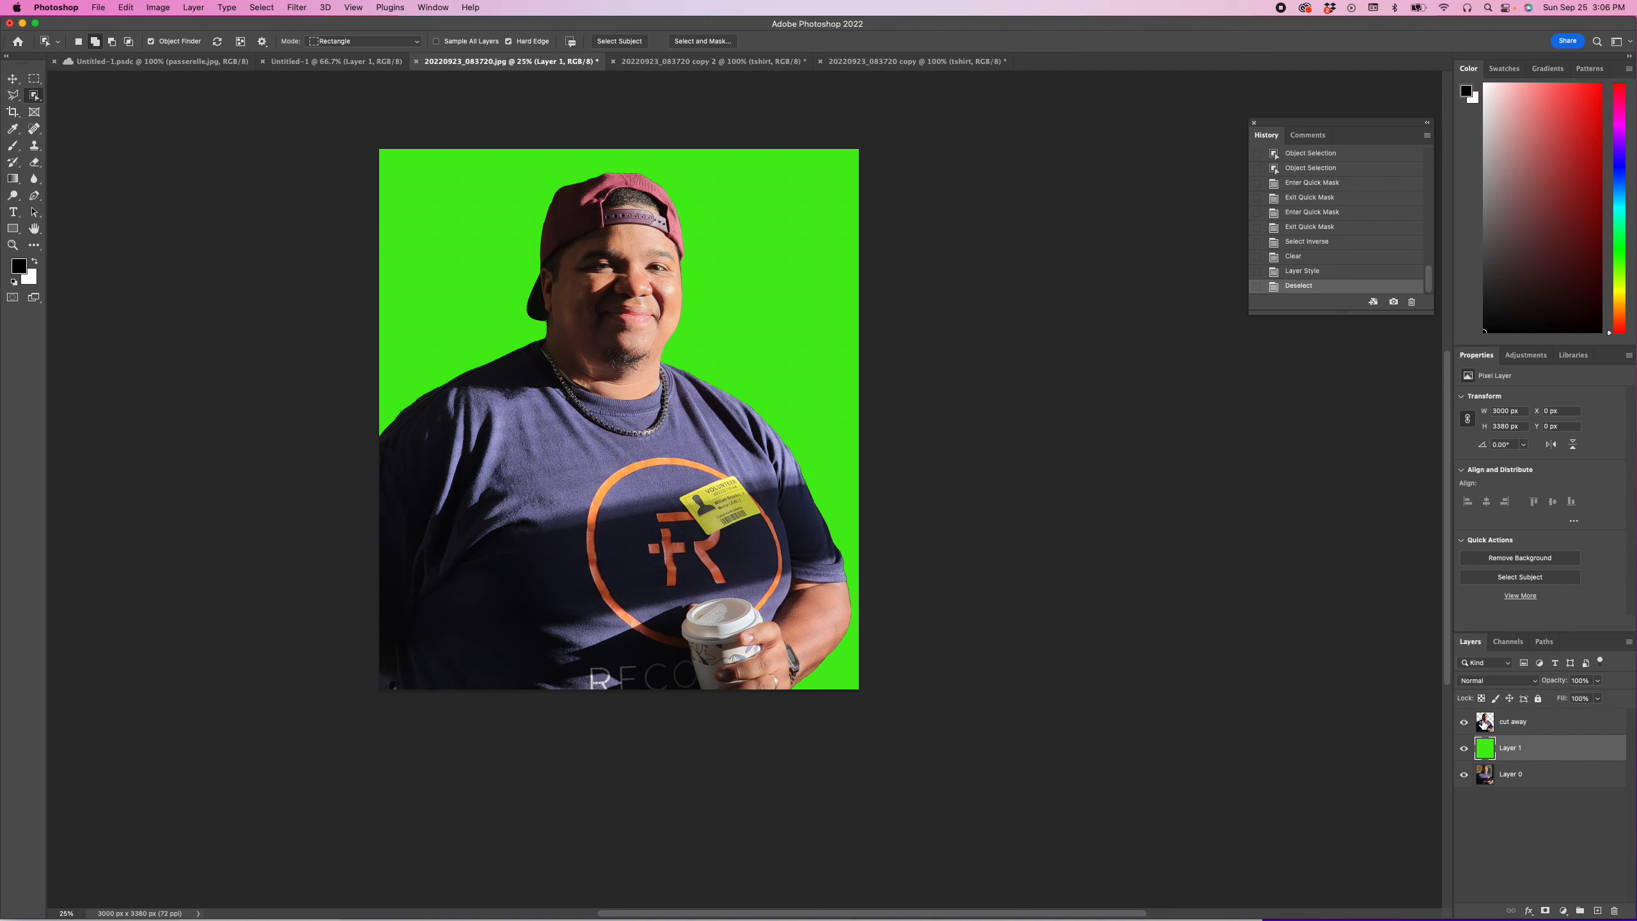
Step: Apply a Threshold adjustment with level 121 to the cut away layer
left_click(1483, 722)
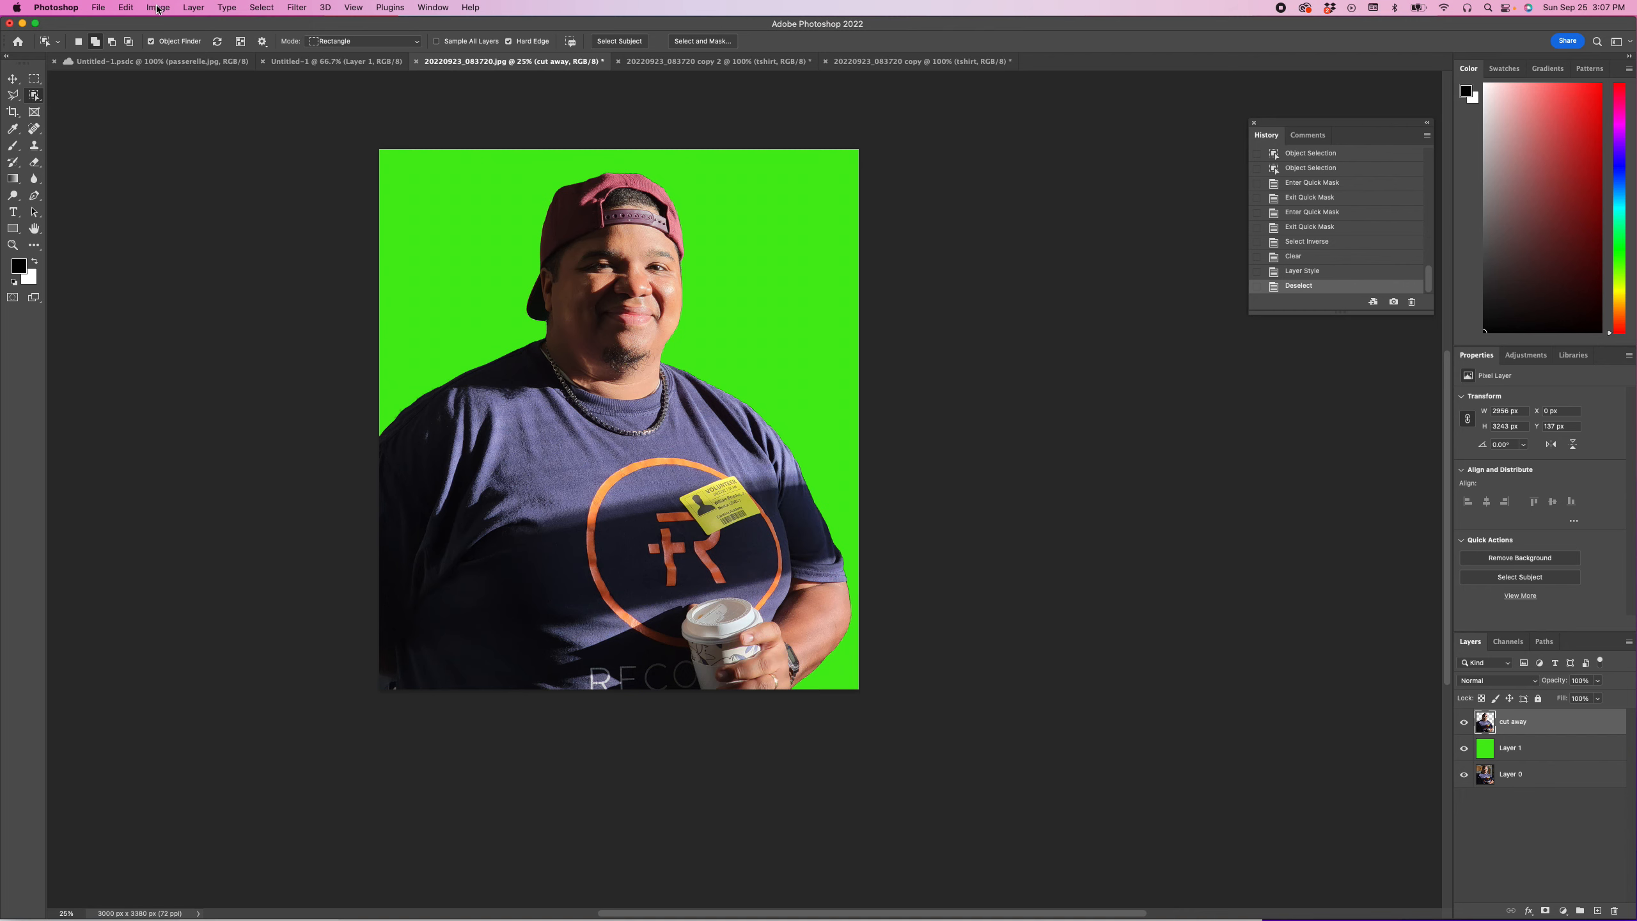
left_click(153, 8)
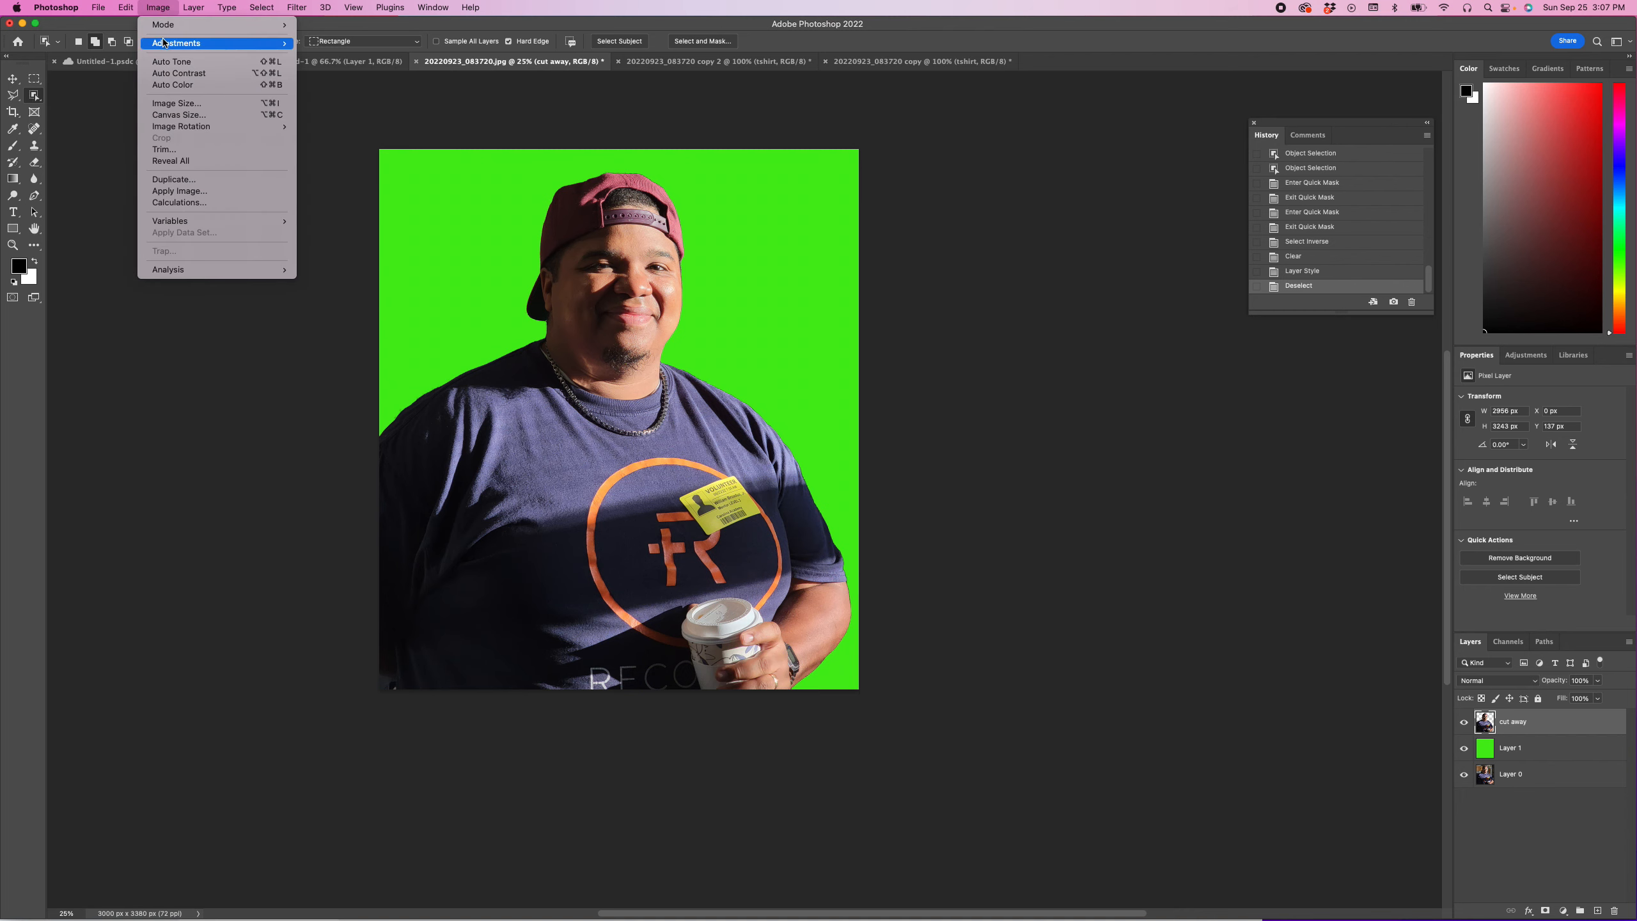
mouse_move(164, 44)
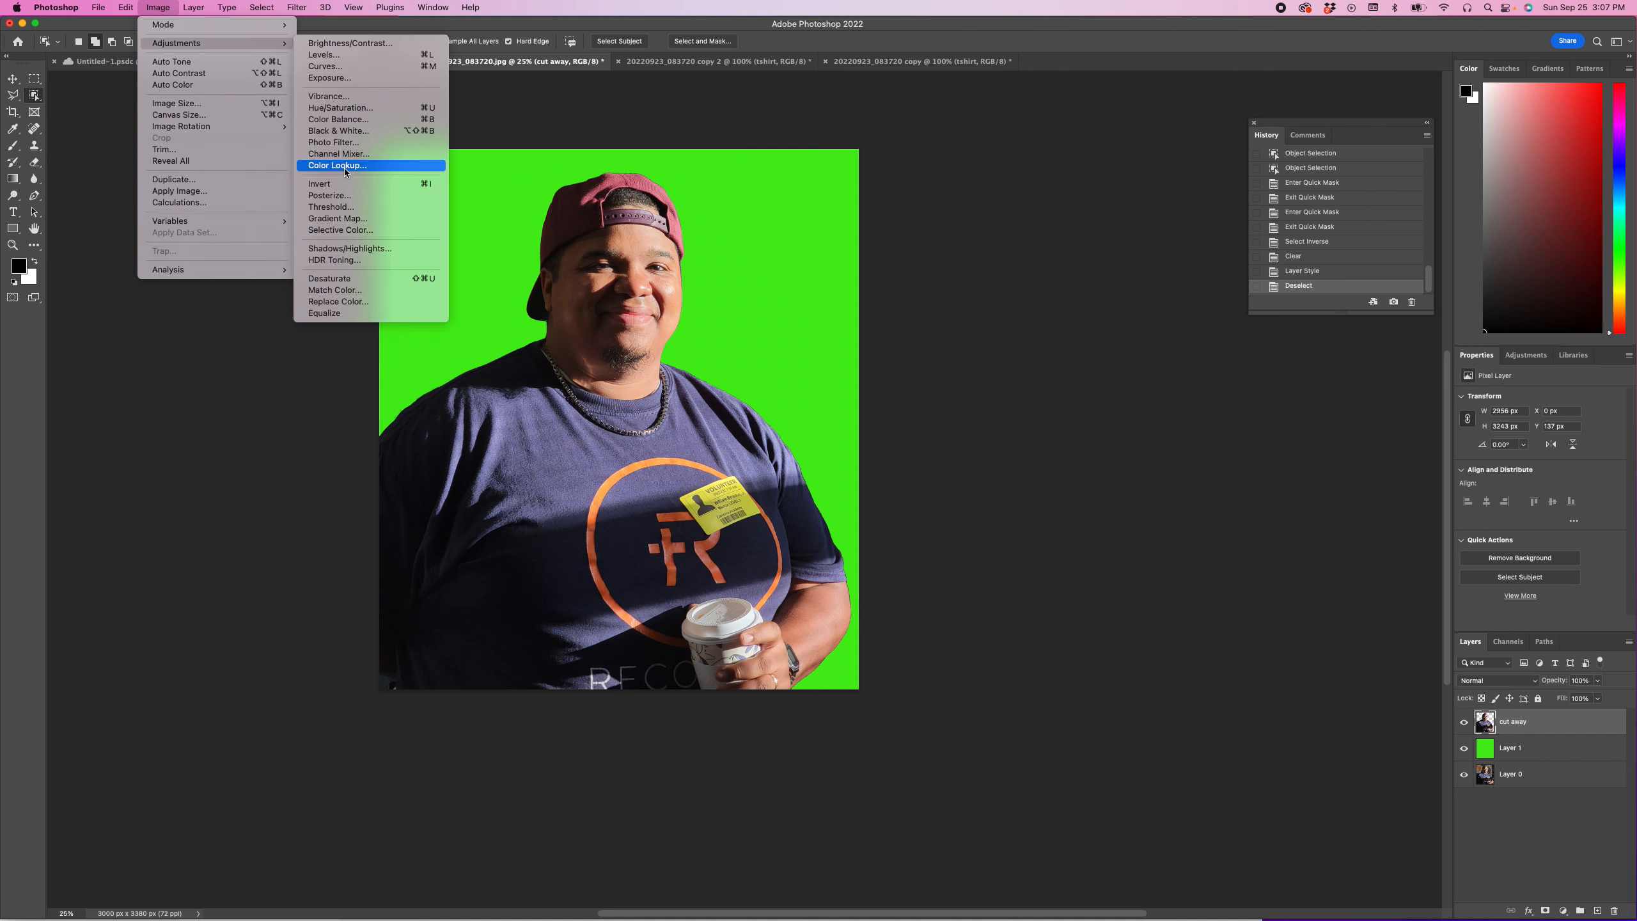
left_click(340, 208)
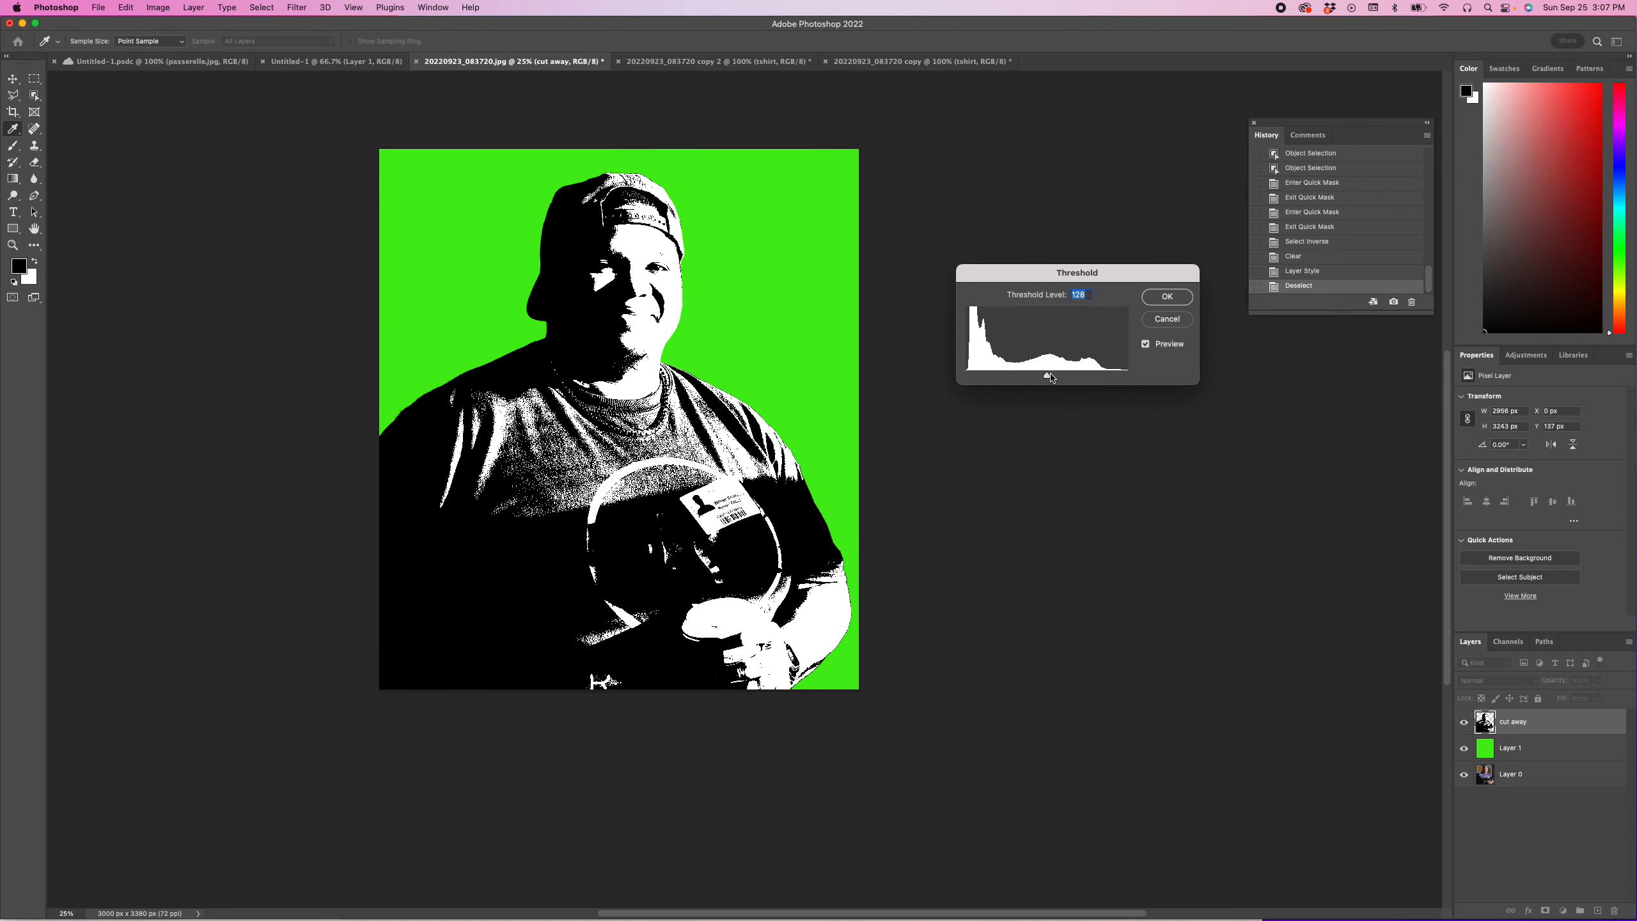
mouse_move(1047, 379)
left_mouse_down()
mouse_move(1136, 385)
mouse_move(966, 380)
mouse_move(1050, 387)
left_mouse_up()
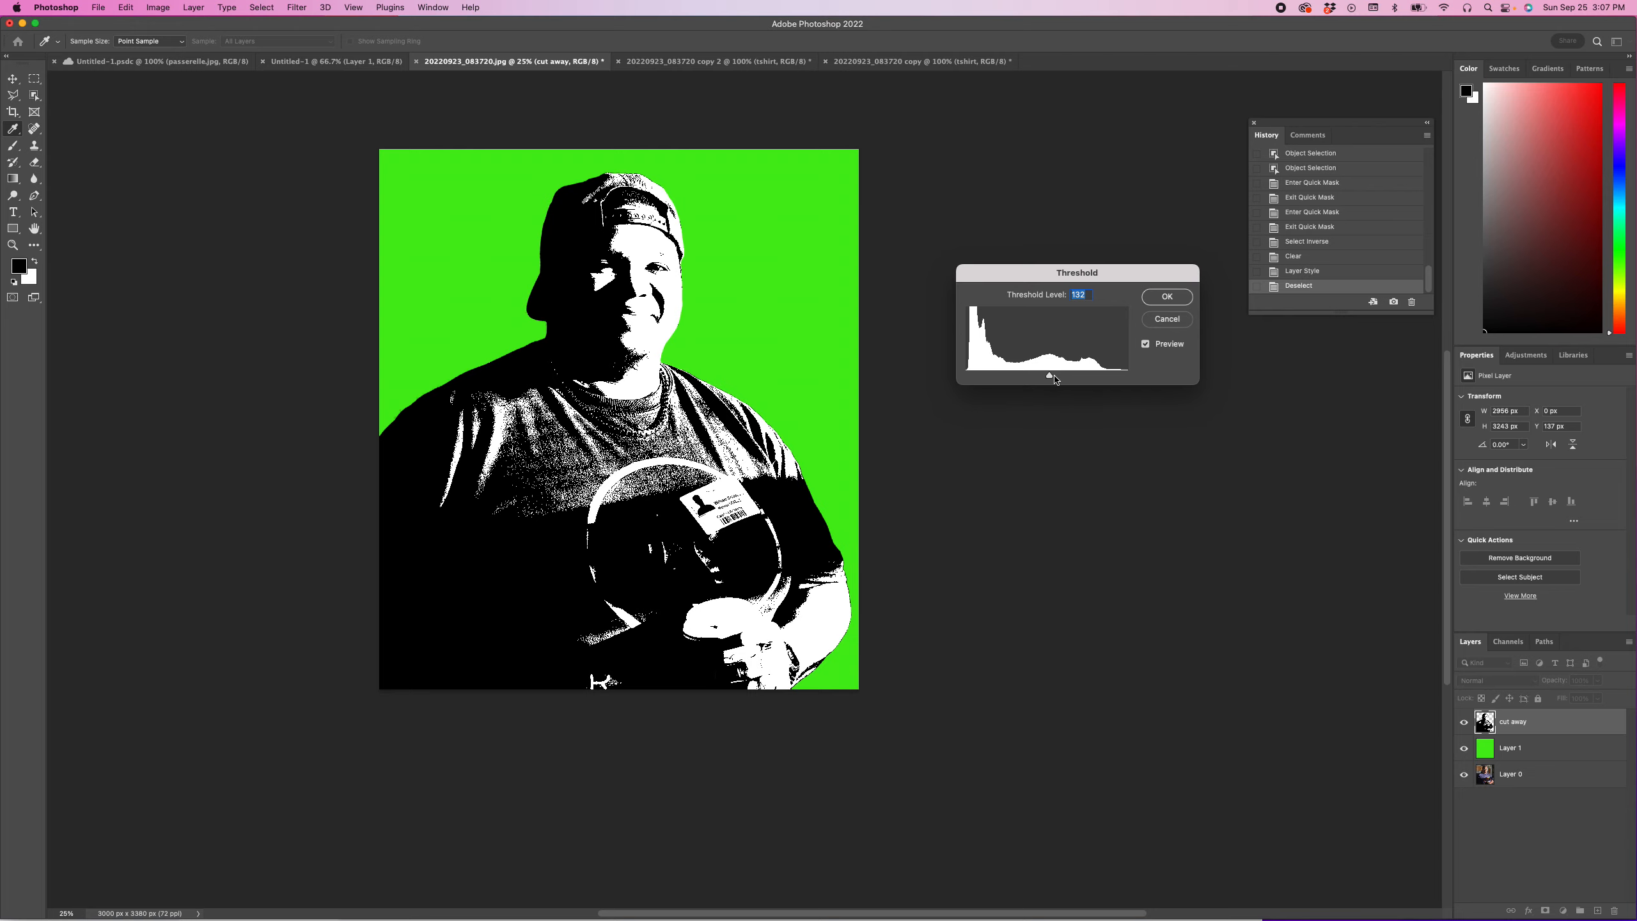
left_click_drag(1051, 379, 1044, 379)
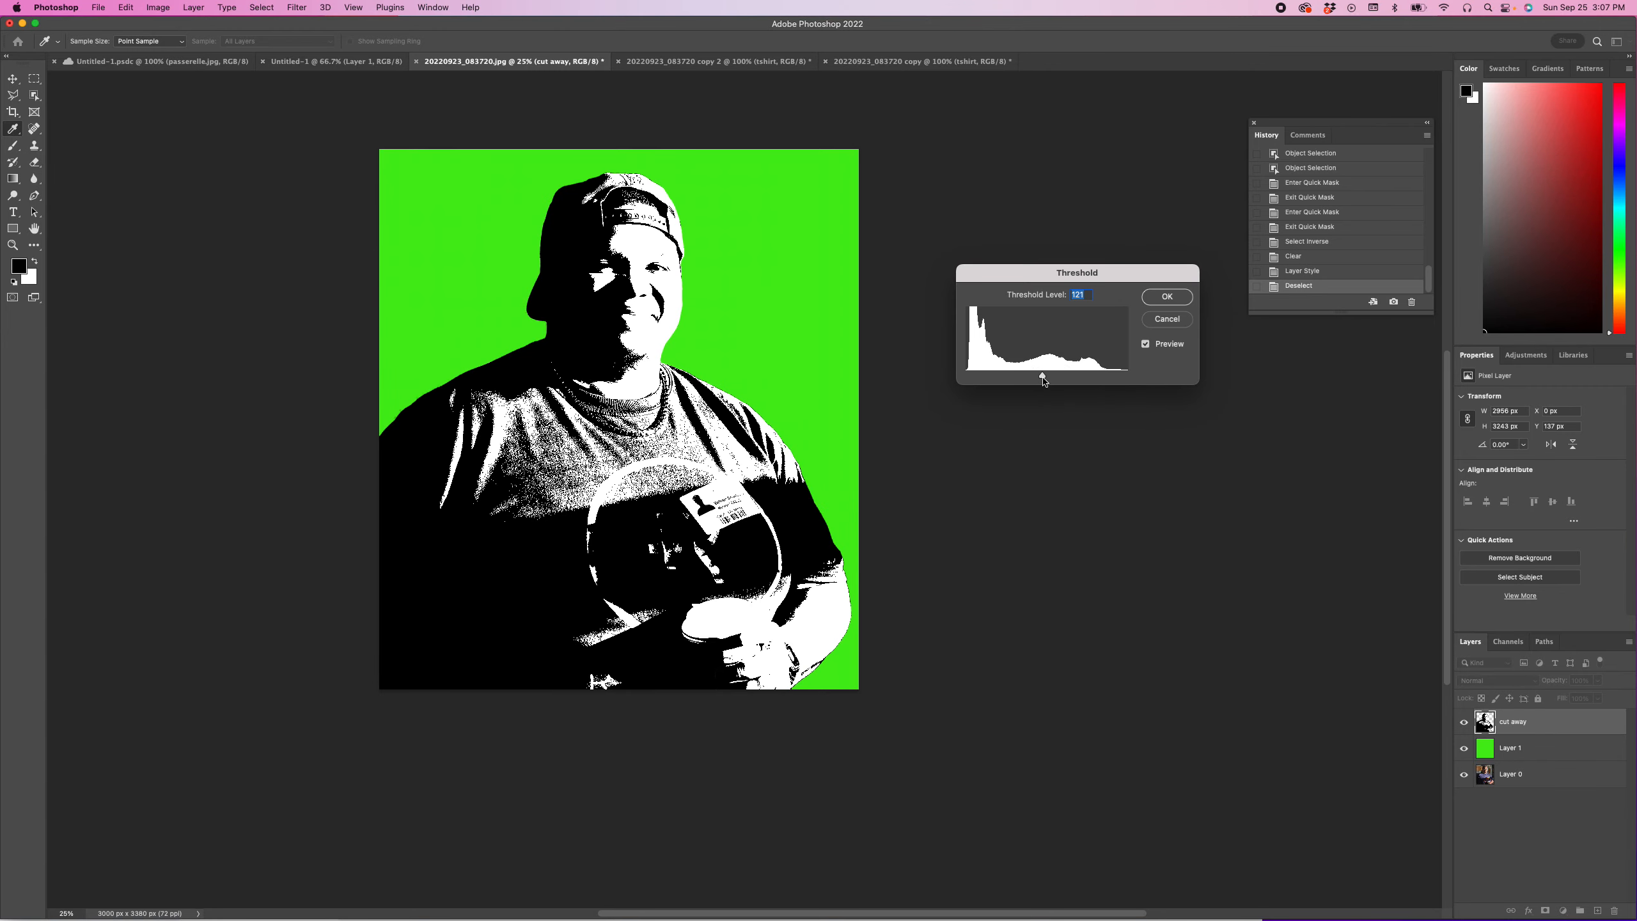
left_click(1158, 299)
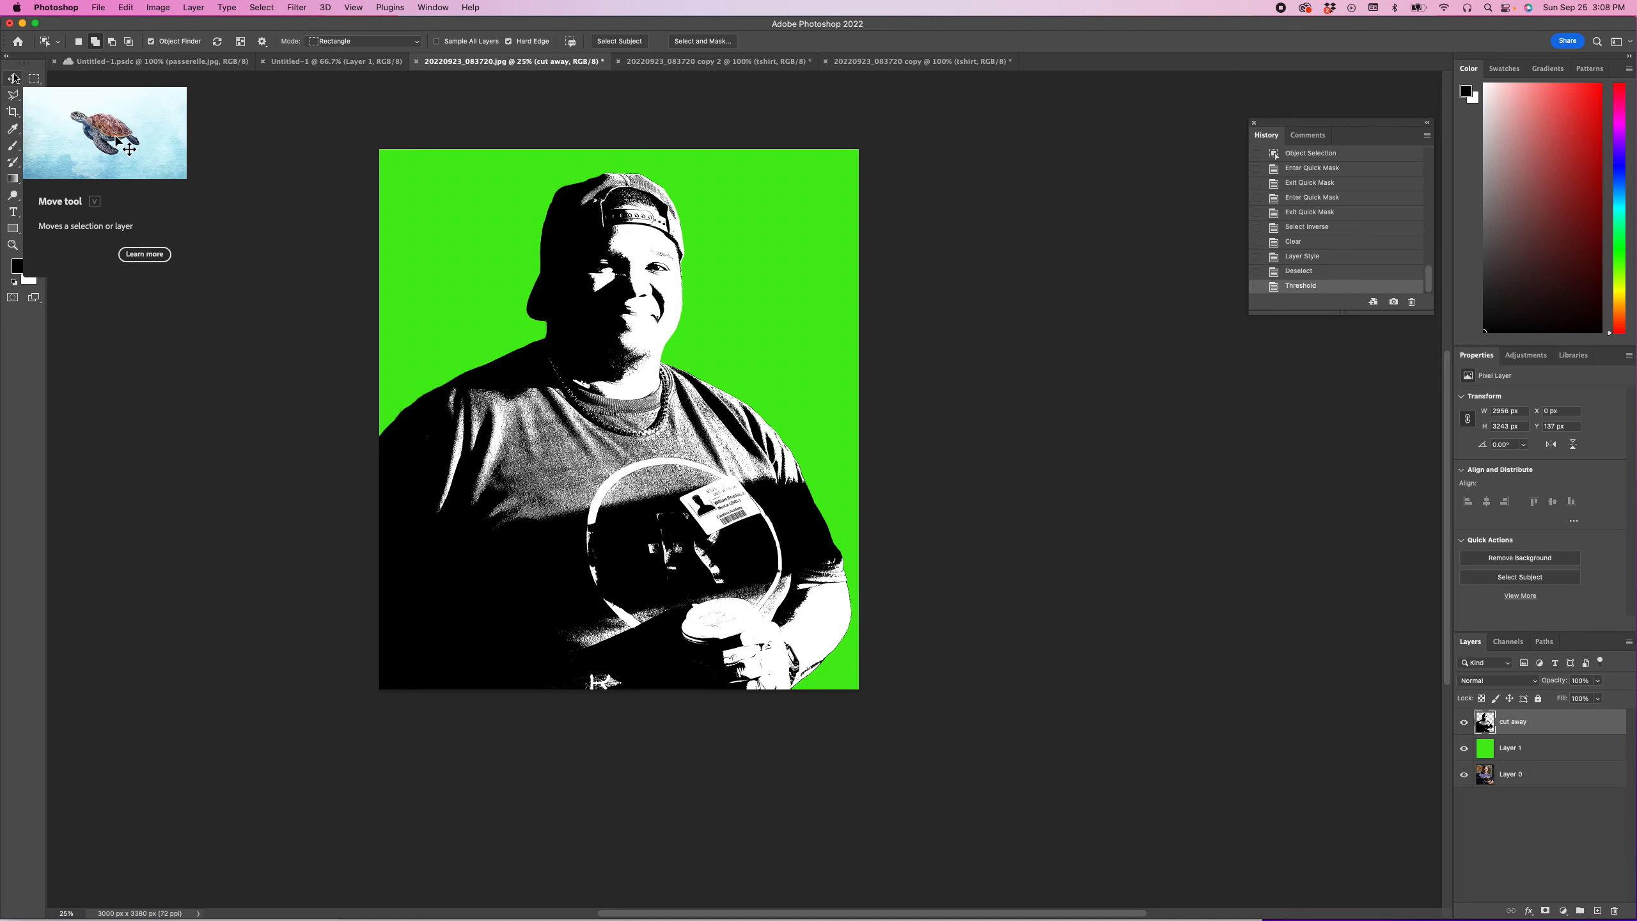
Step: Outline the man's T-shirt with the Polygonal Lasso, keeping his neck, forearm and hand outside the selection
left_click(13, 95)
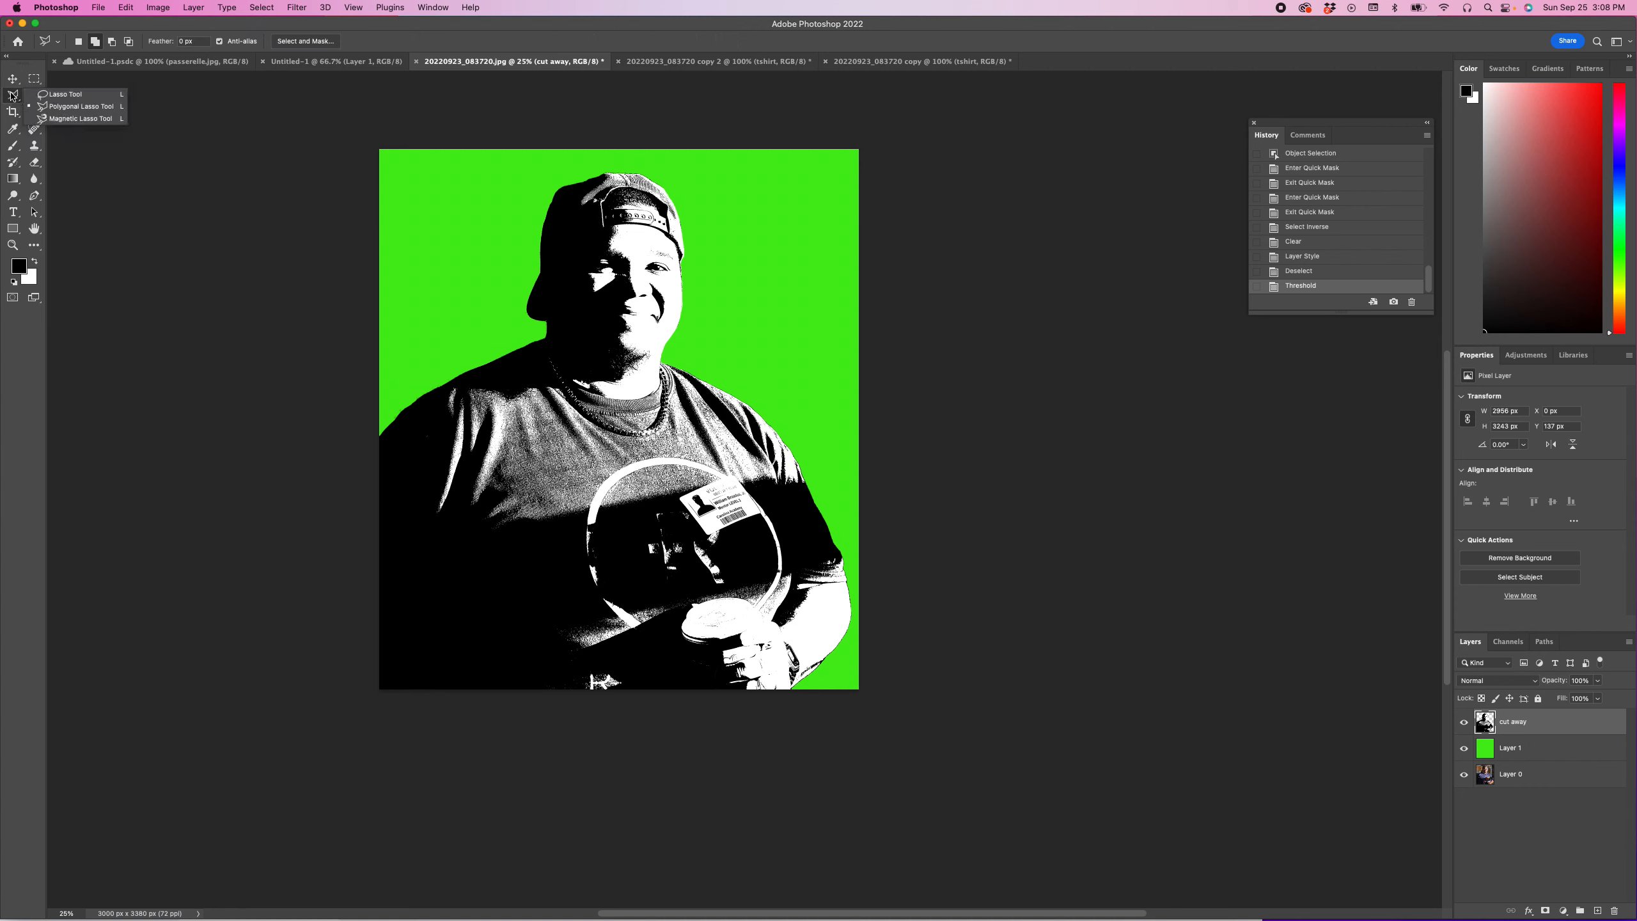
left_click(59, 111)
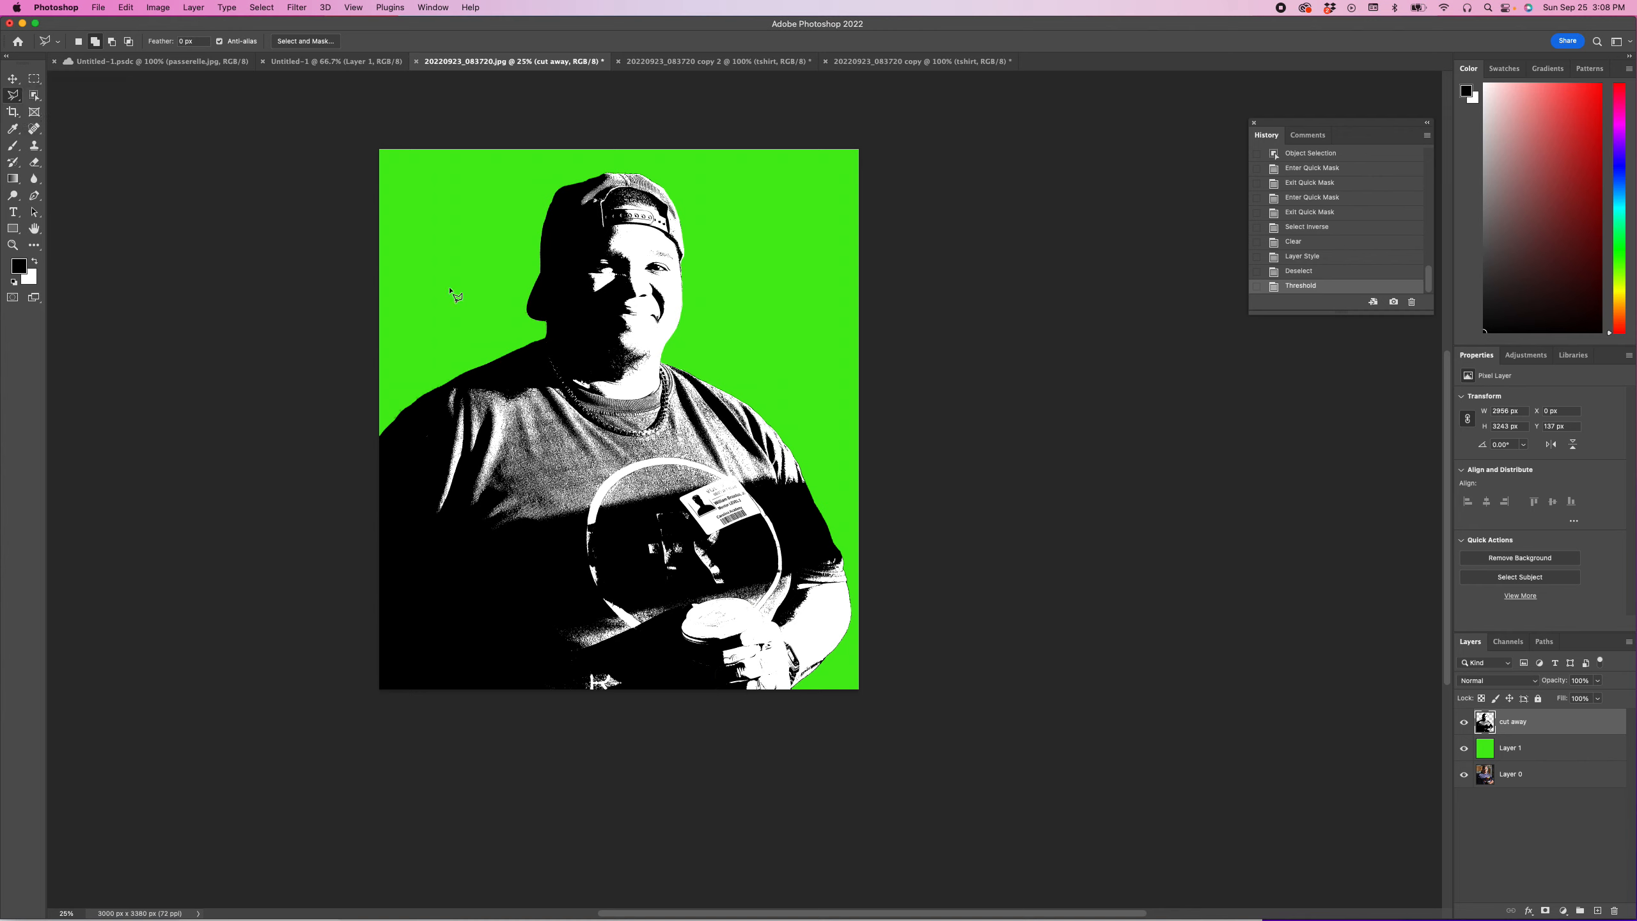
left_click(542, 335)
left_click(405, 398)
left_click(387, 413)
left_click(366, 431)
left_click(353, 705)
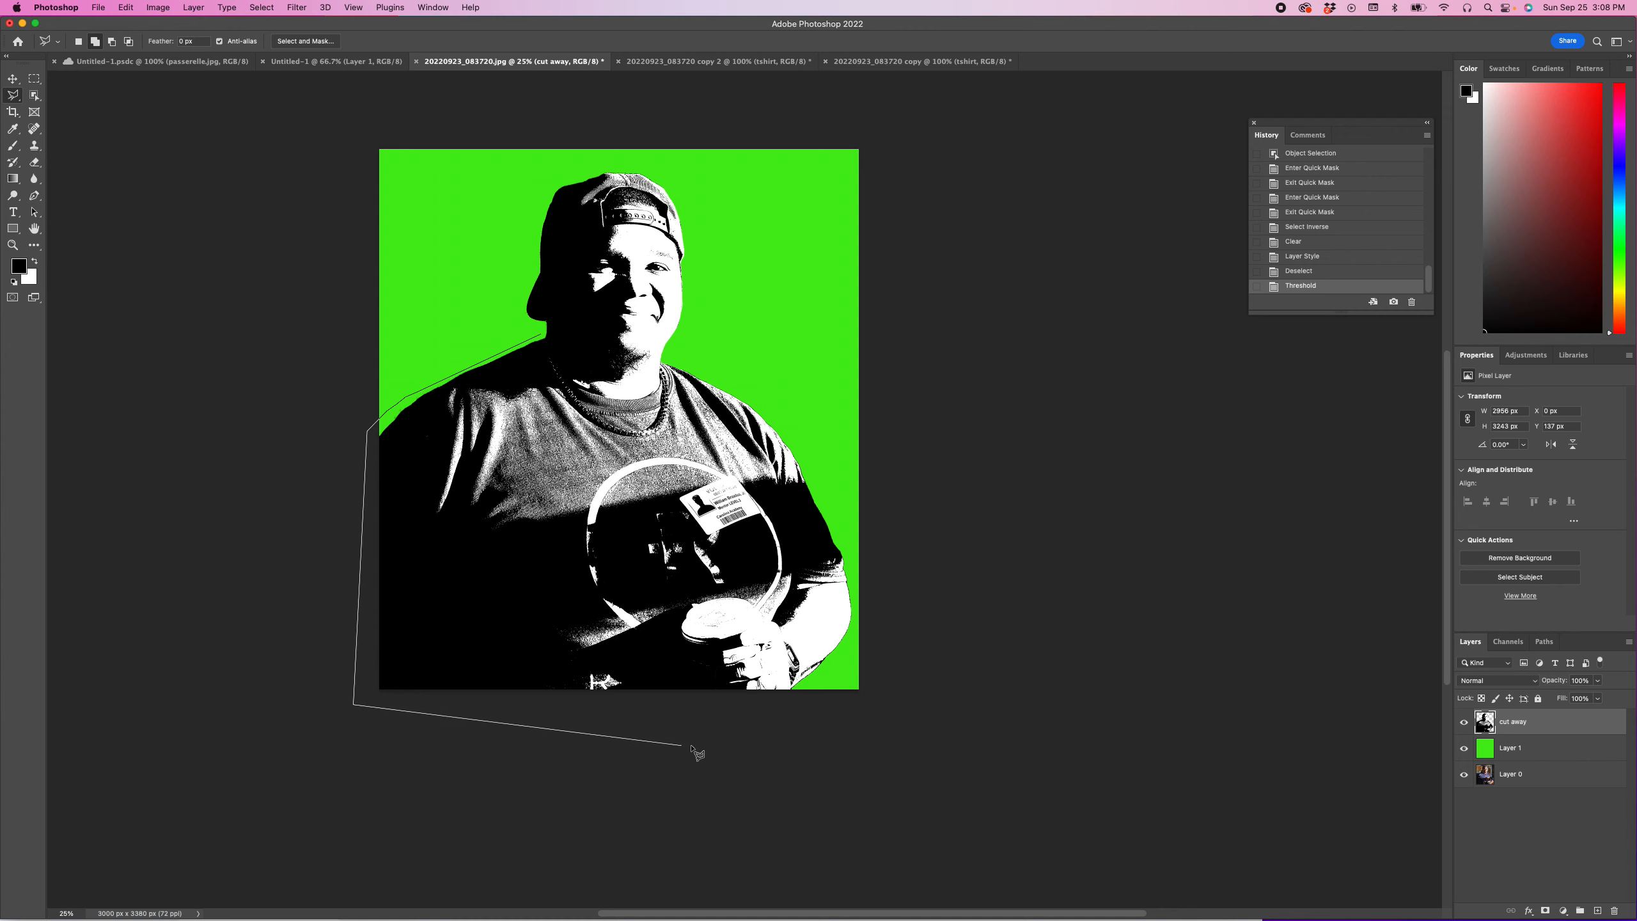
left_click(739, 720)
left_click(732, 673)
left_click(715, 663)
left_click(720, 647)
left_click(735, 644)
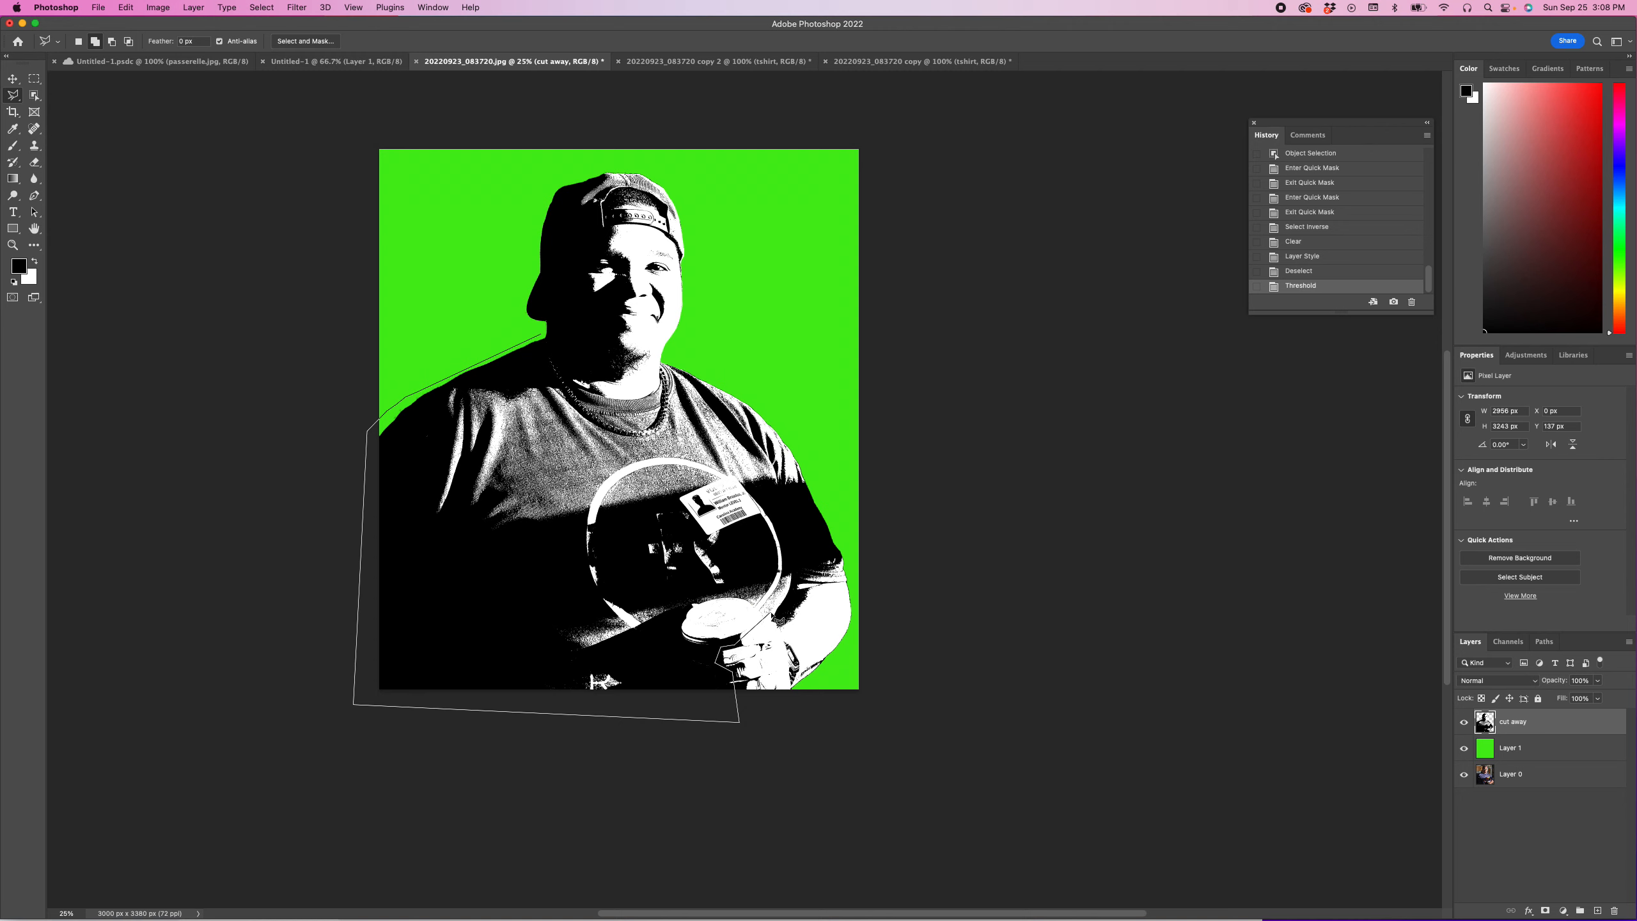
left_click(772, 618)
left_click(796, 587)
left_click(847, 586)
left_click(732, 387)
left_click(722, 391)
left_click(706, 383)
left_click(569, 387)
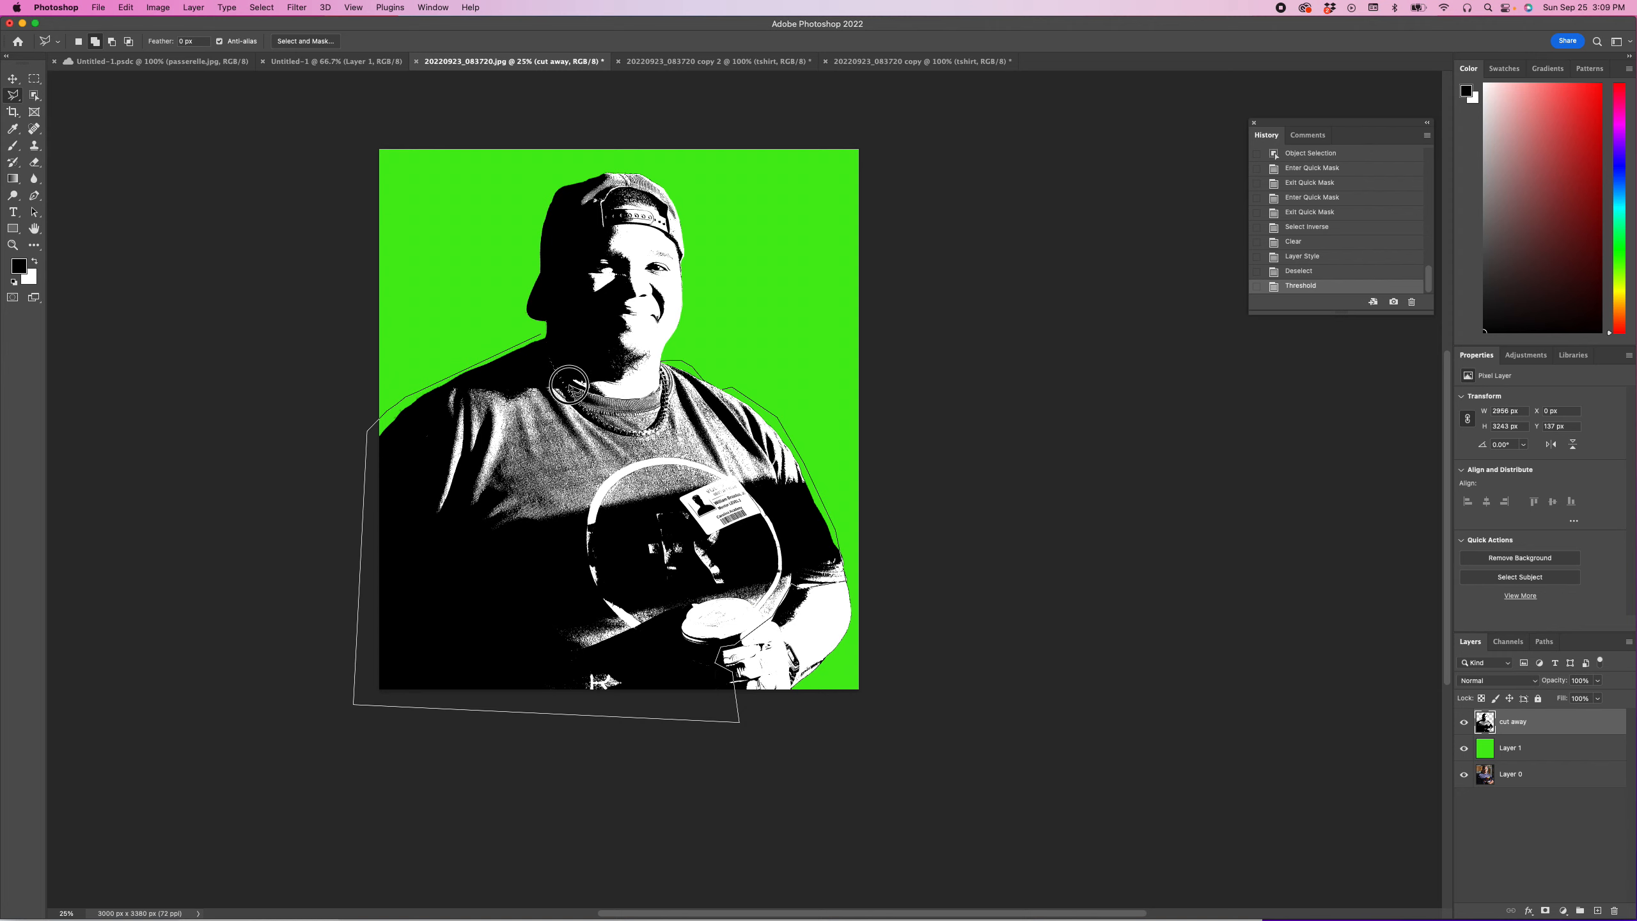
left_click(551, 343)
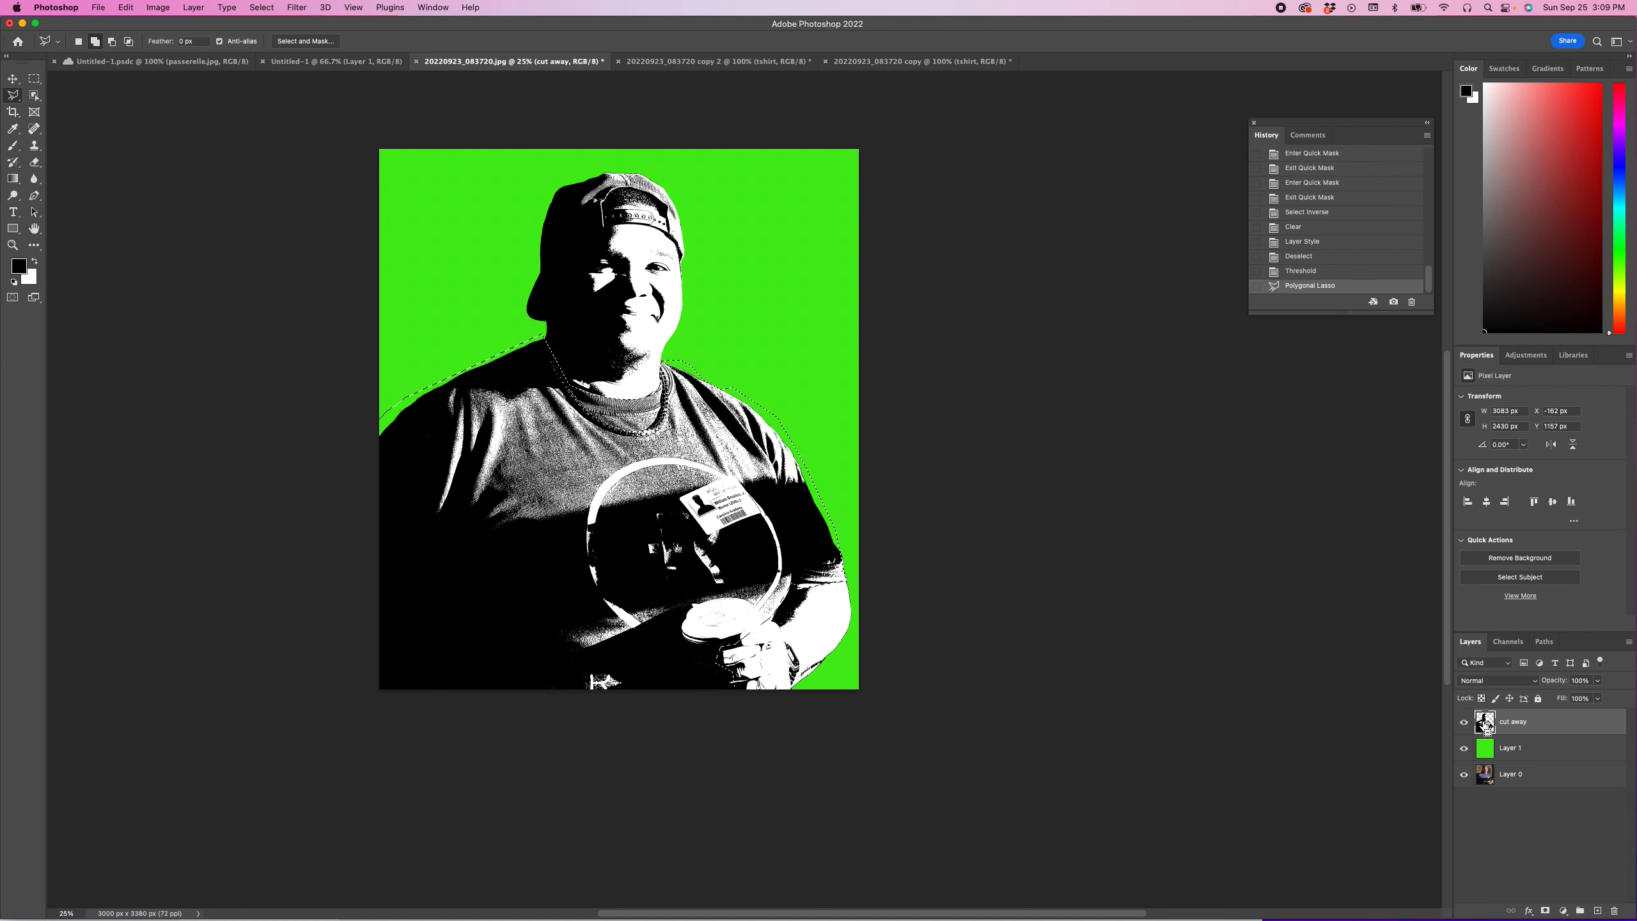
Step: Copy the selected T-shirt area from the cut away layer to a new layer named tshirt
key("super+shift+n")
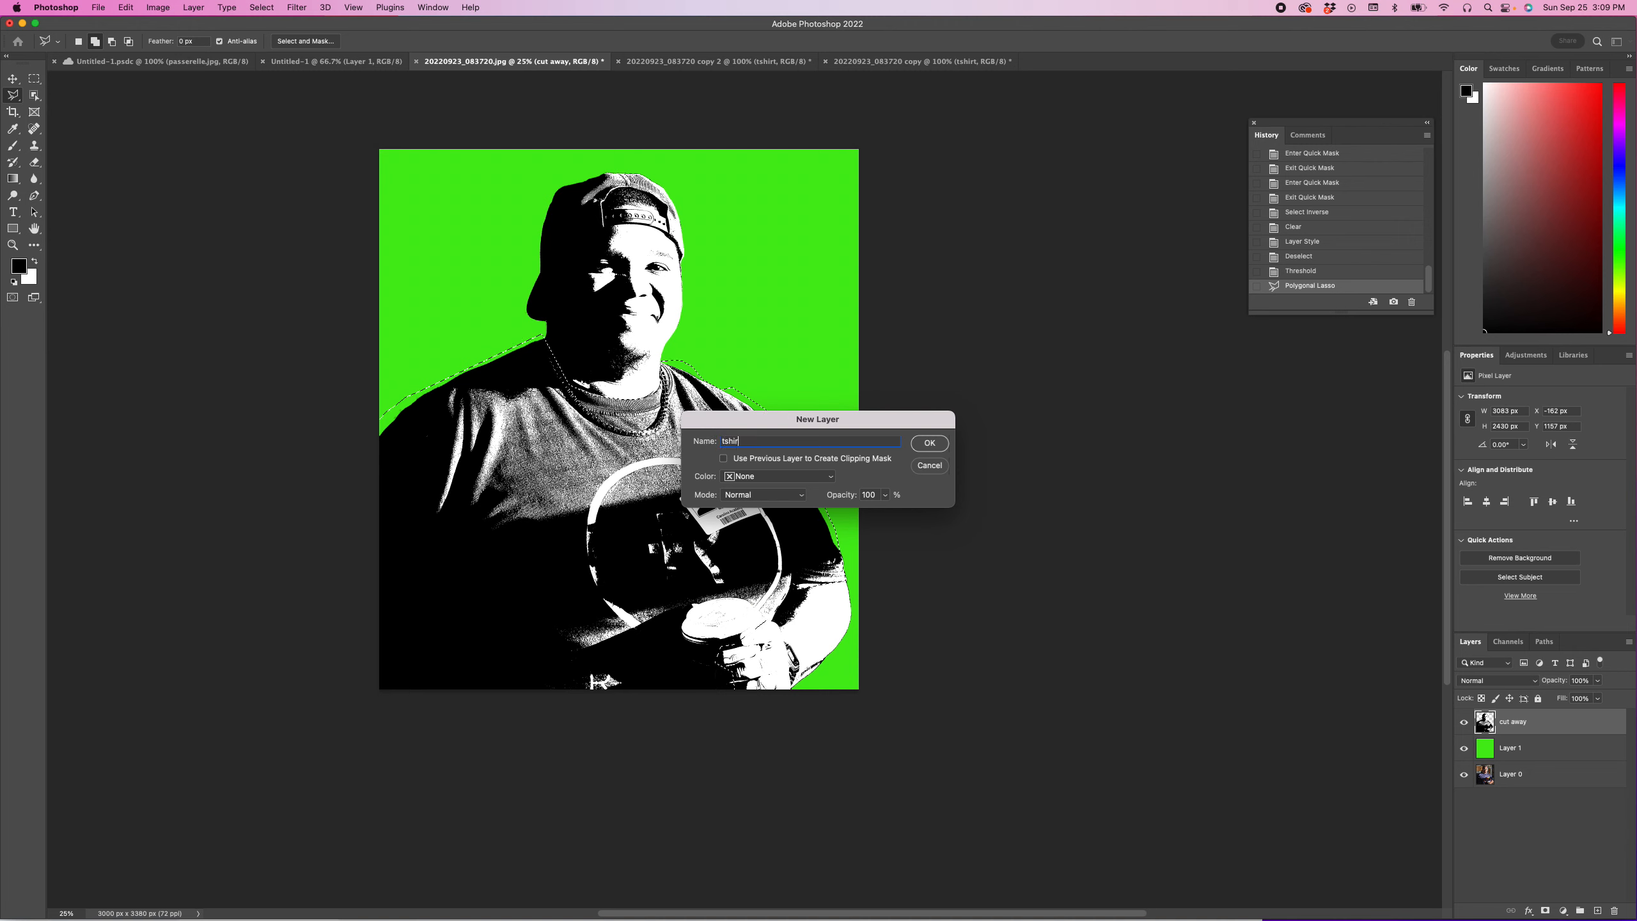
left_click(930, 444)
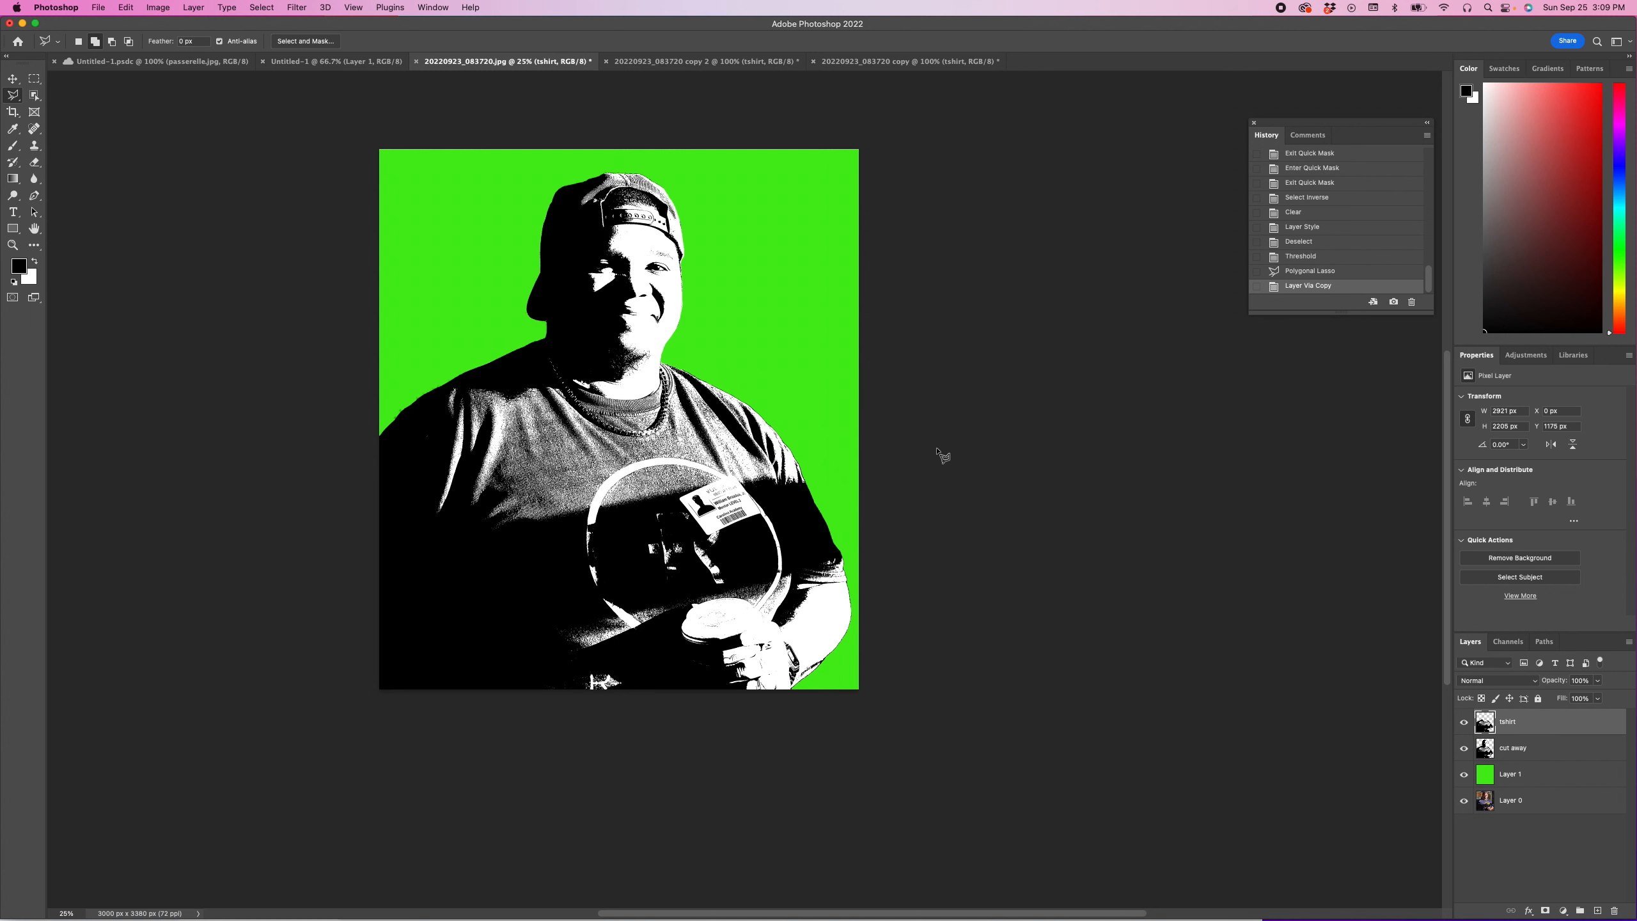
Step: Outline the man's cap on the cut away layer with the Polygonal Lasso
left_click(1485, 747)
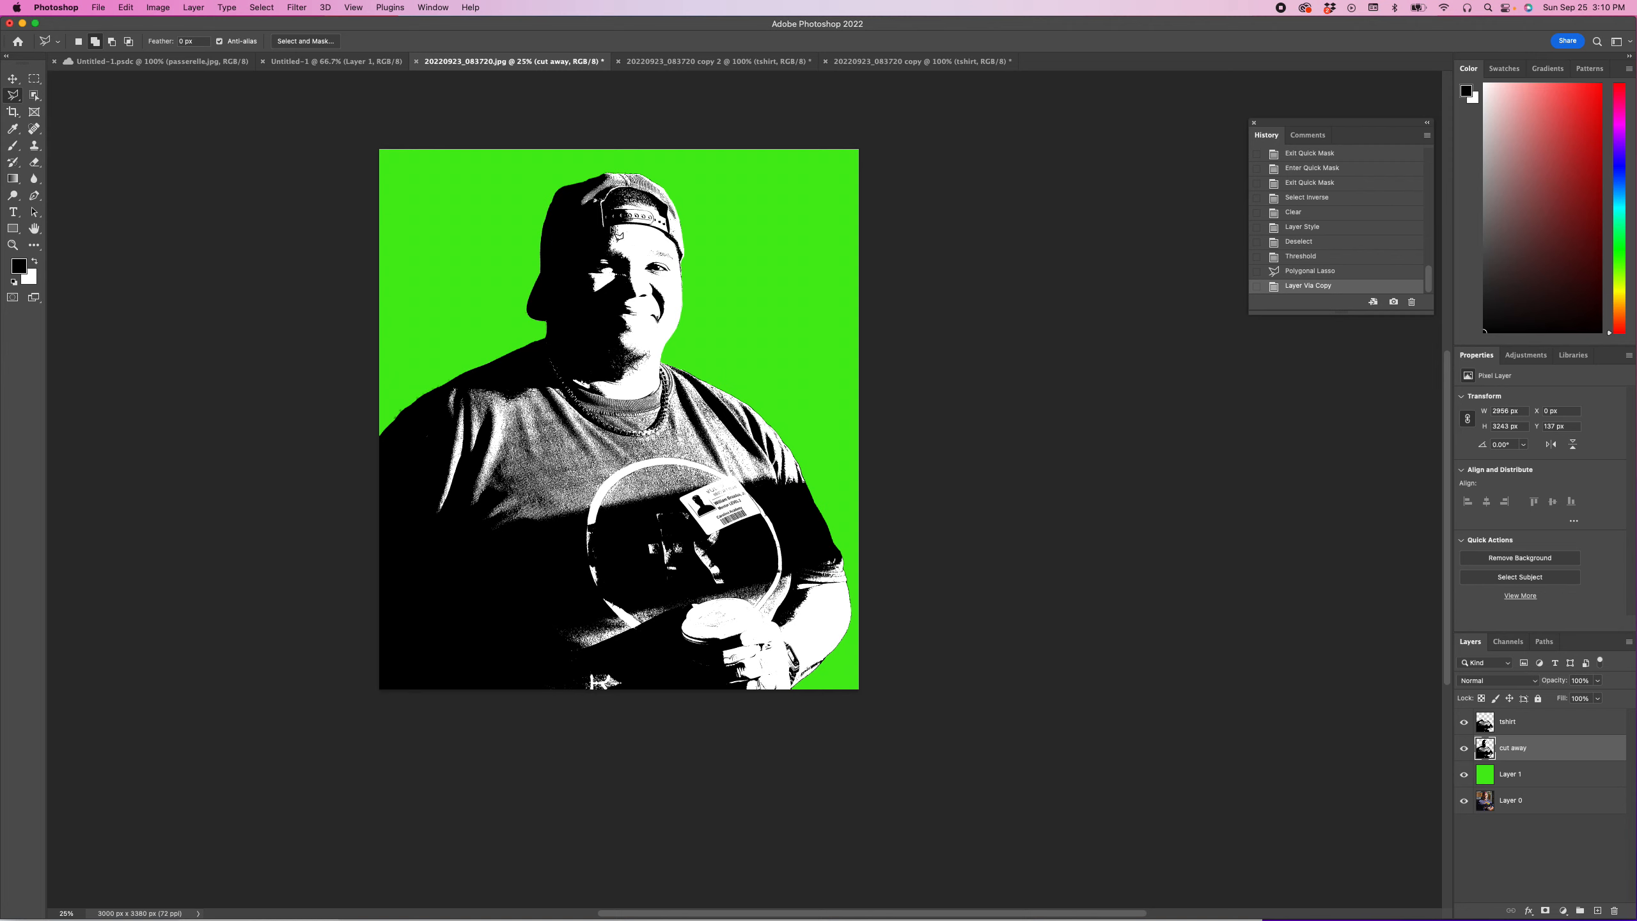
left_click_drag(12, 95, 60, 107)
left_click(685, 250)
left_click(681, 190)
left_click(637, 163)
left_click(594, 162)
left_click(560, 179)
left_click(535, 206)
left_click(516, 231)
left_click(513, 255)
left_click(533, 287)
left_click(566, 246)
left_click(601, 228)
left_click(643, 223)
left_click(669, 230)
left_click(687, 251)
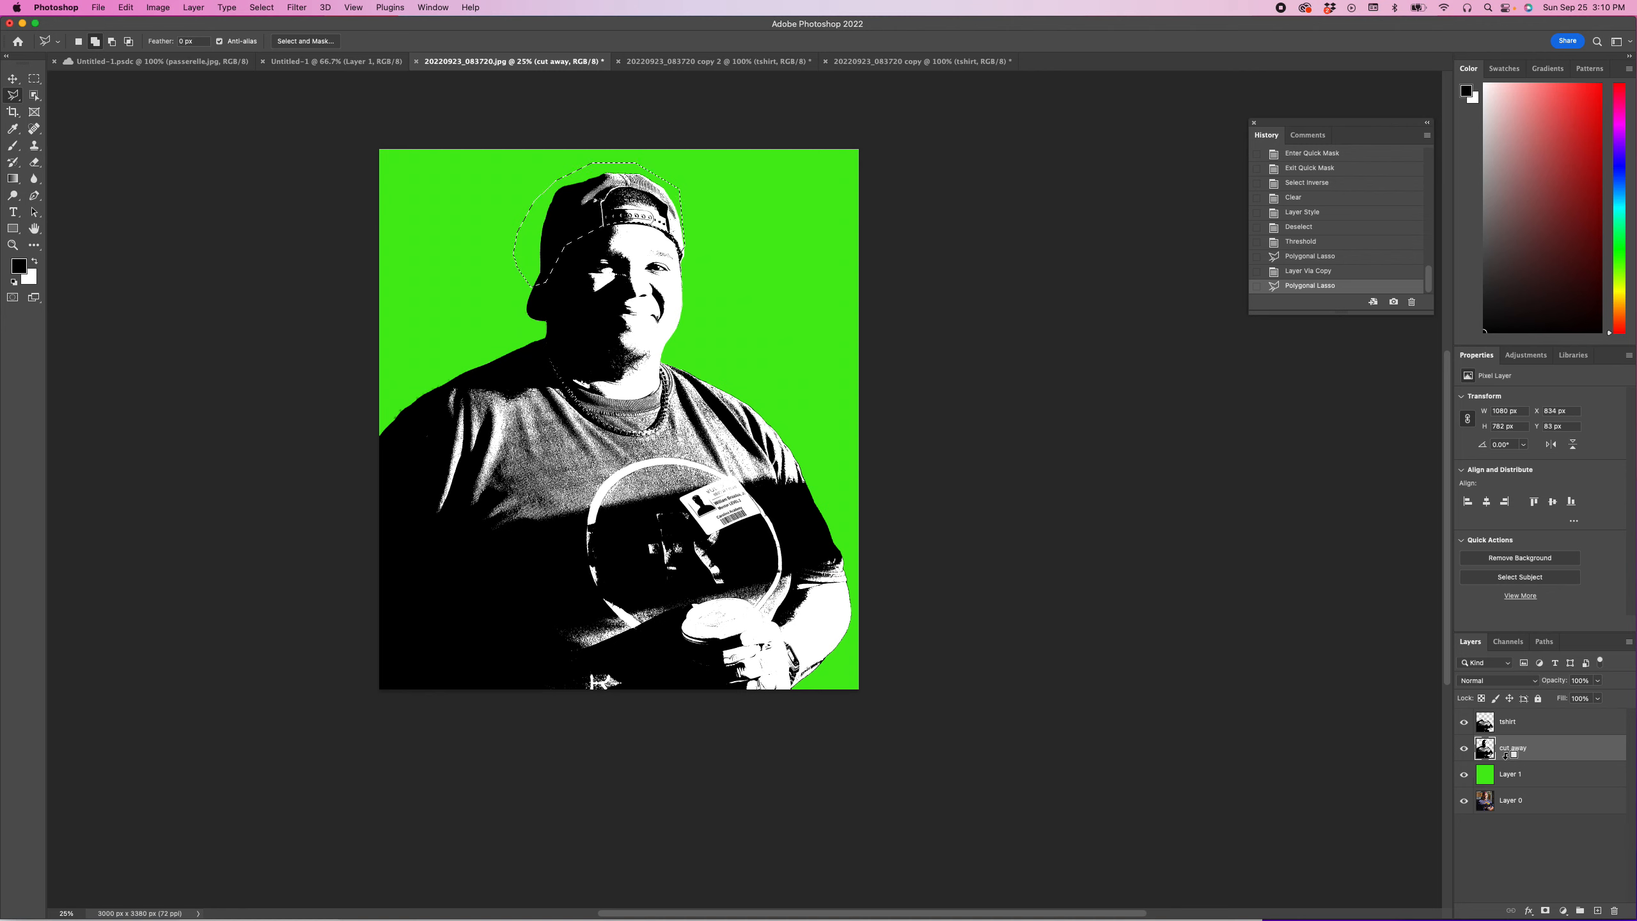
Step: Copy the selected cap area to a new layer named hat
key("super+shift+n")
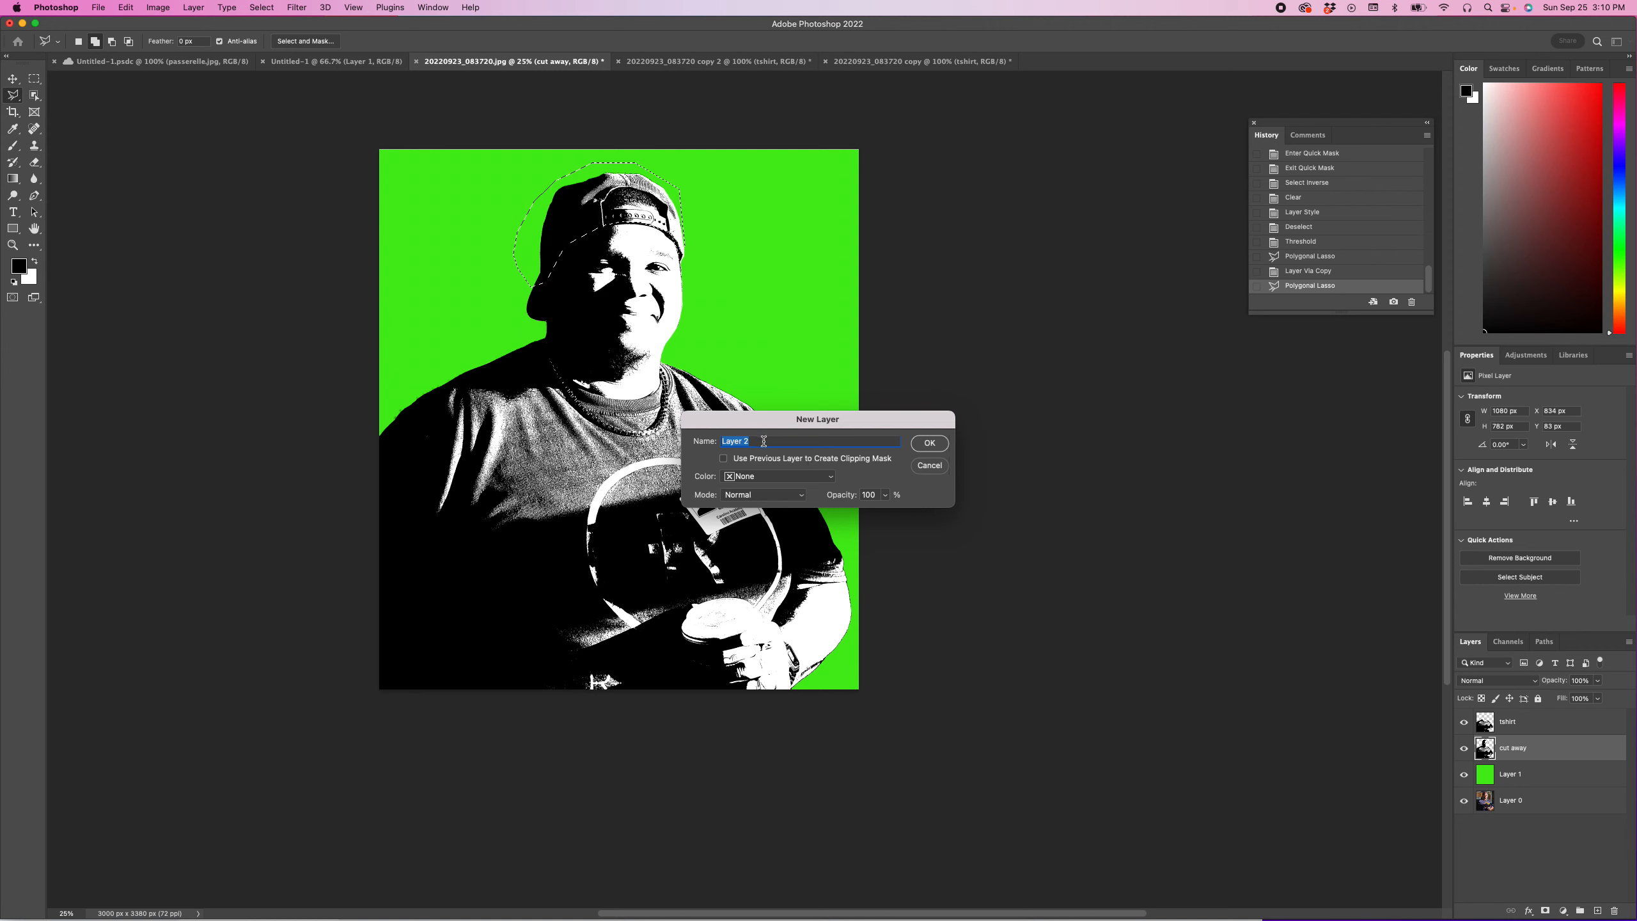
type("hat")
left_click(935, 446)
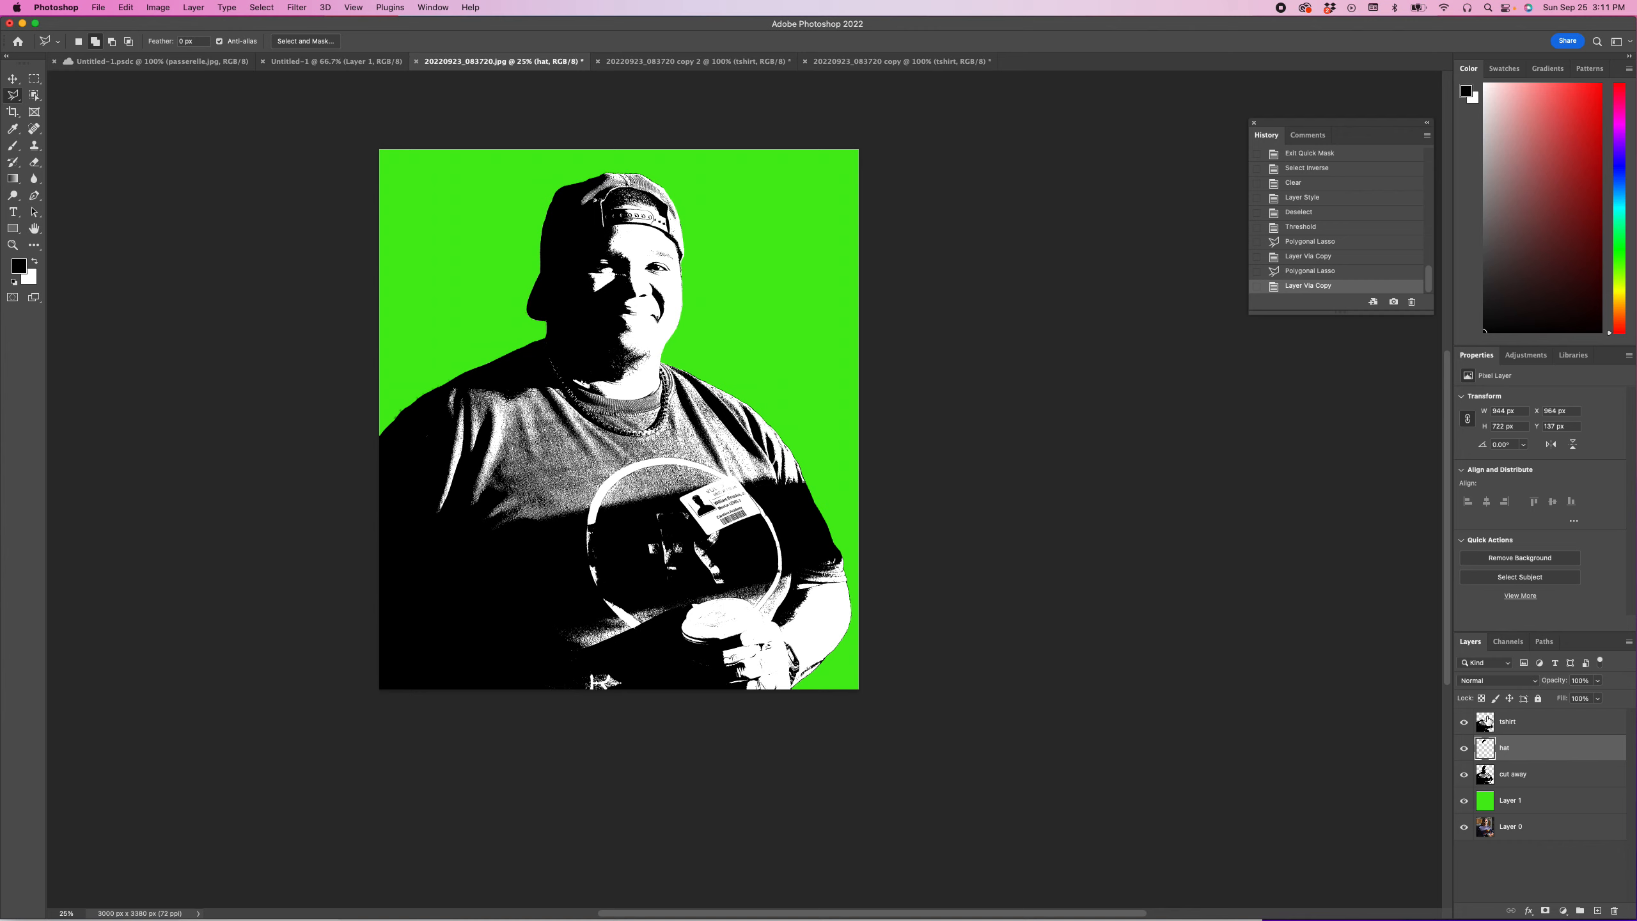
Step: Outline the man's face and neck on the cut away layer with the Polygonal Lasso
left_click(1498, 777)
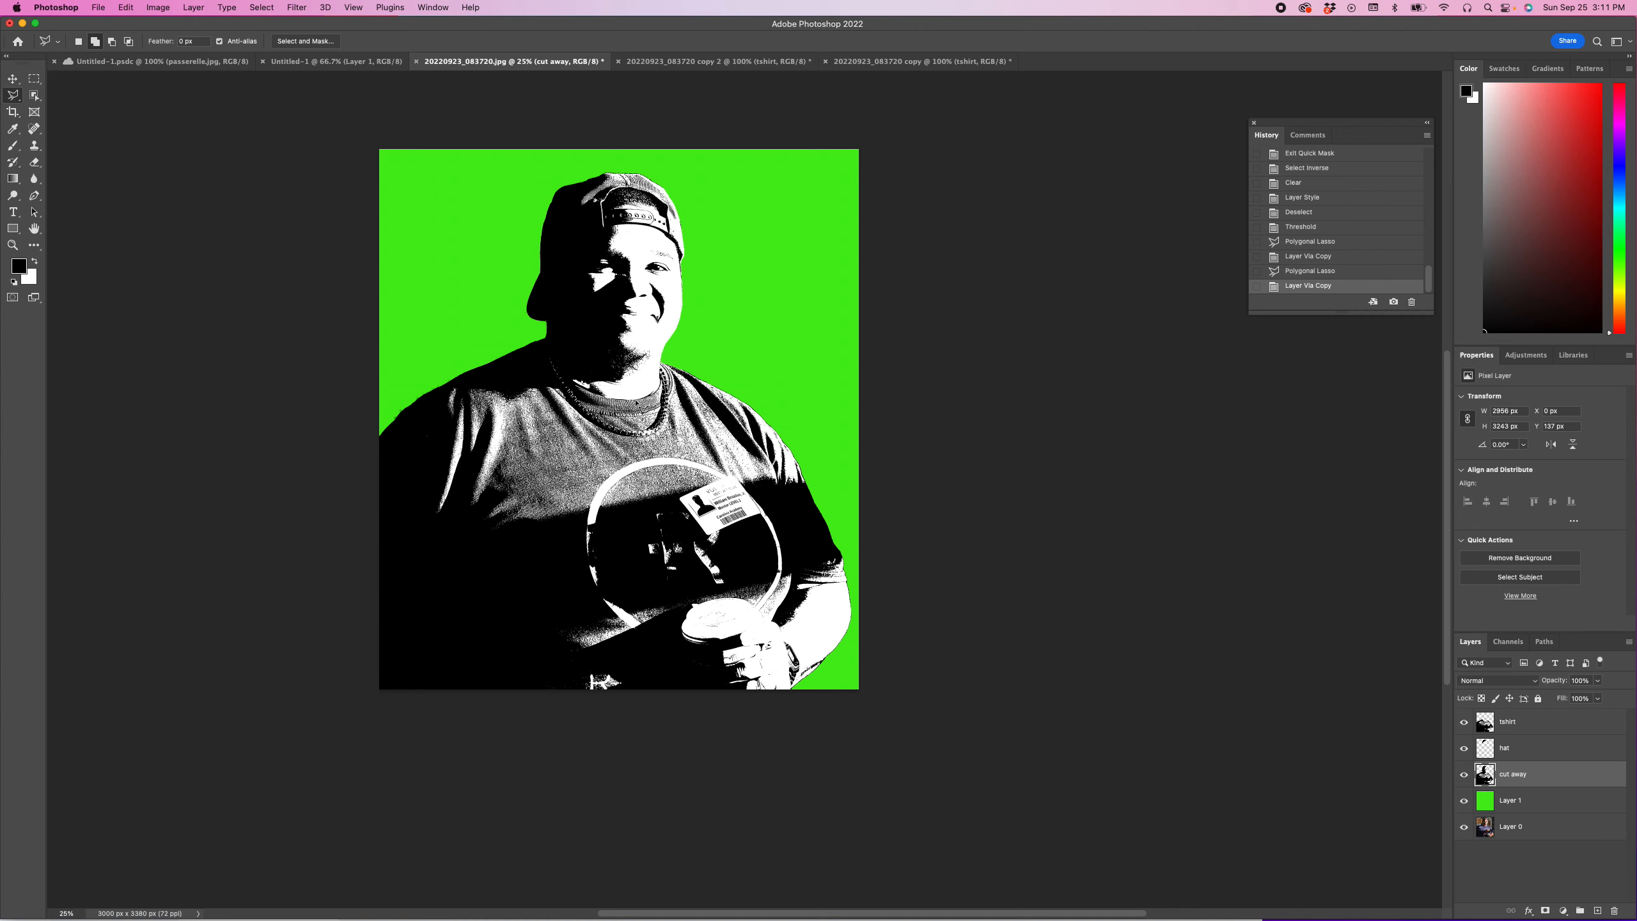
left_click(668, 366)
left_click(696, 277)
left_click(691, 251)
left_click(666, 233)
left_click(606, 229)
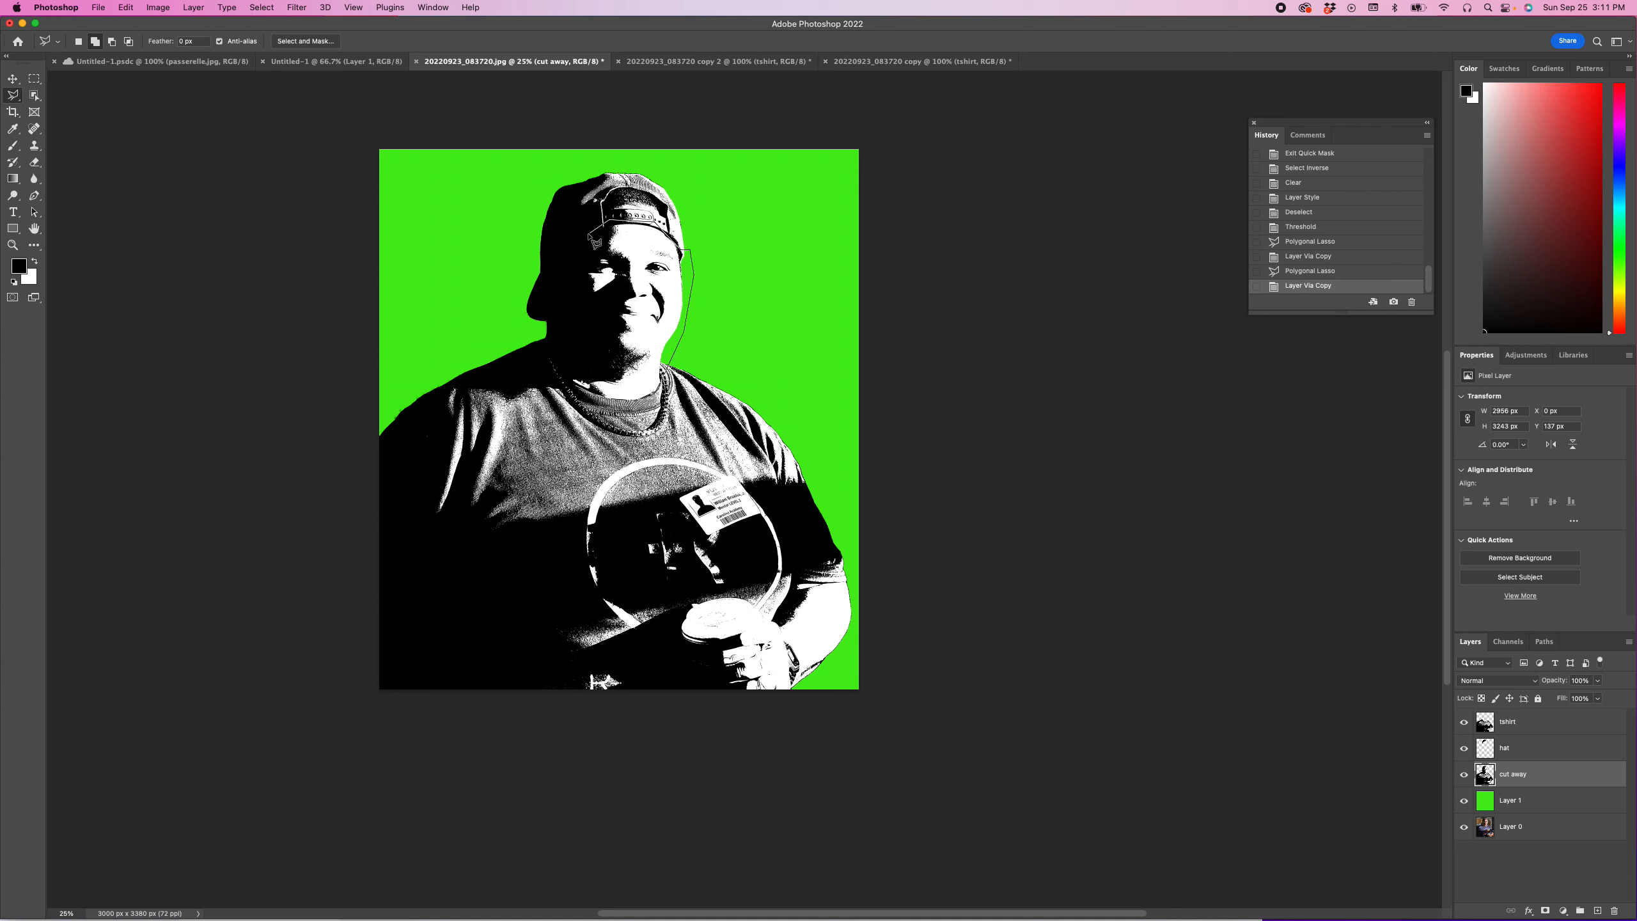
left_click(563, 262)
left_click(567, 379)
double_click(580, 387)
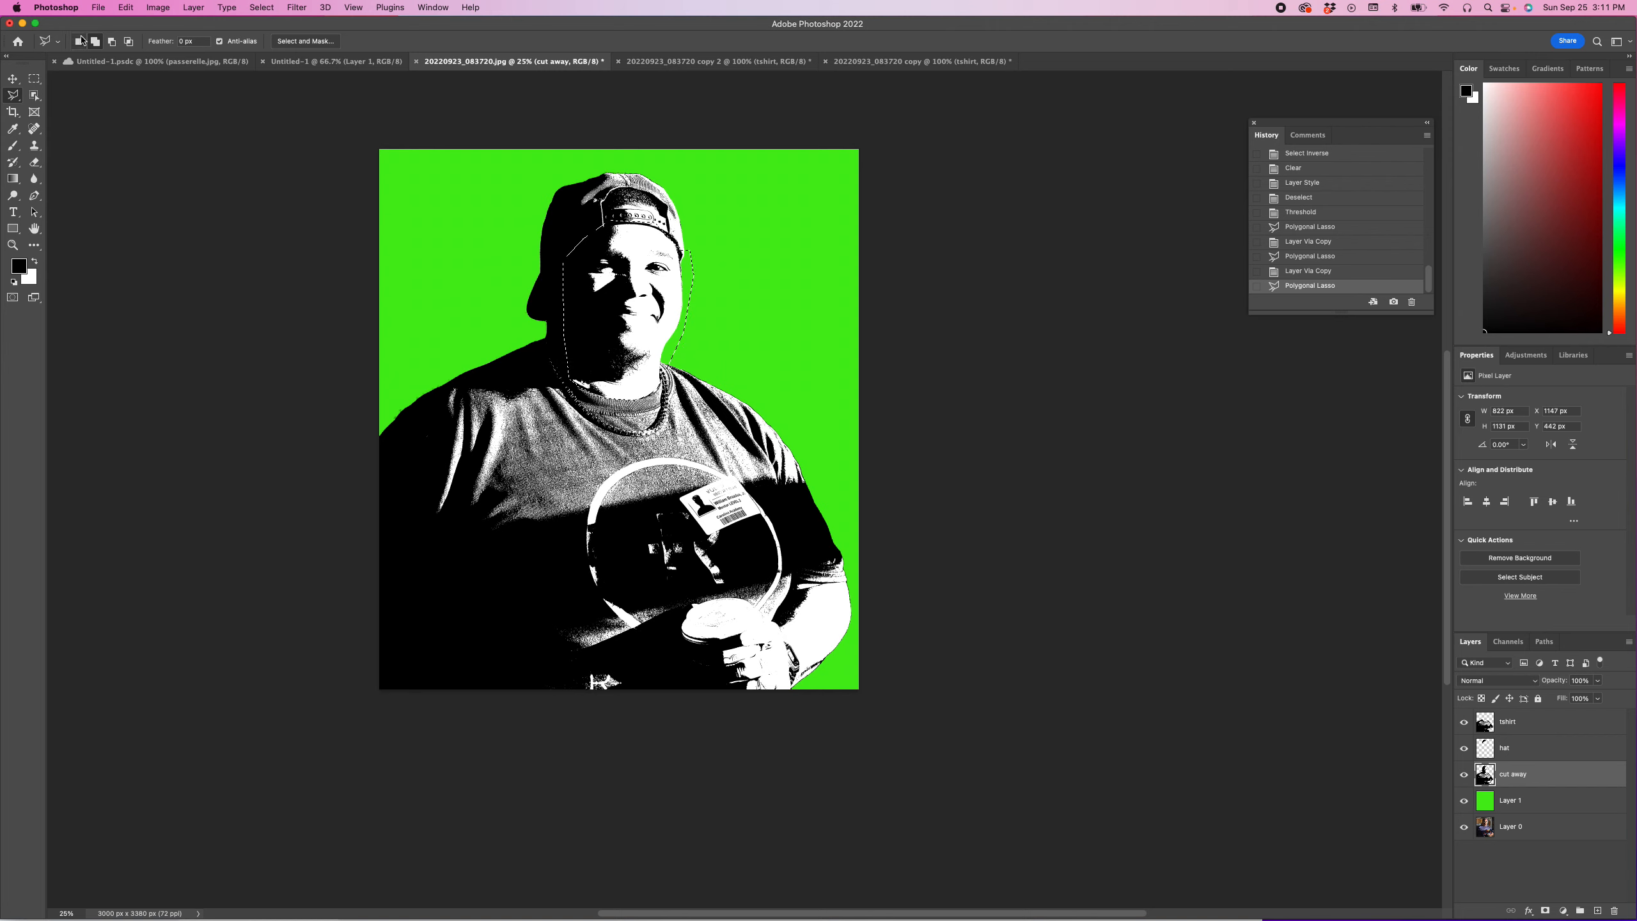
Step: Add the man's forearm and the hand holding the cup to the face selection with the Polygonal Lasso
left_click(815, 589)
left_click(851, 586)
left_click(856, 621)
left_click(828, 672)
left_click(793, 689)
left_click(764, 705)
left_click(746, 702)
left_click(729, 684)
left_click(721, 666)
left_click(728, 647)
left_click(743, 631)
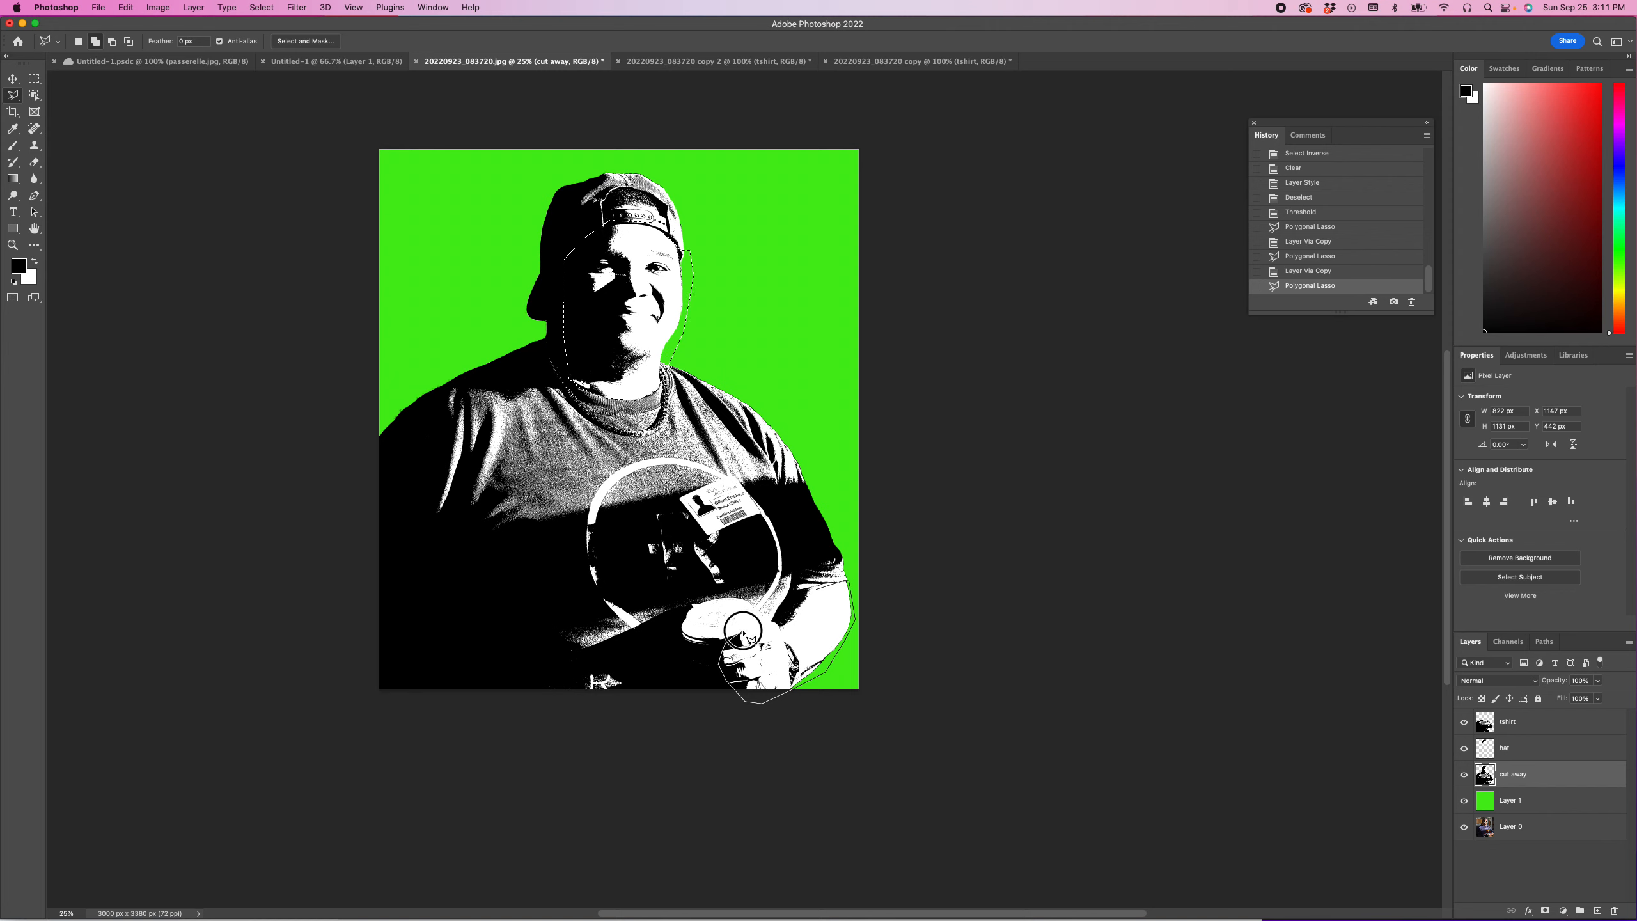
left_click(761, 624)
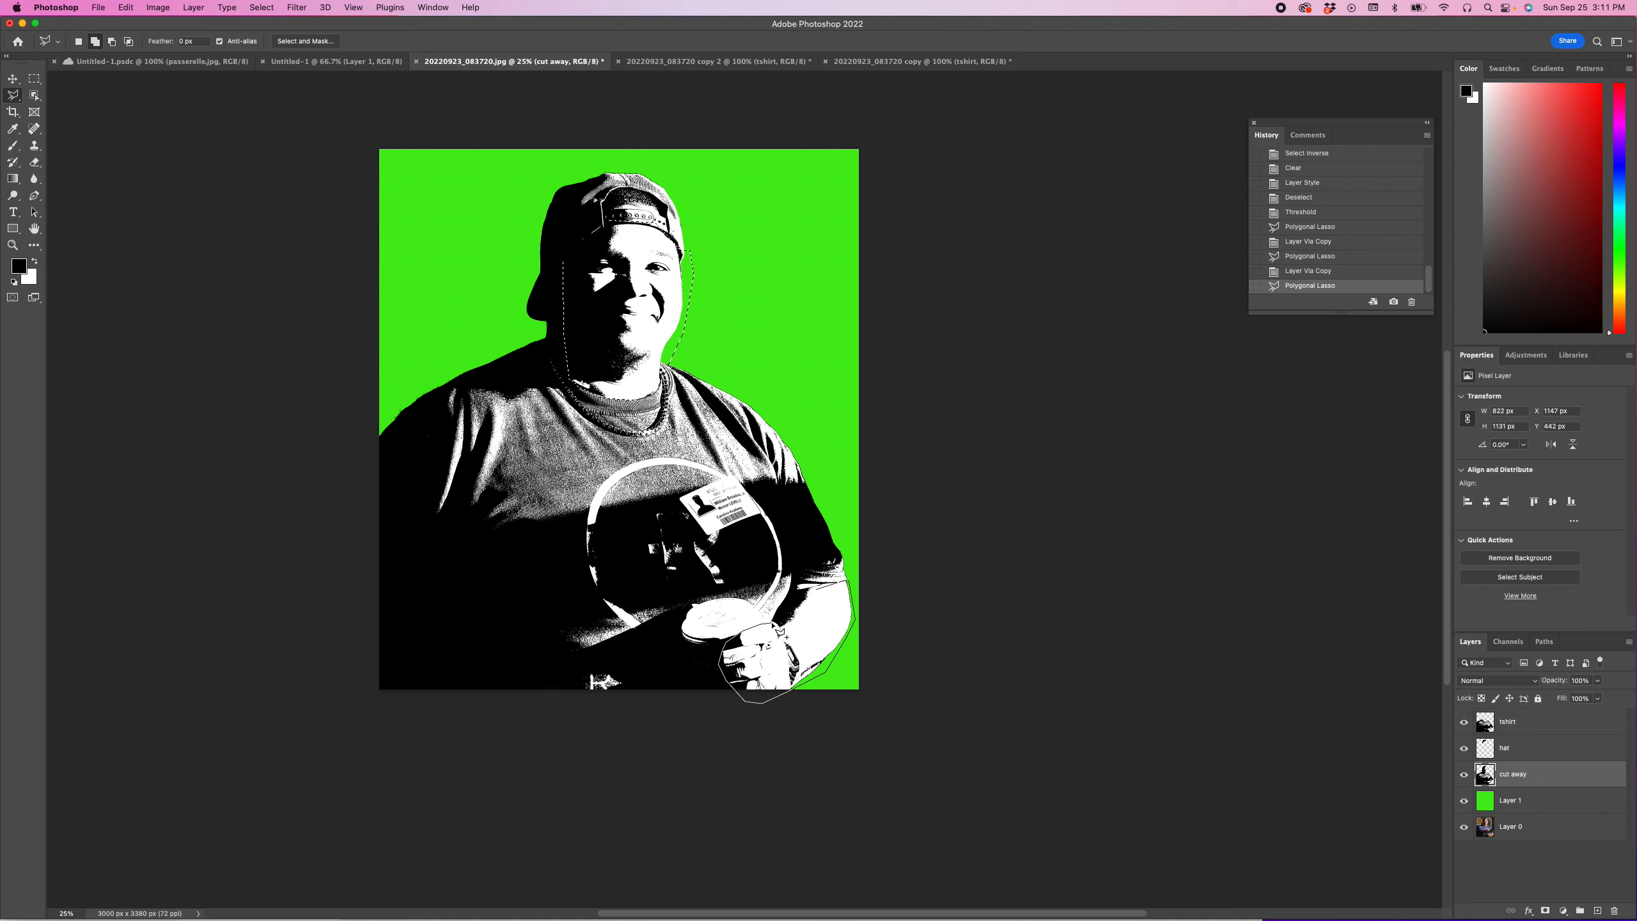
left_click(773, 622)
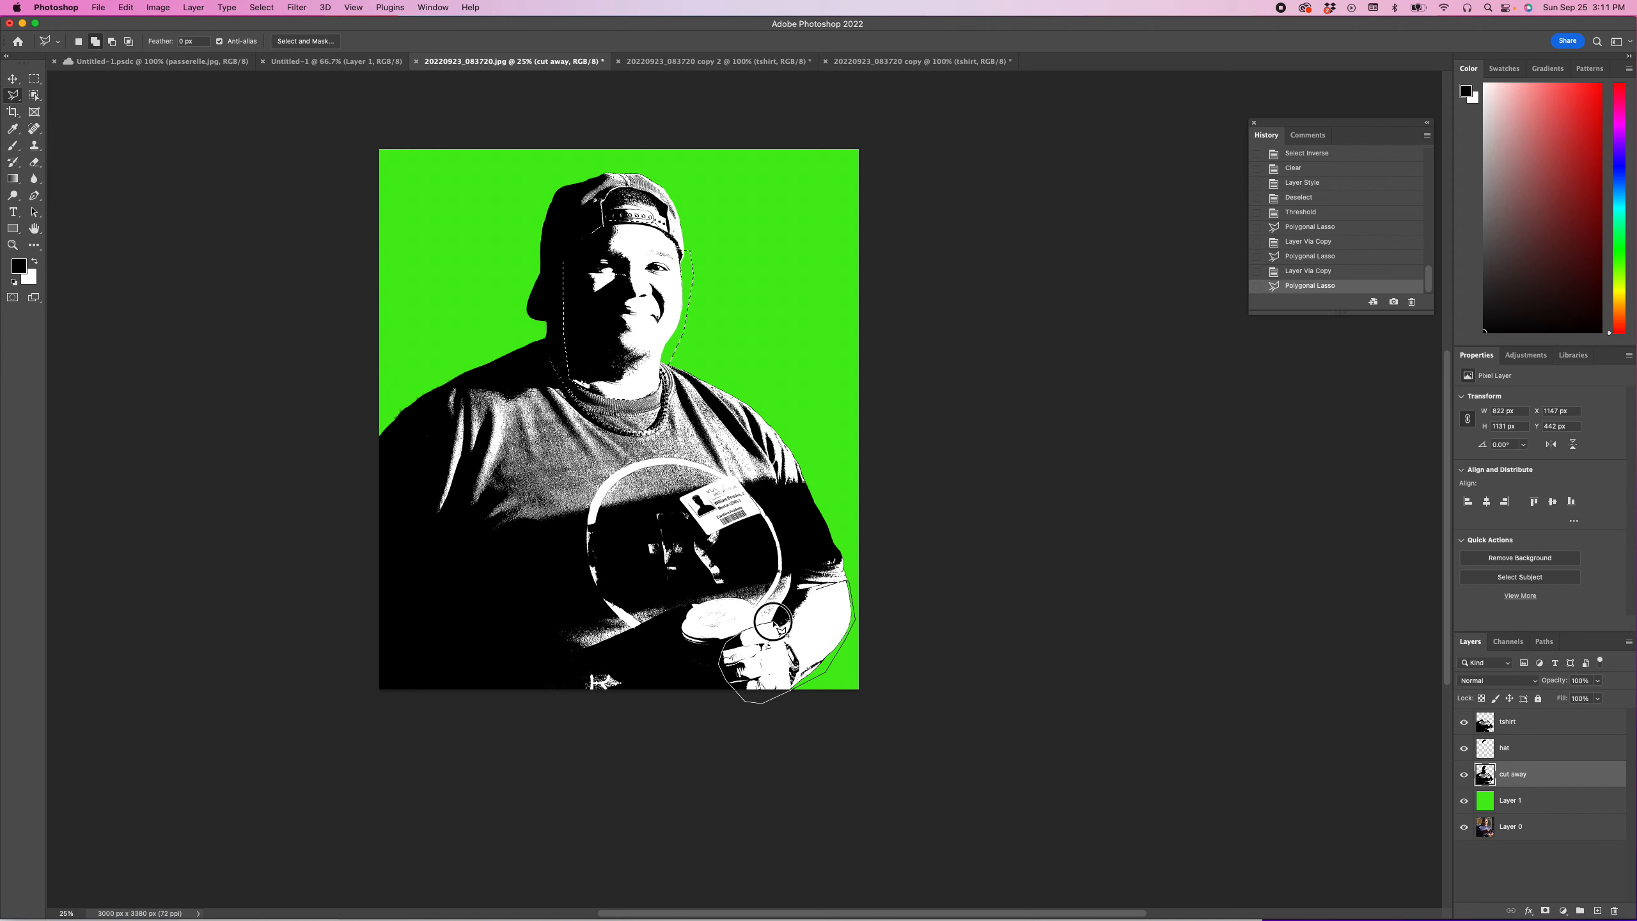
left_click(795, 593)
double_click(816, 588)
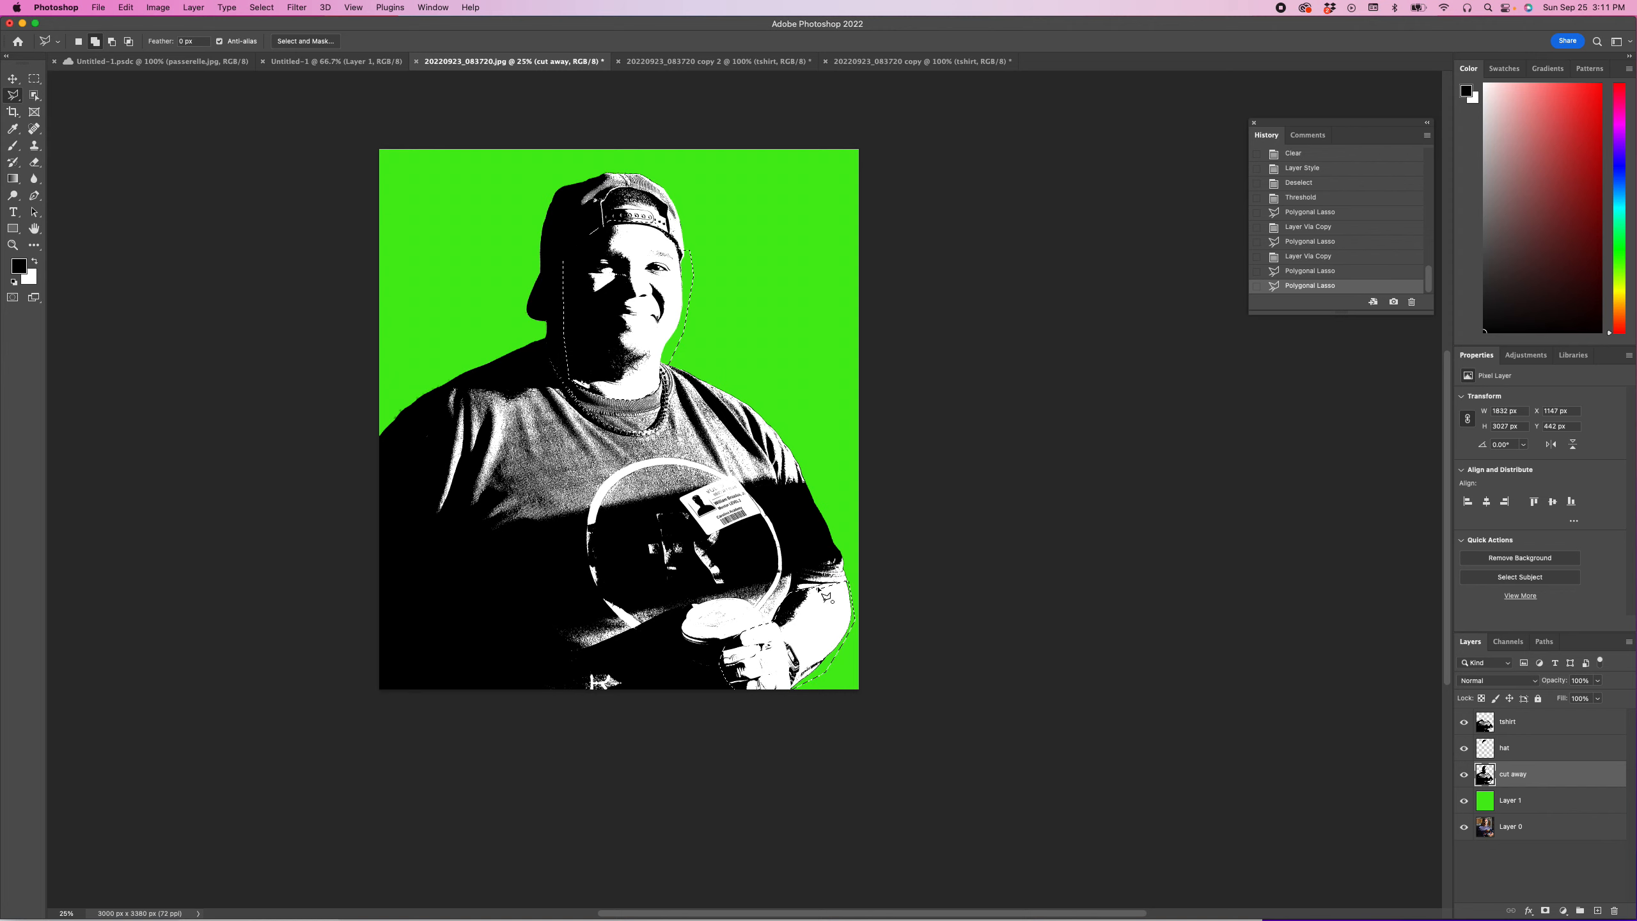
double_click(864, 586)
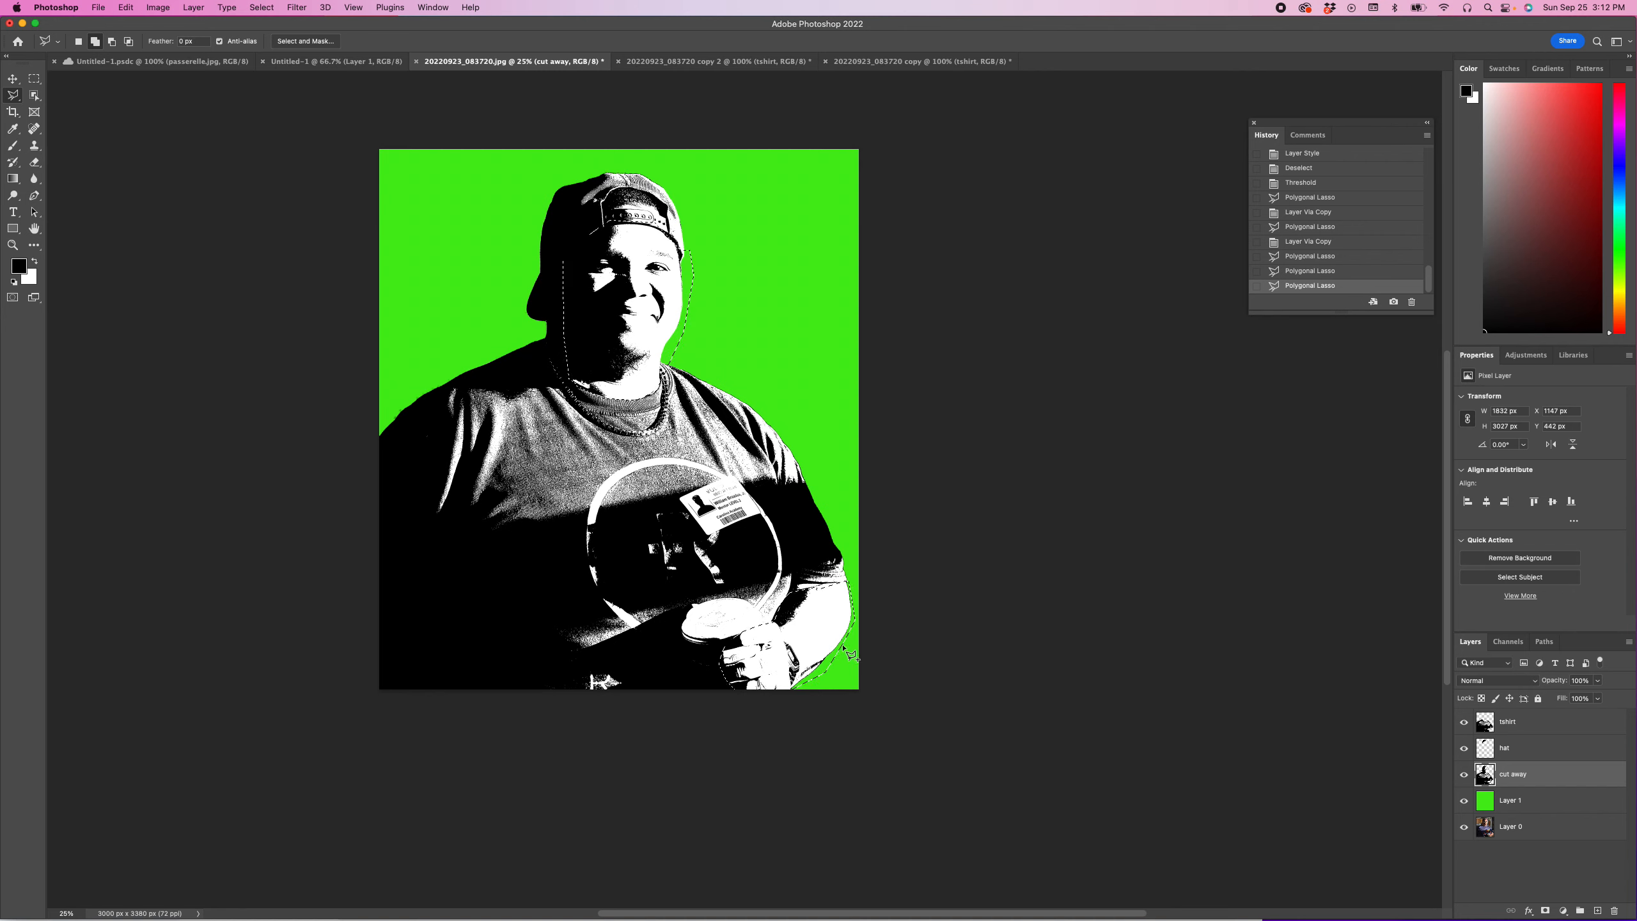
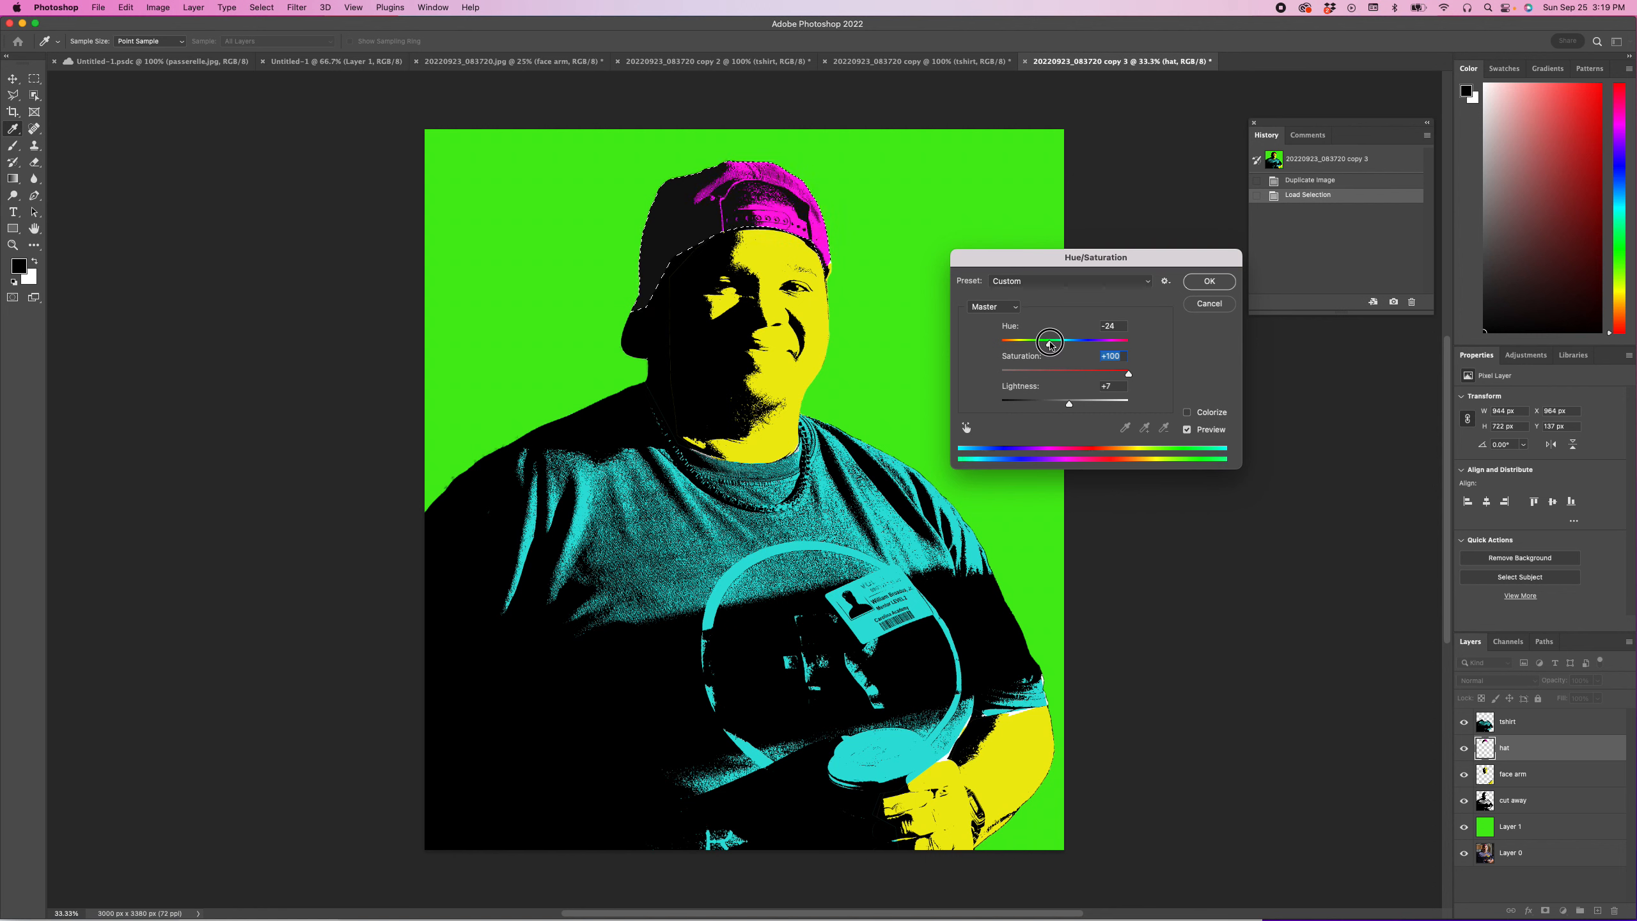
Step: Apply the Hue/Saturation adjustment to the hat layer with hue -24, saturation +100 and lightness +7, and clear the selection
left_click(1204, 284)
key("super+d")
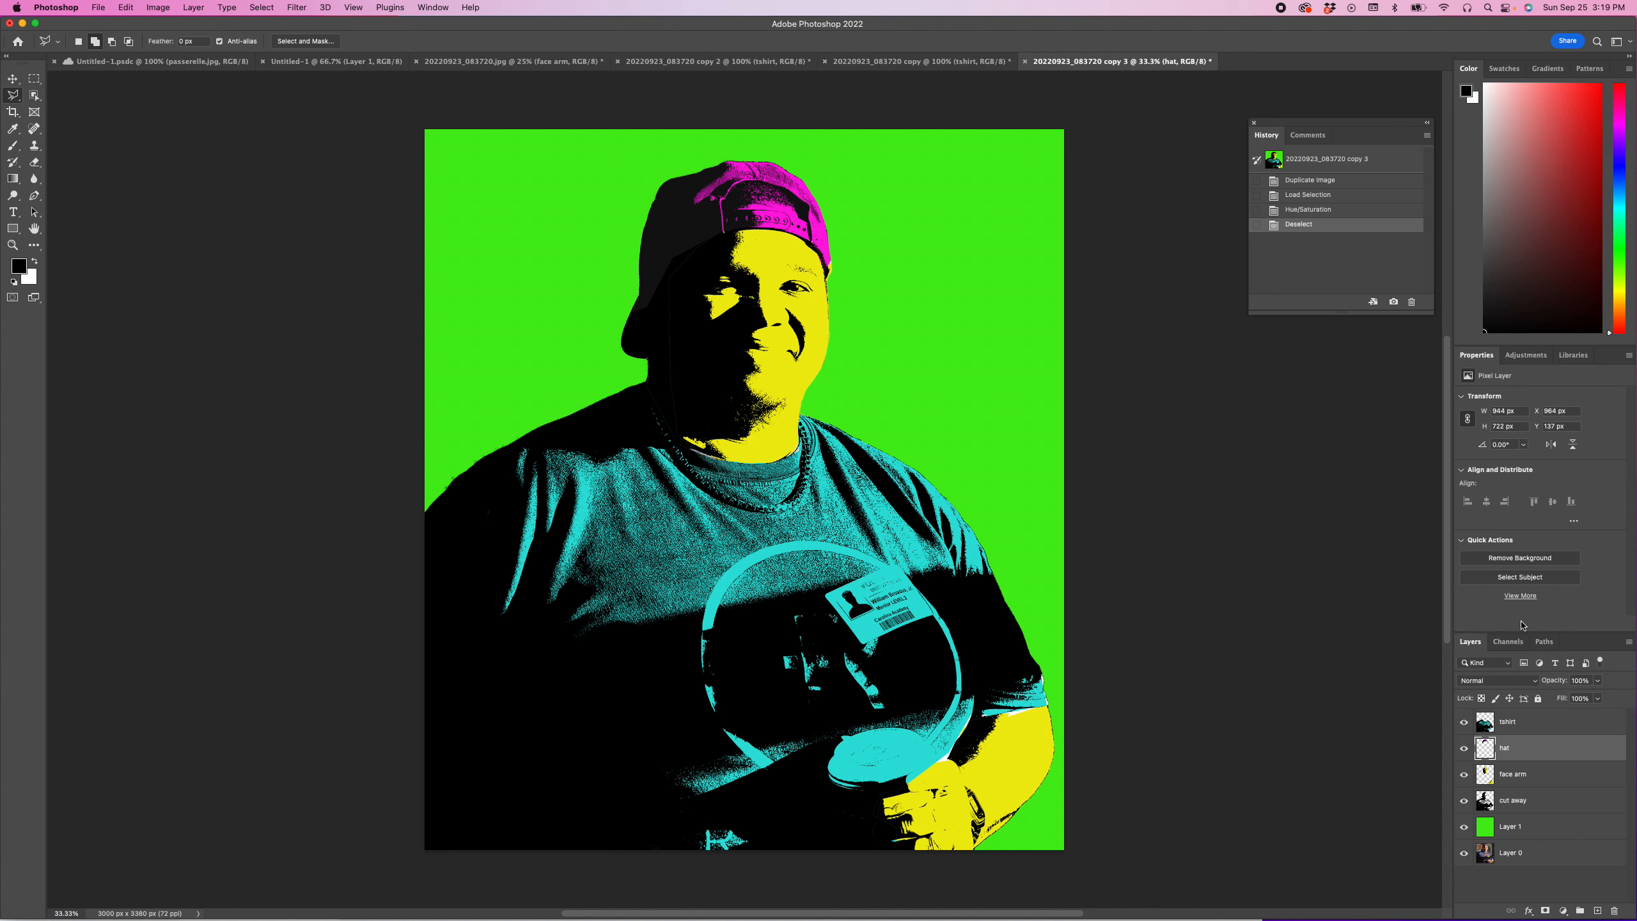
Step: Recolor the face arm layer's pixels orange with a Hue/Saturation hue of -28, and clear the selection
left_click(1492, 782)
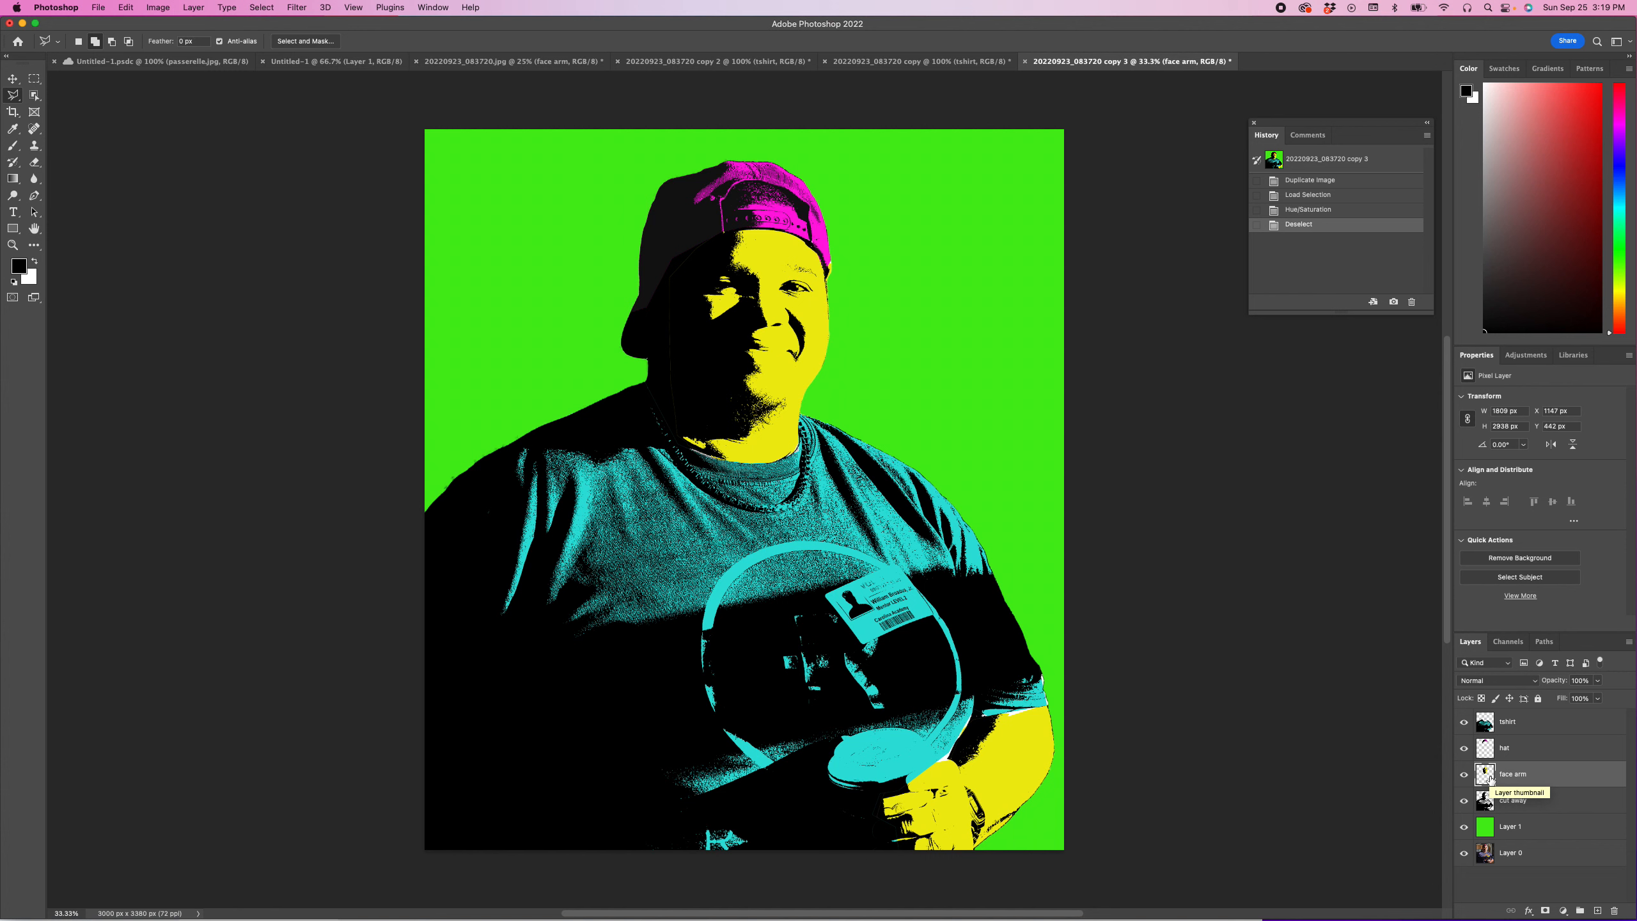
left_click(1485, 773, "super")
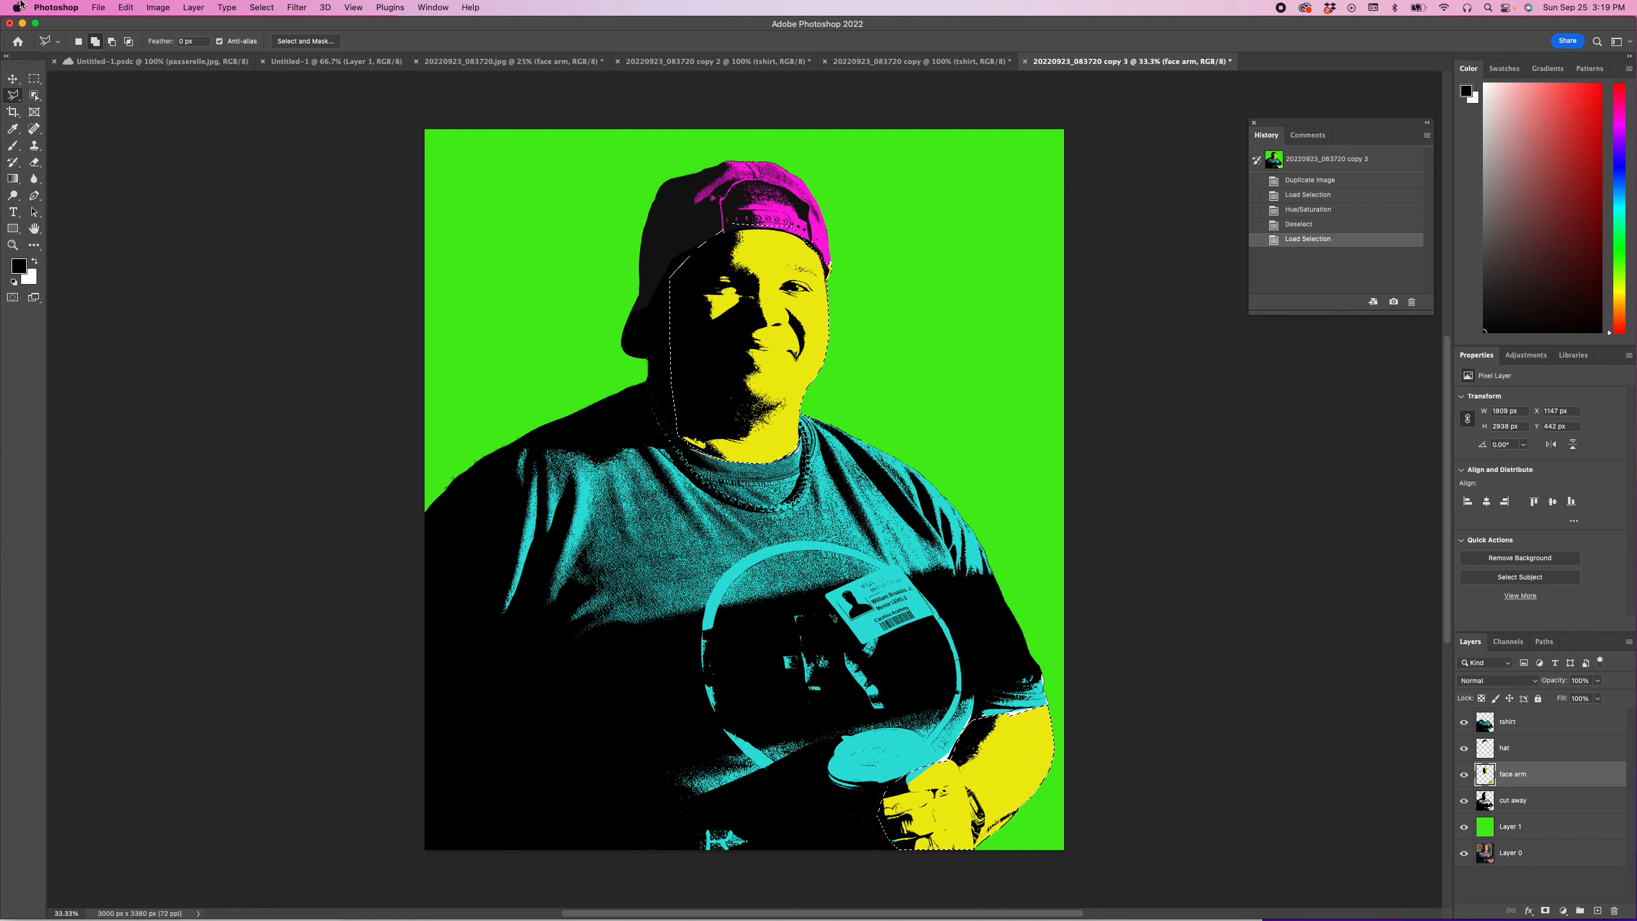
left_click(126, 7)
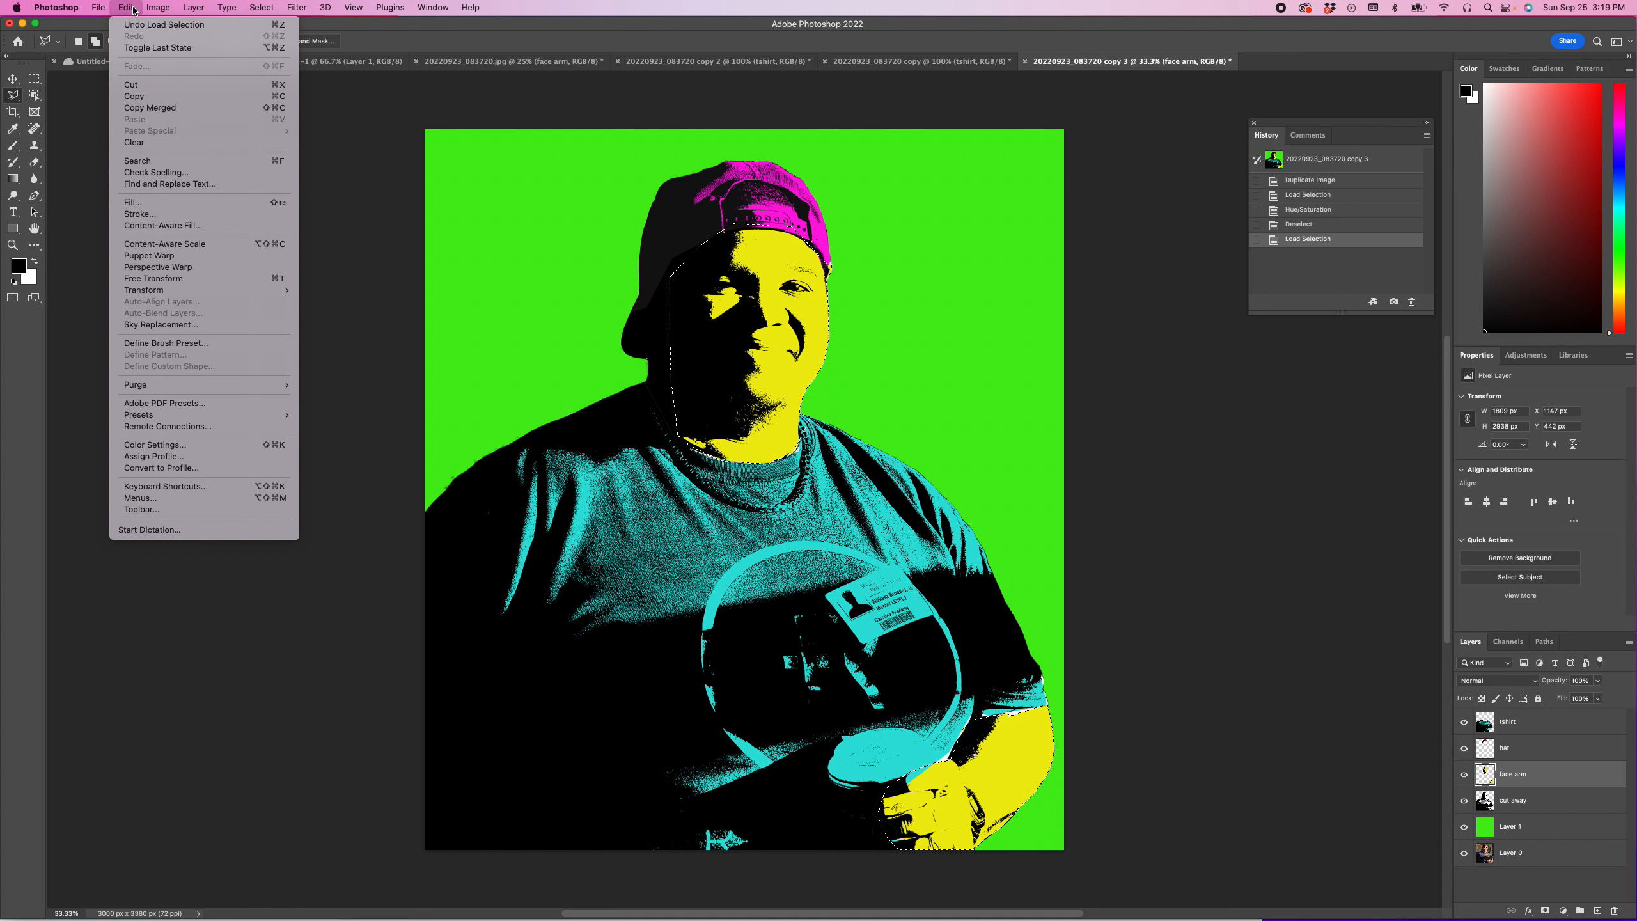
mouse_move(149, 8)
mouse_move(165, 44)
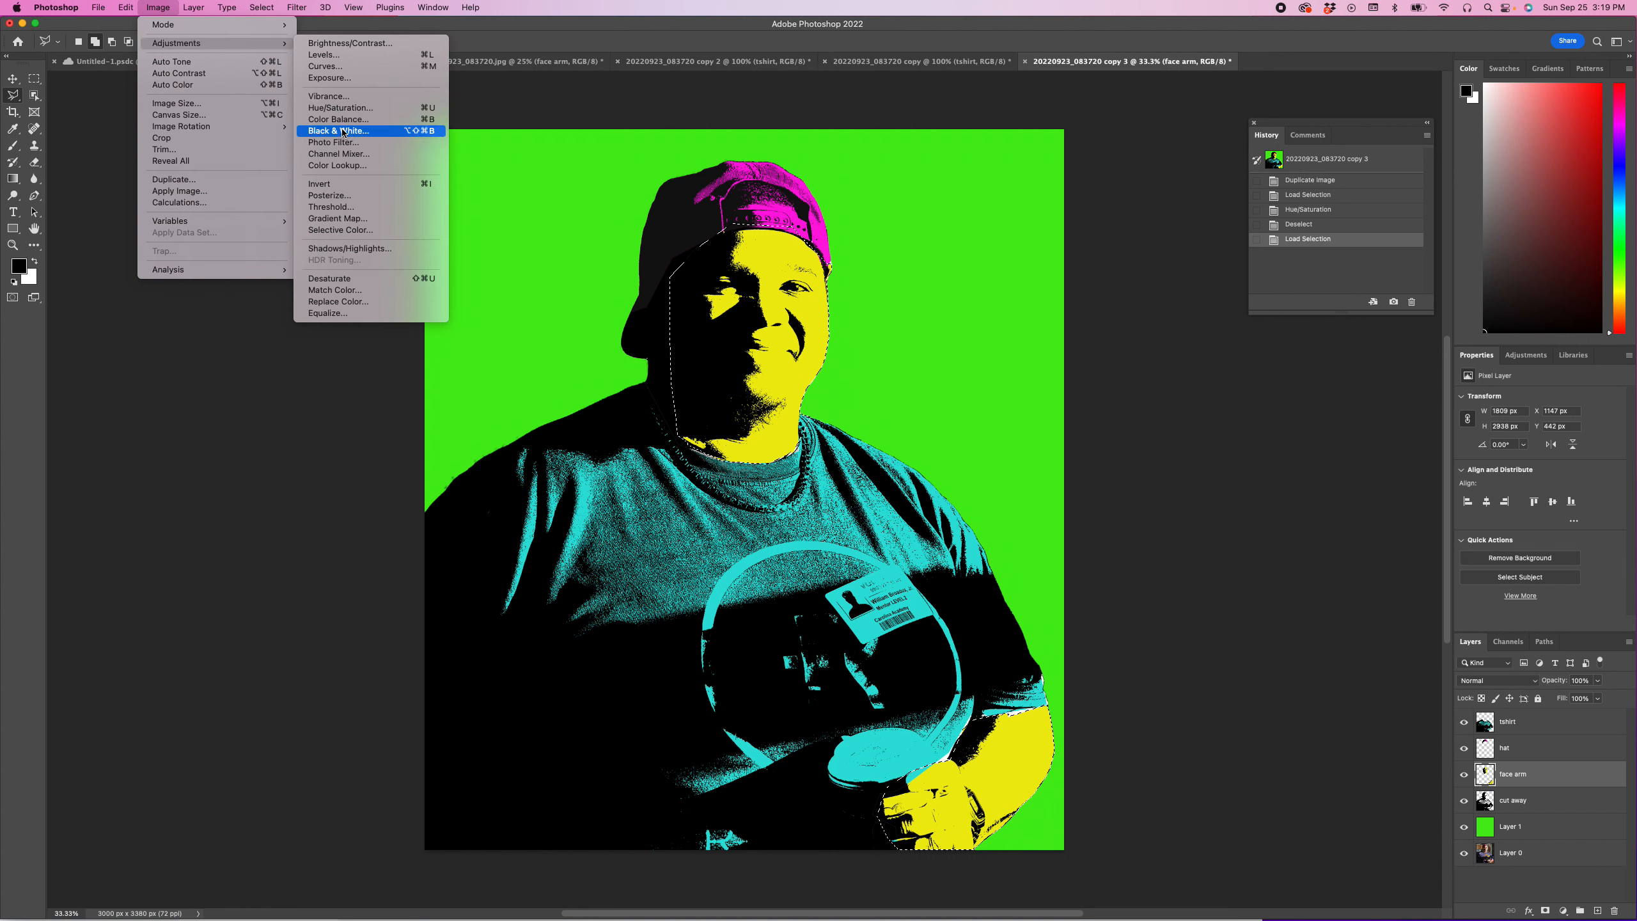
left_click(340, 107)
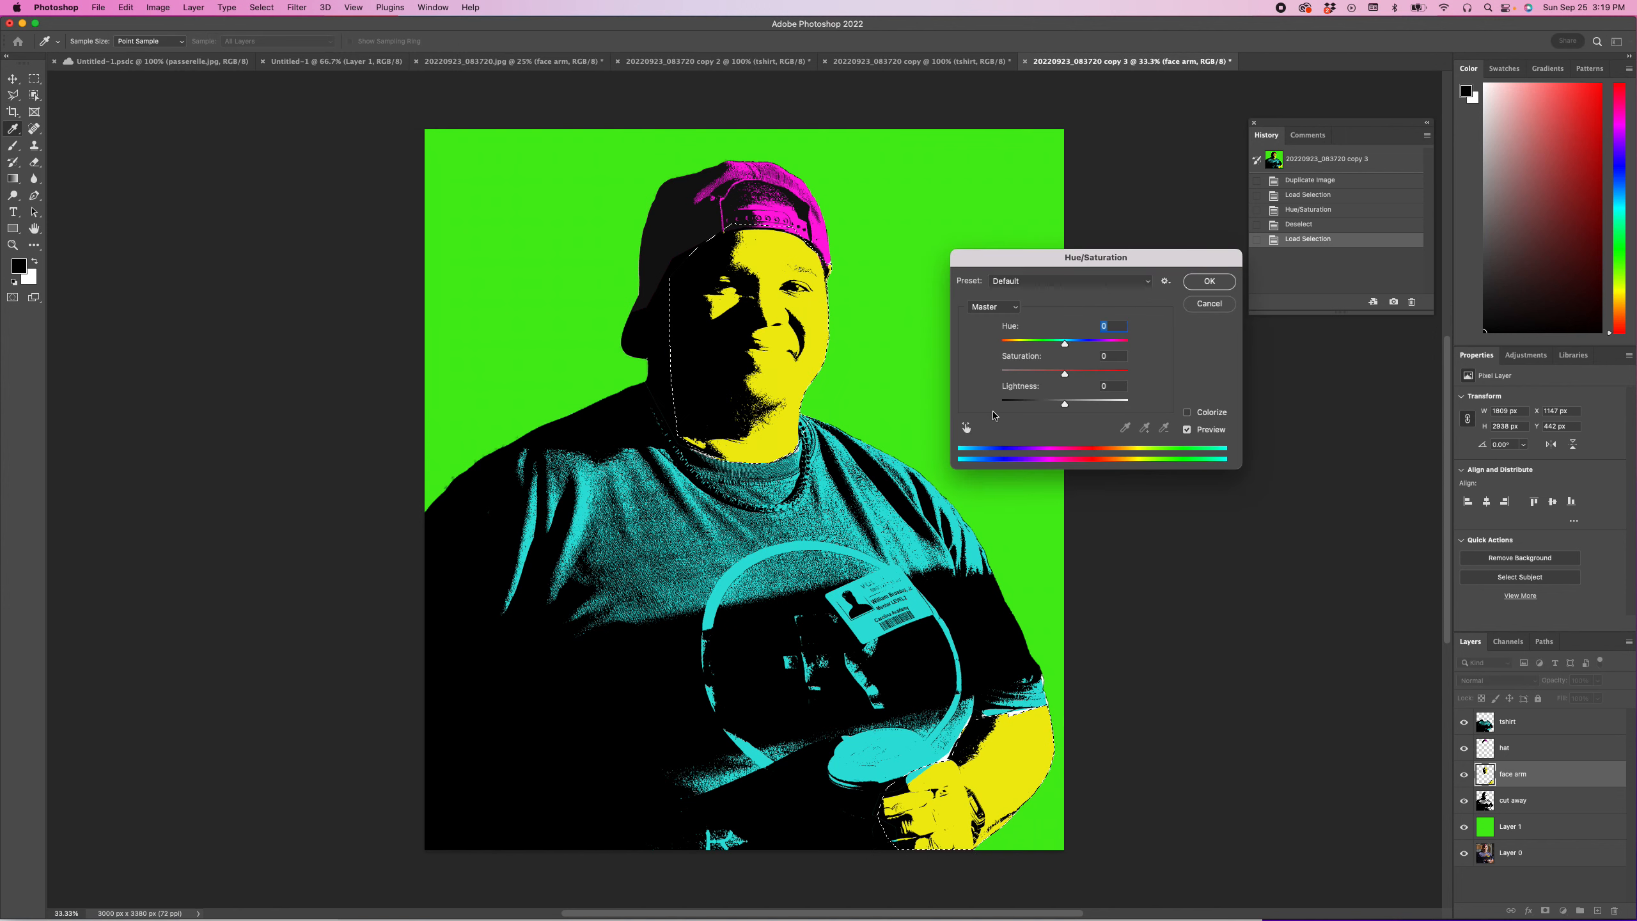
mouse_move(1069, 348)
left_mouse_down()
mouse_move(1021, 345)
mouse_move(1047, 348)
left_mouse_up()
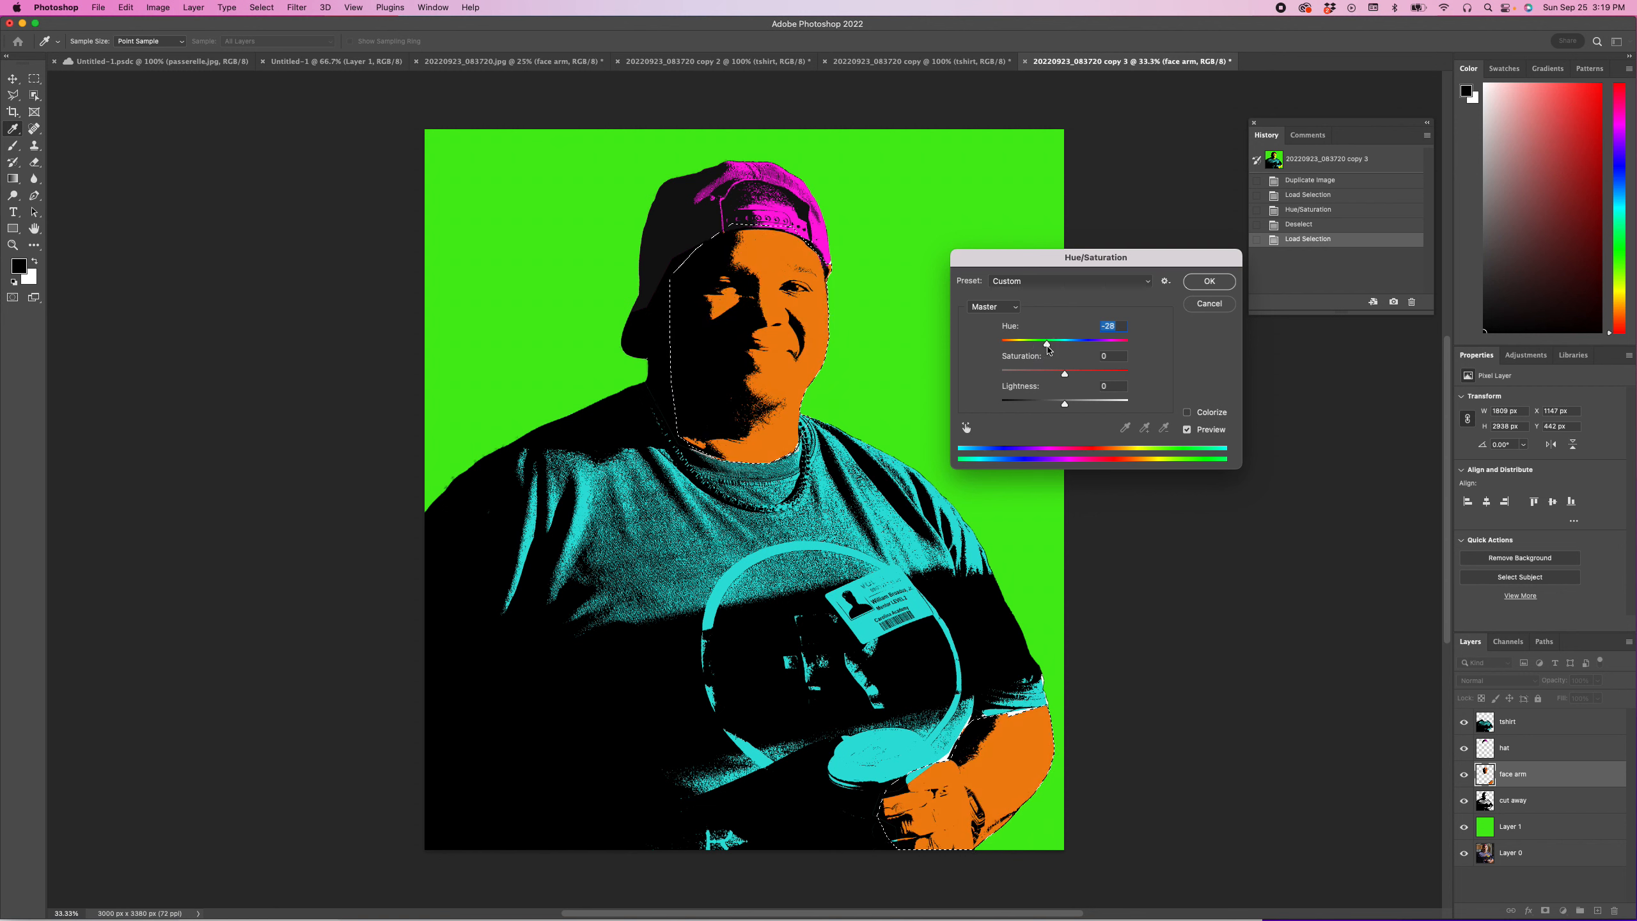
left_click(1192, 284)
key("l")
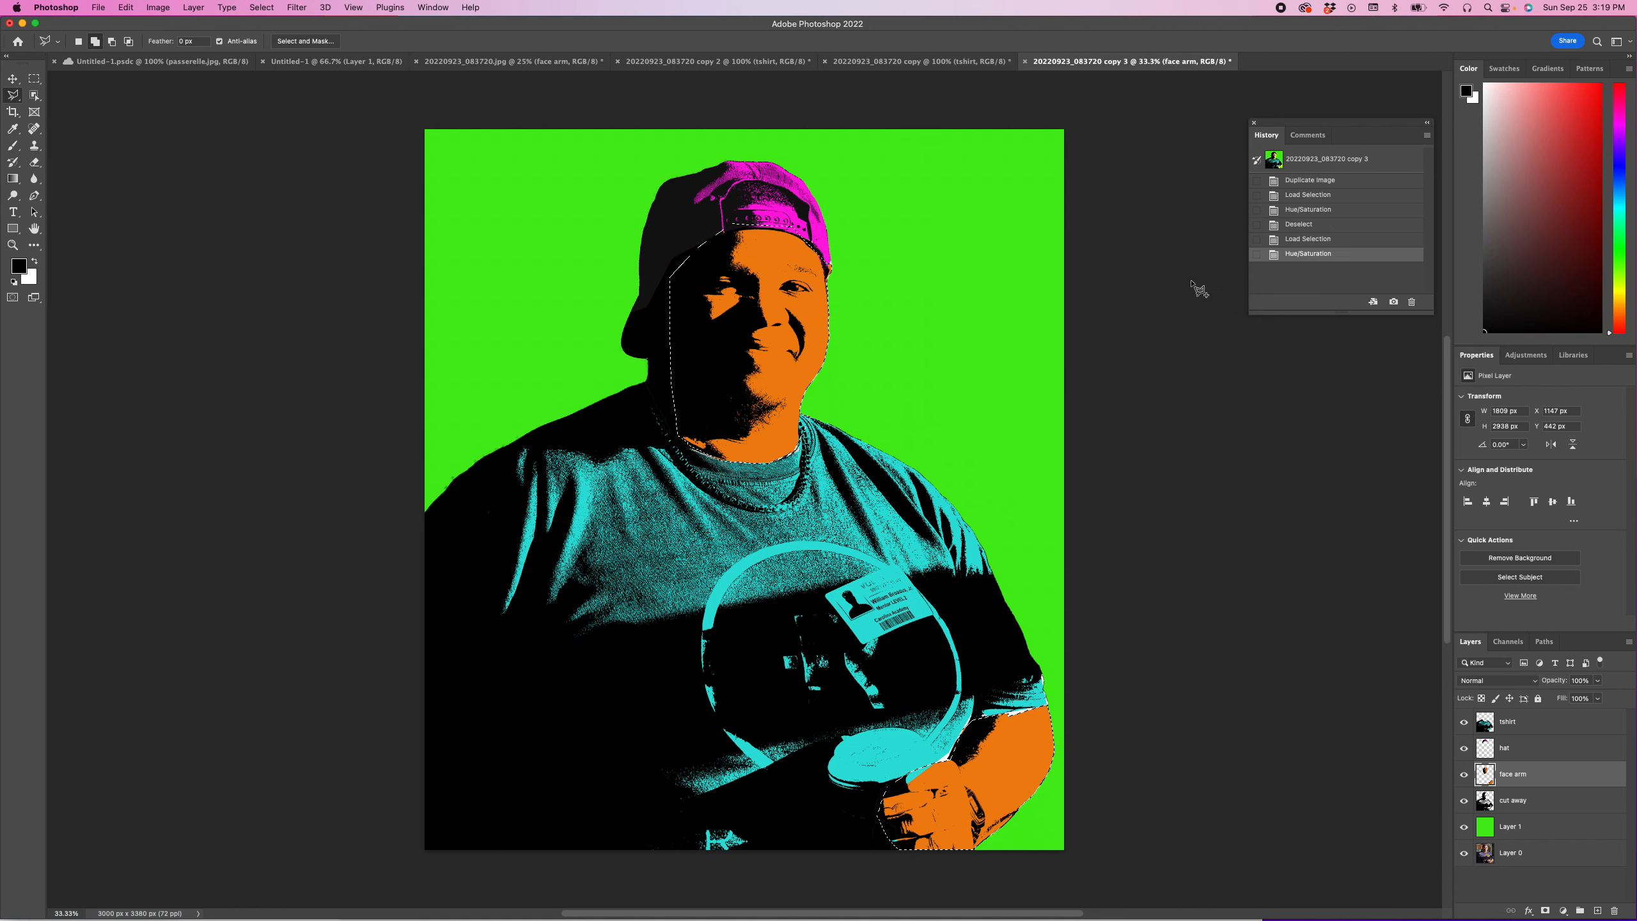
key("super+d")
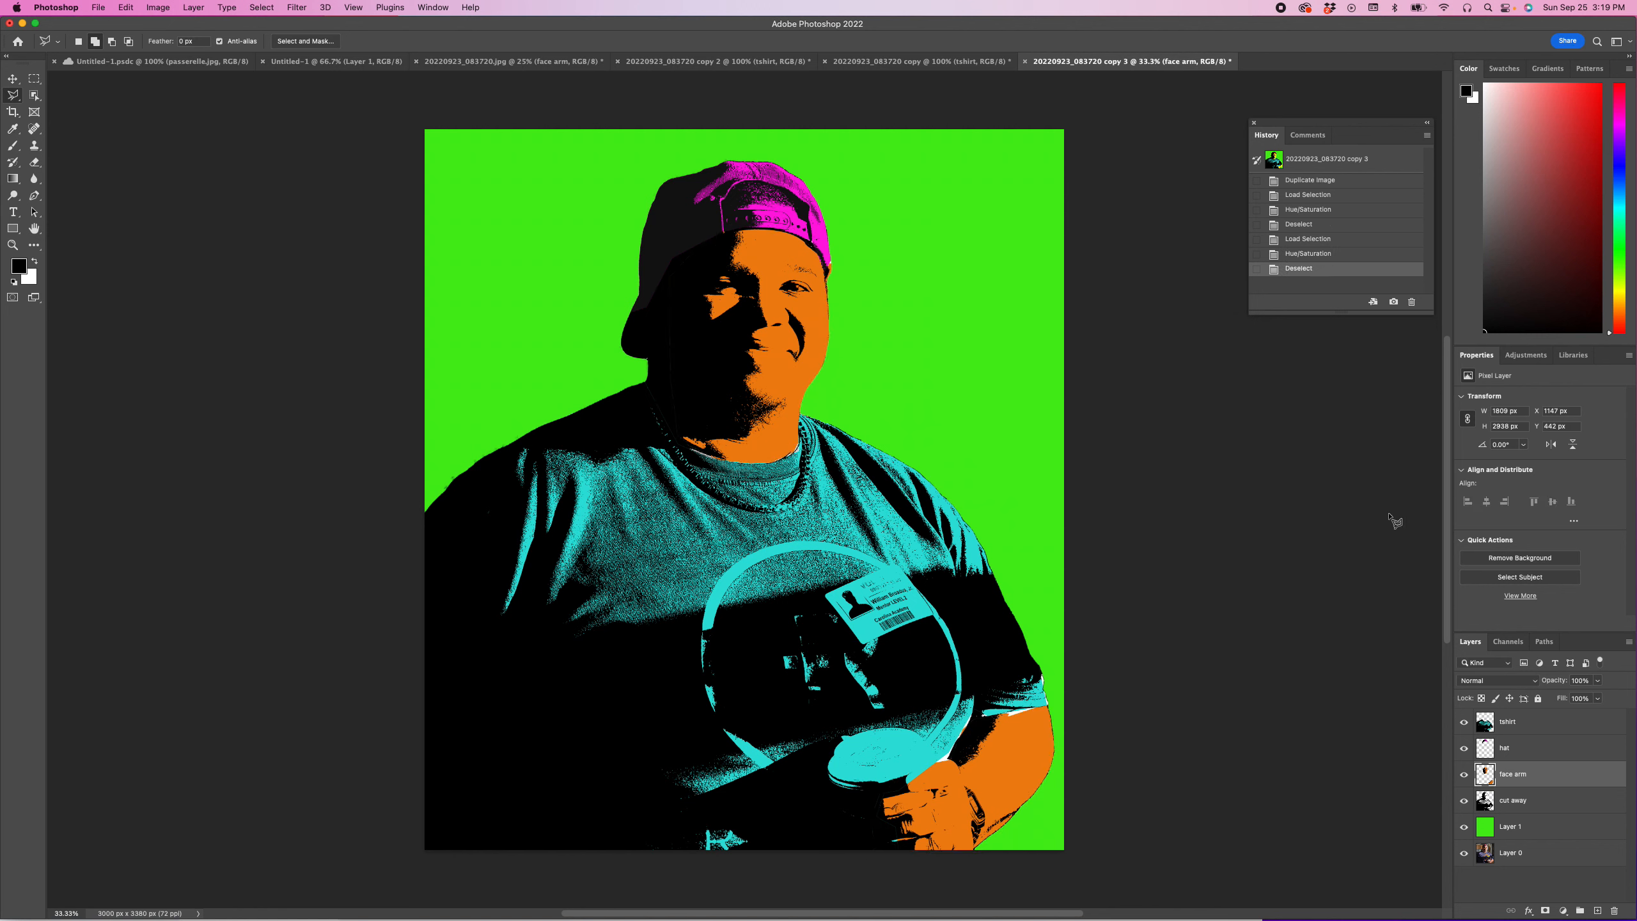
Step: Recolor the tshirt layer magenta with Hue/Saturation, using hue +138 and saturation +3
left_click(1505, 723)
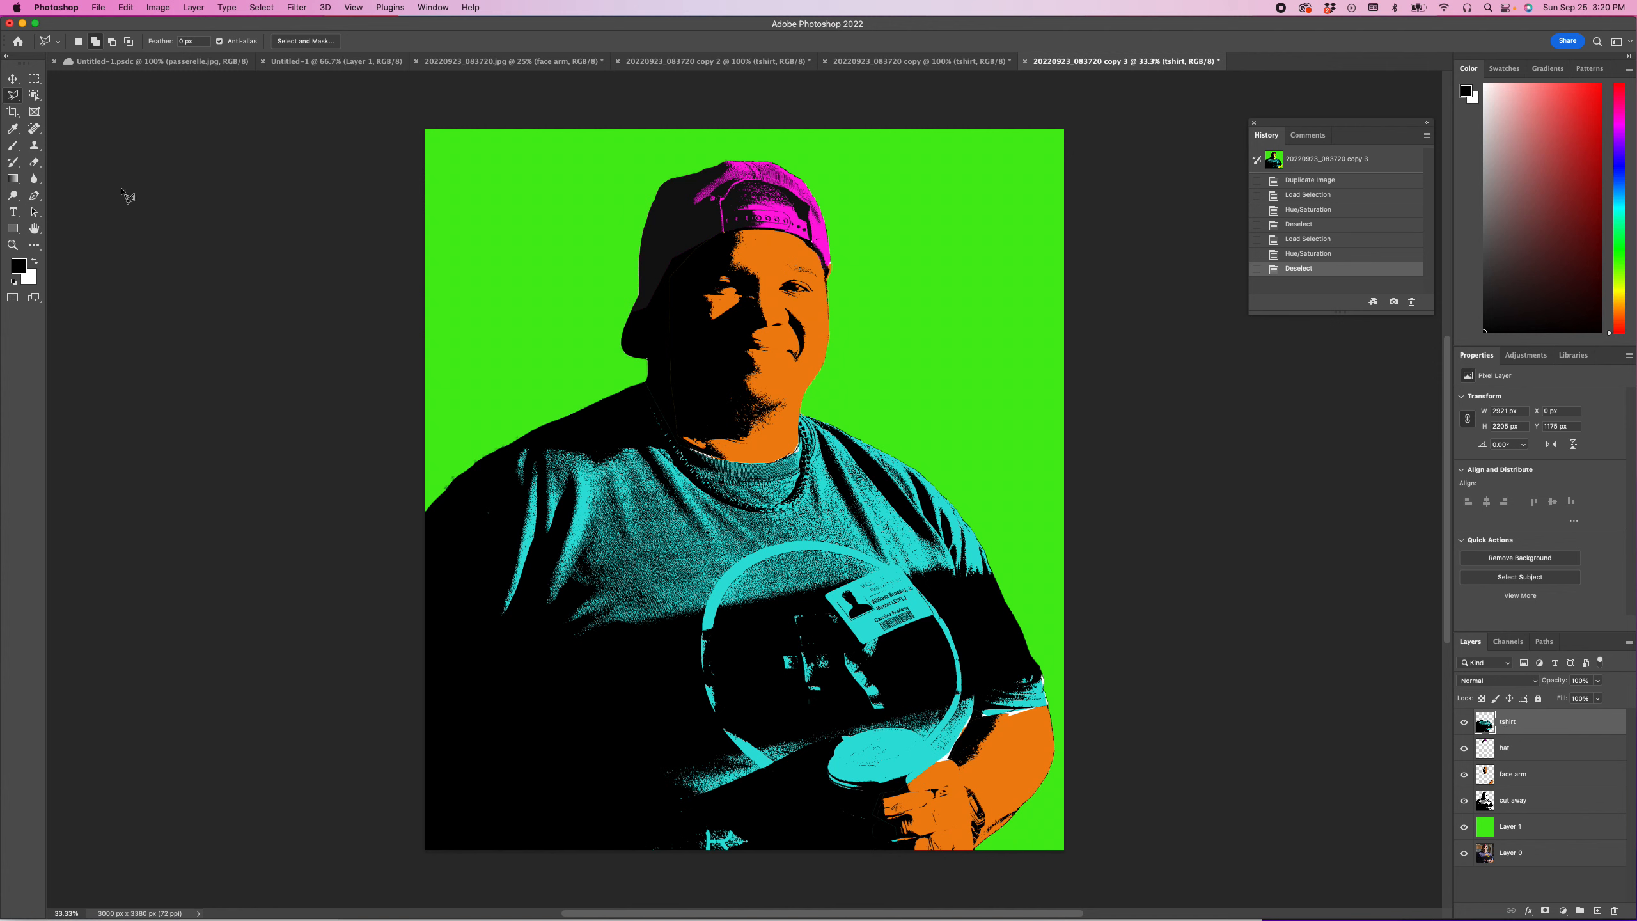
left_click(158, 7)
mouse_move(161, 24)
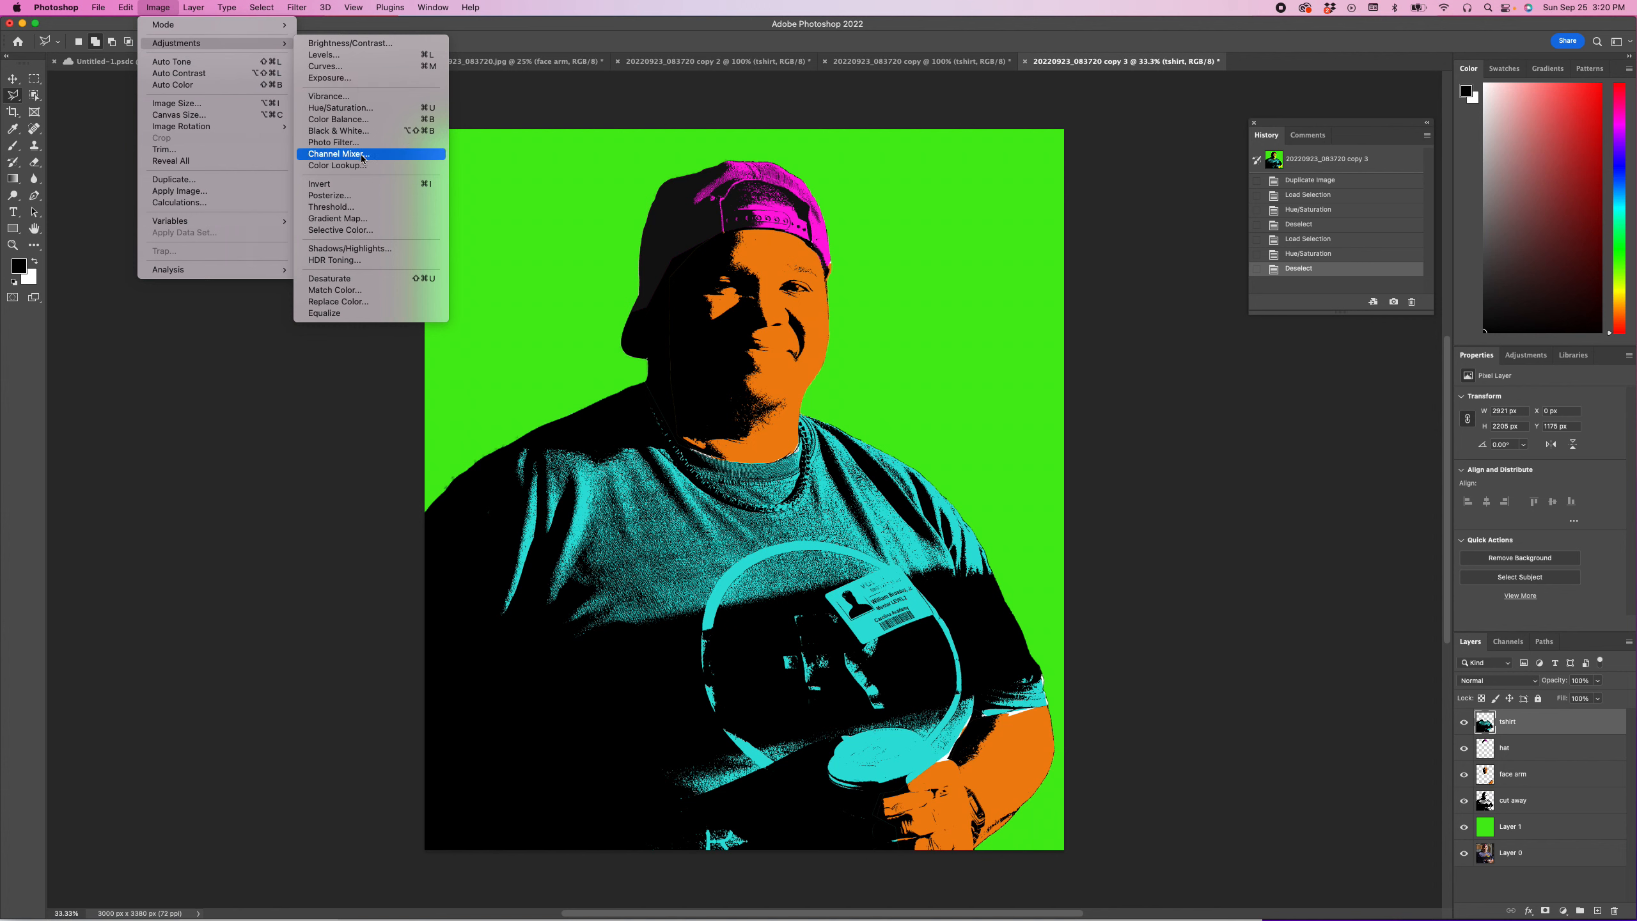
left_click(368, 109)
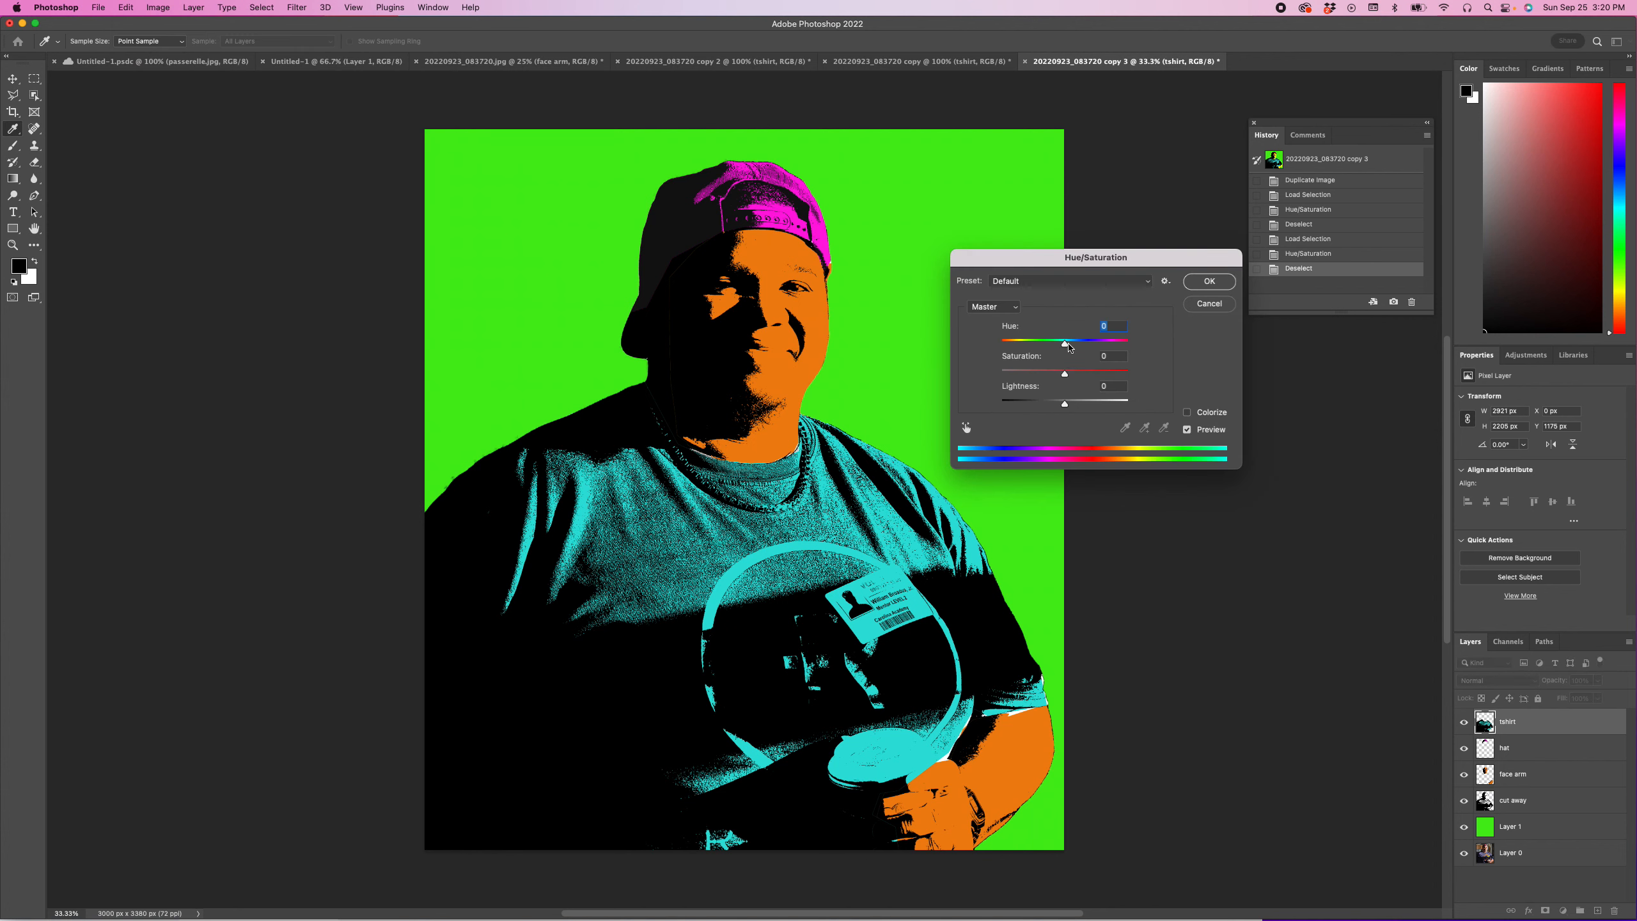
left_click_drag(1067, 347, 1119, 354)
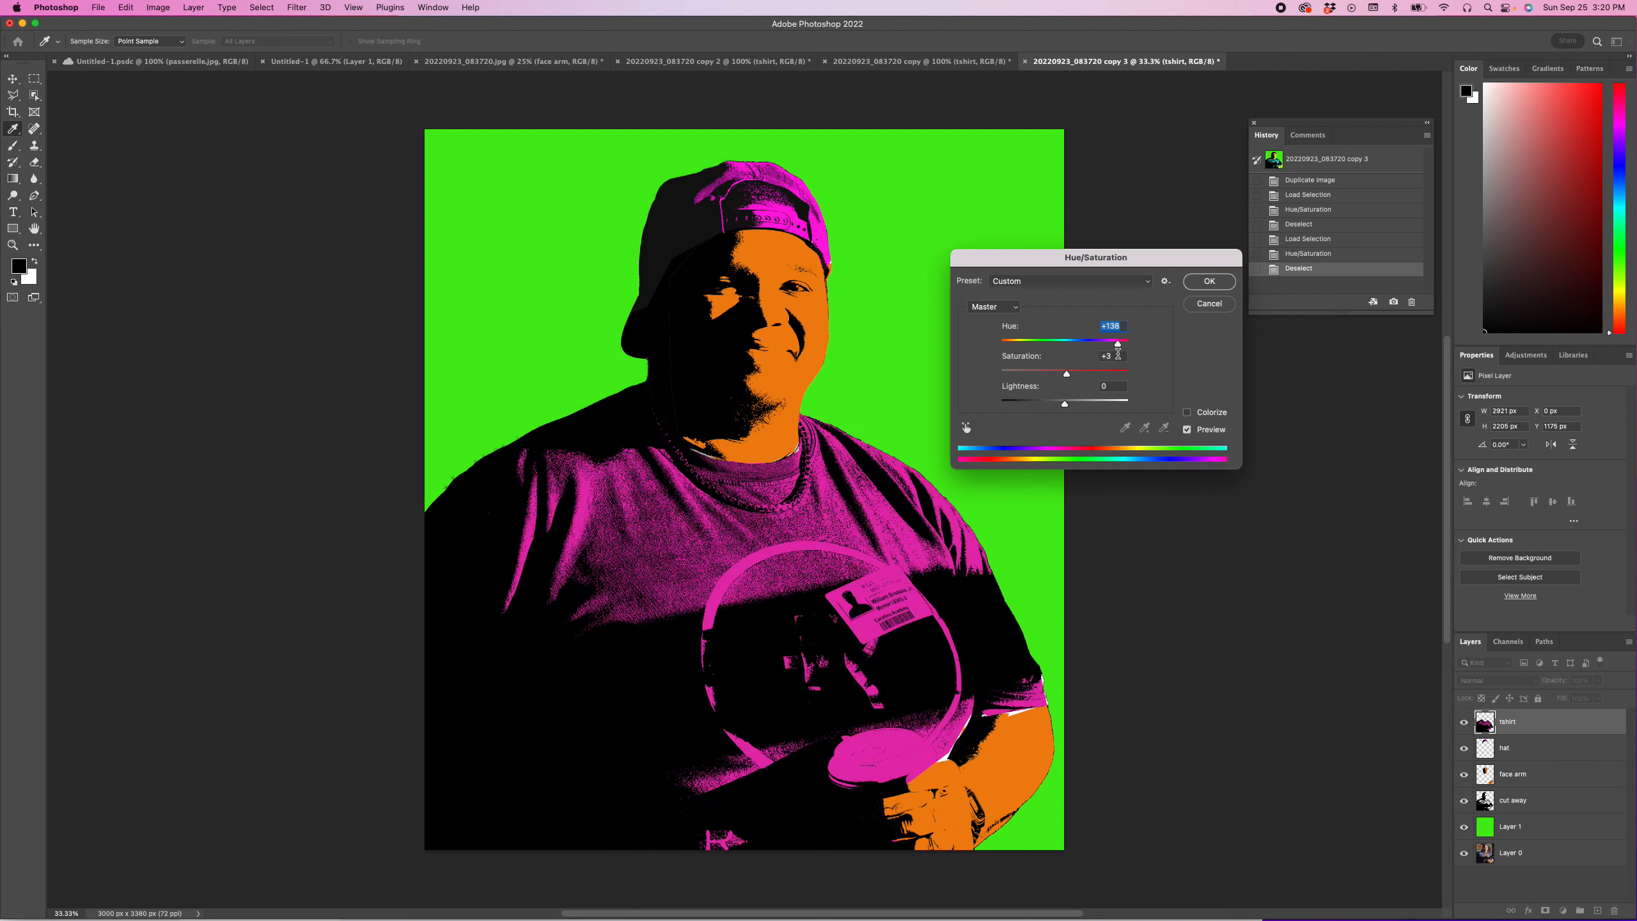
left_click(1210, 282)
key("l")
Step: Float the recolored portrait copy in its own window at 25% beside the earlier version, and close the History panel covering it
left_click_drag(1057, 61, 1078, 120)
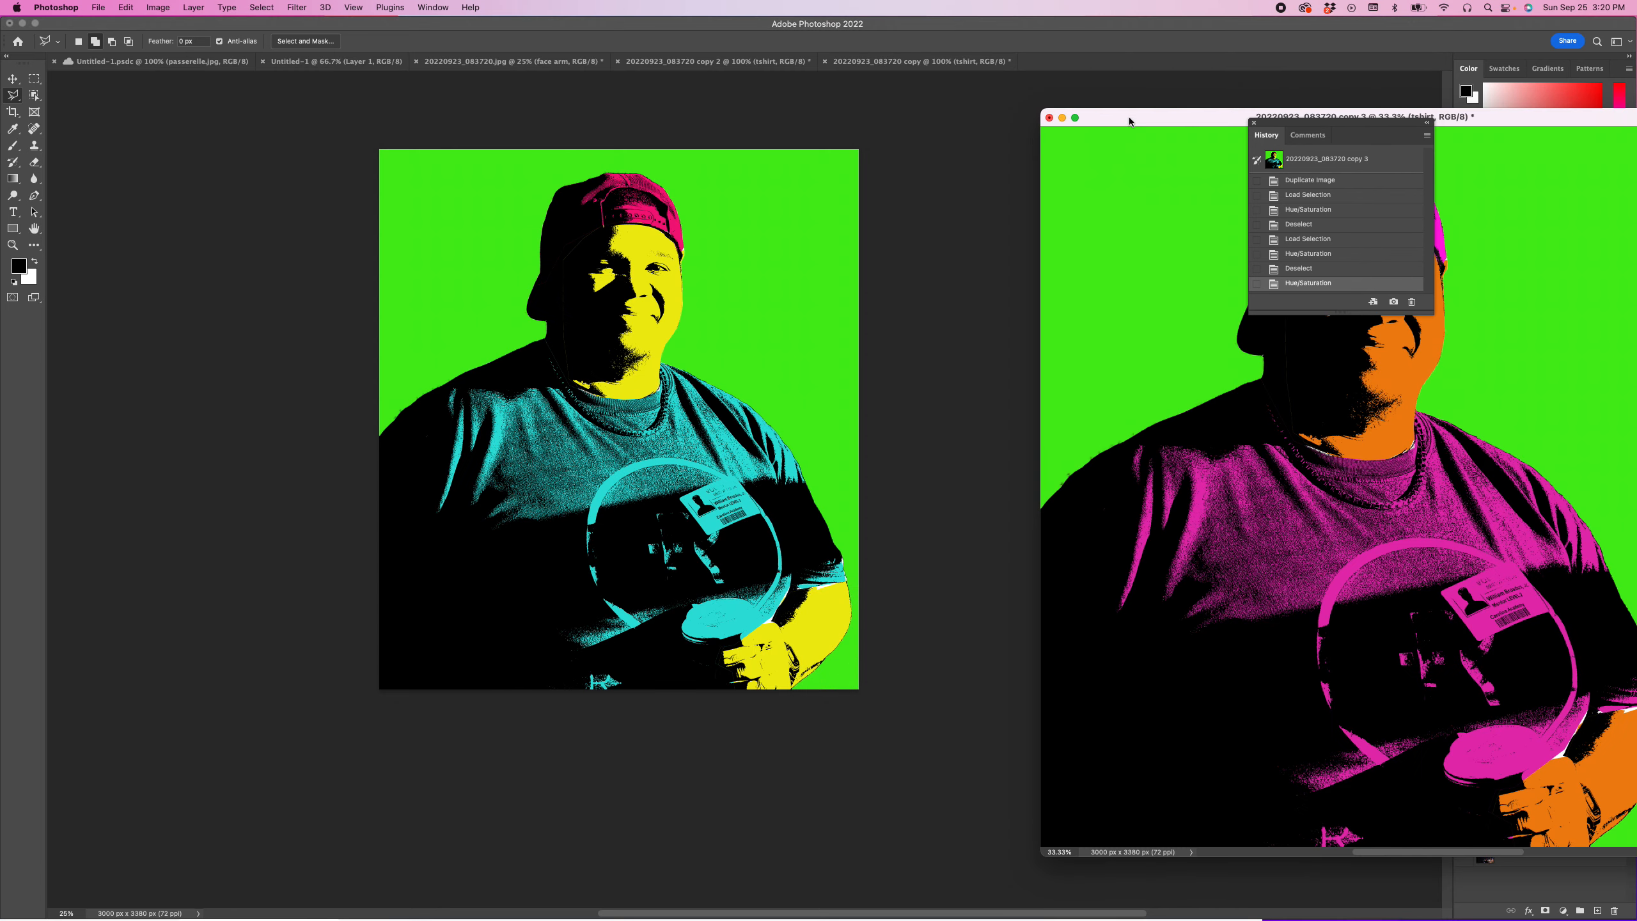
left_click_drag(1308, 135, 1525, 122)
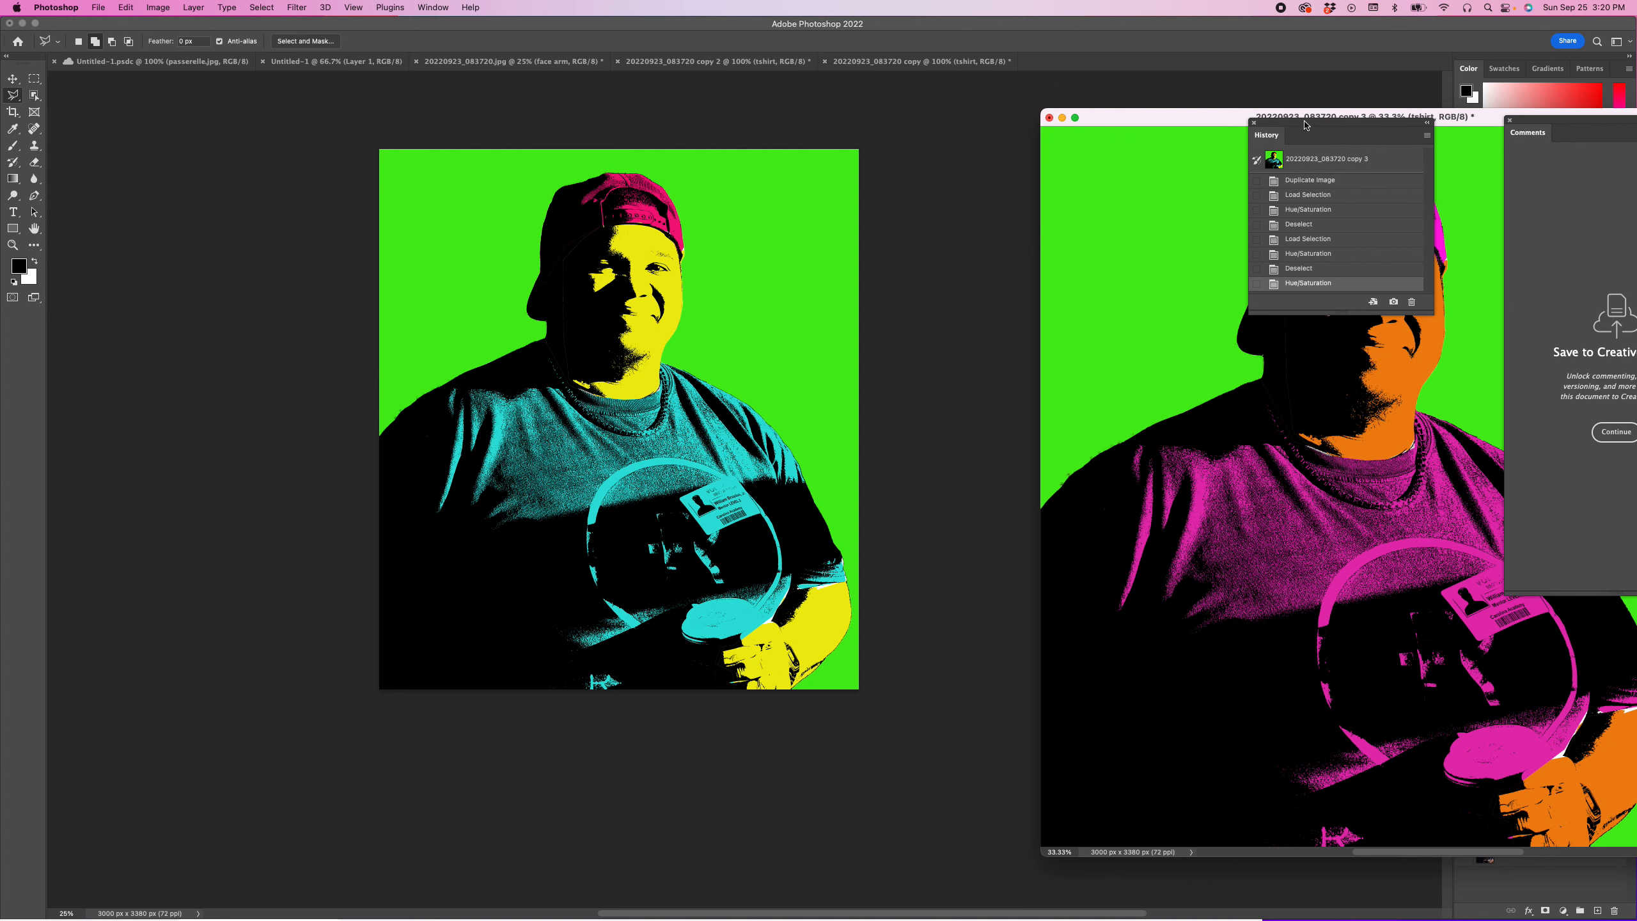
left_click(1254, 123)
left_click_drag(1271, 119, 1142, 98)
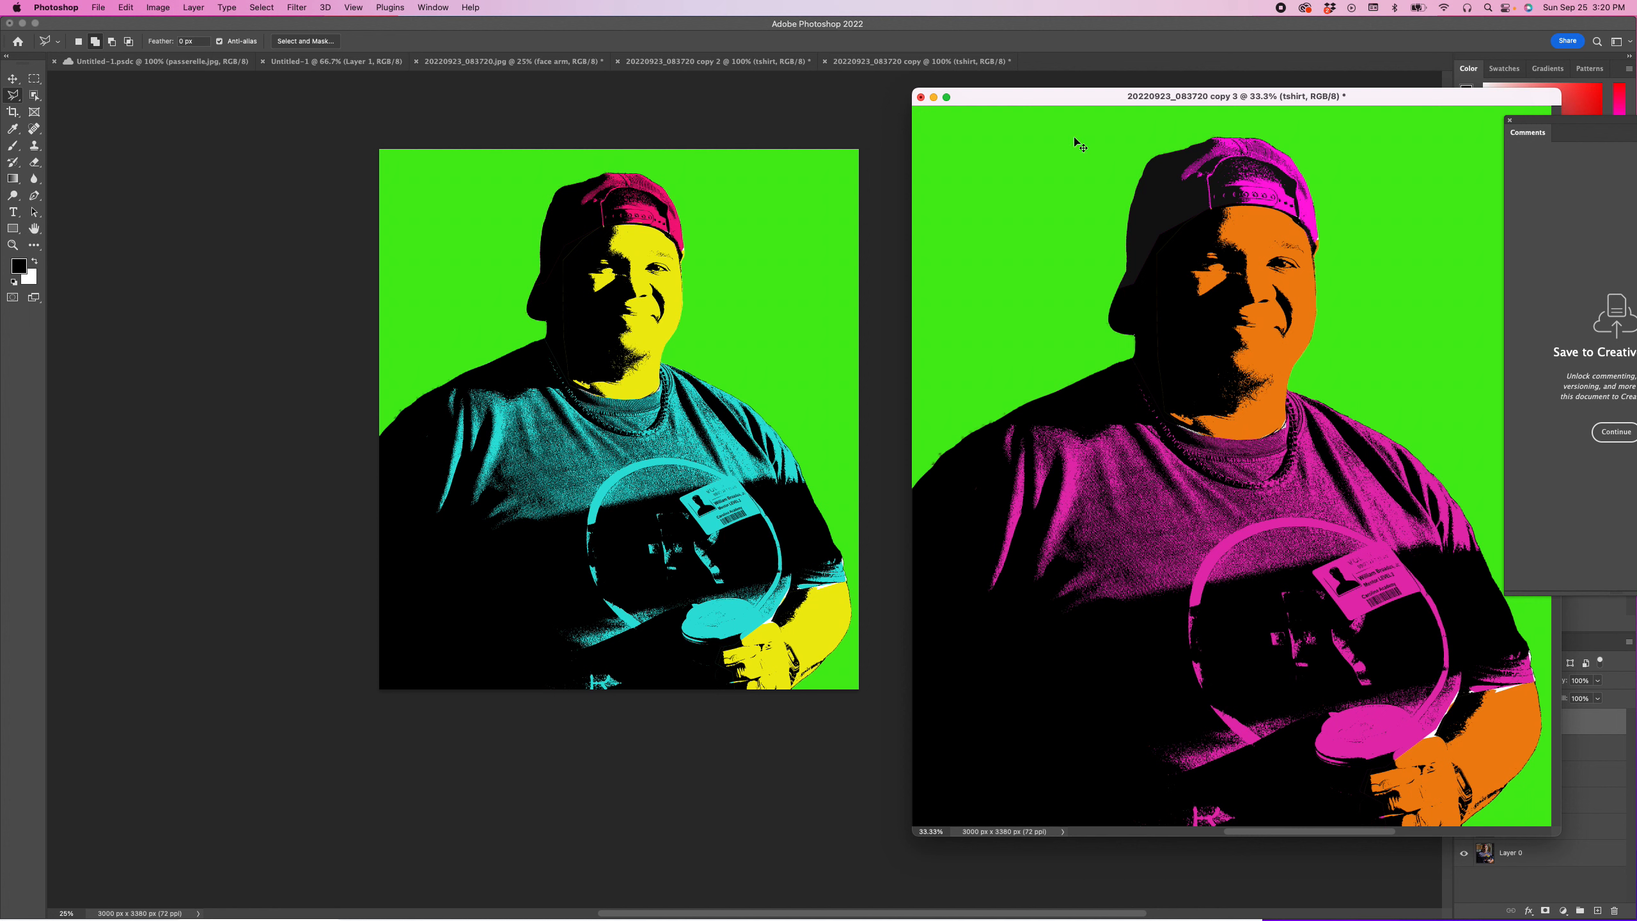
key("super+minus")
left_click_drag(1129, 97, 1083, 155)
Step: Turn the green background on Layer 1 blue with a Hue/Saturation hue of +121
left_click(1534, 826)
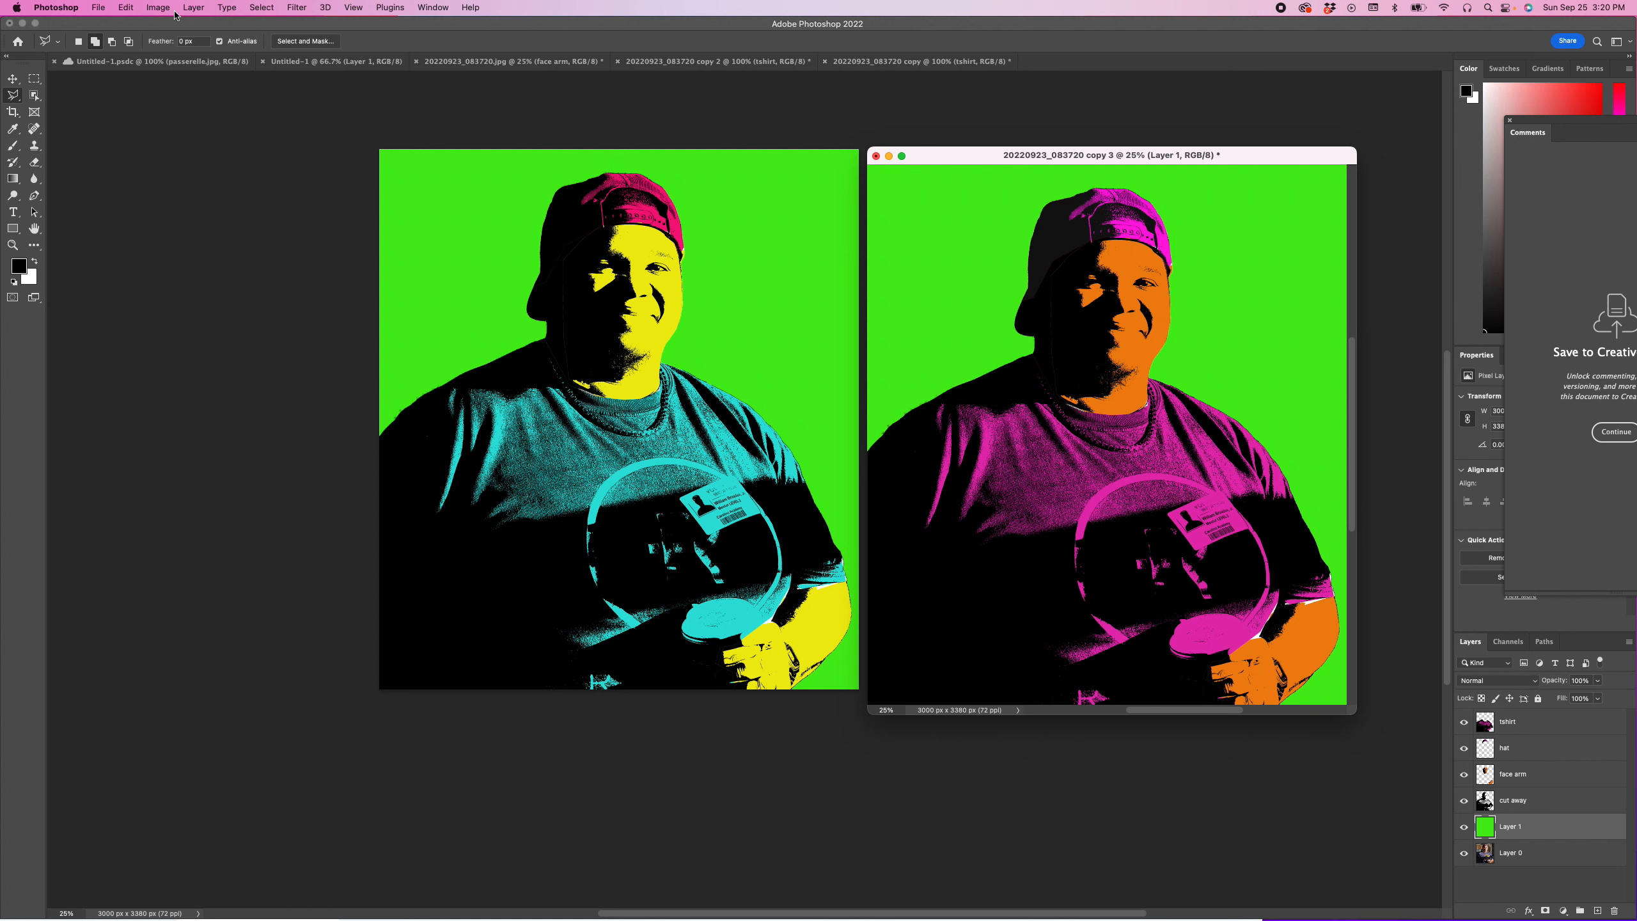
left_click(155, 8)
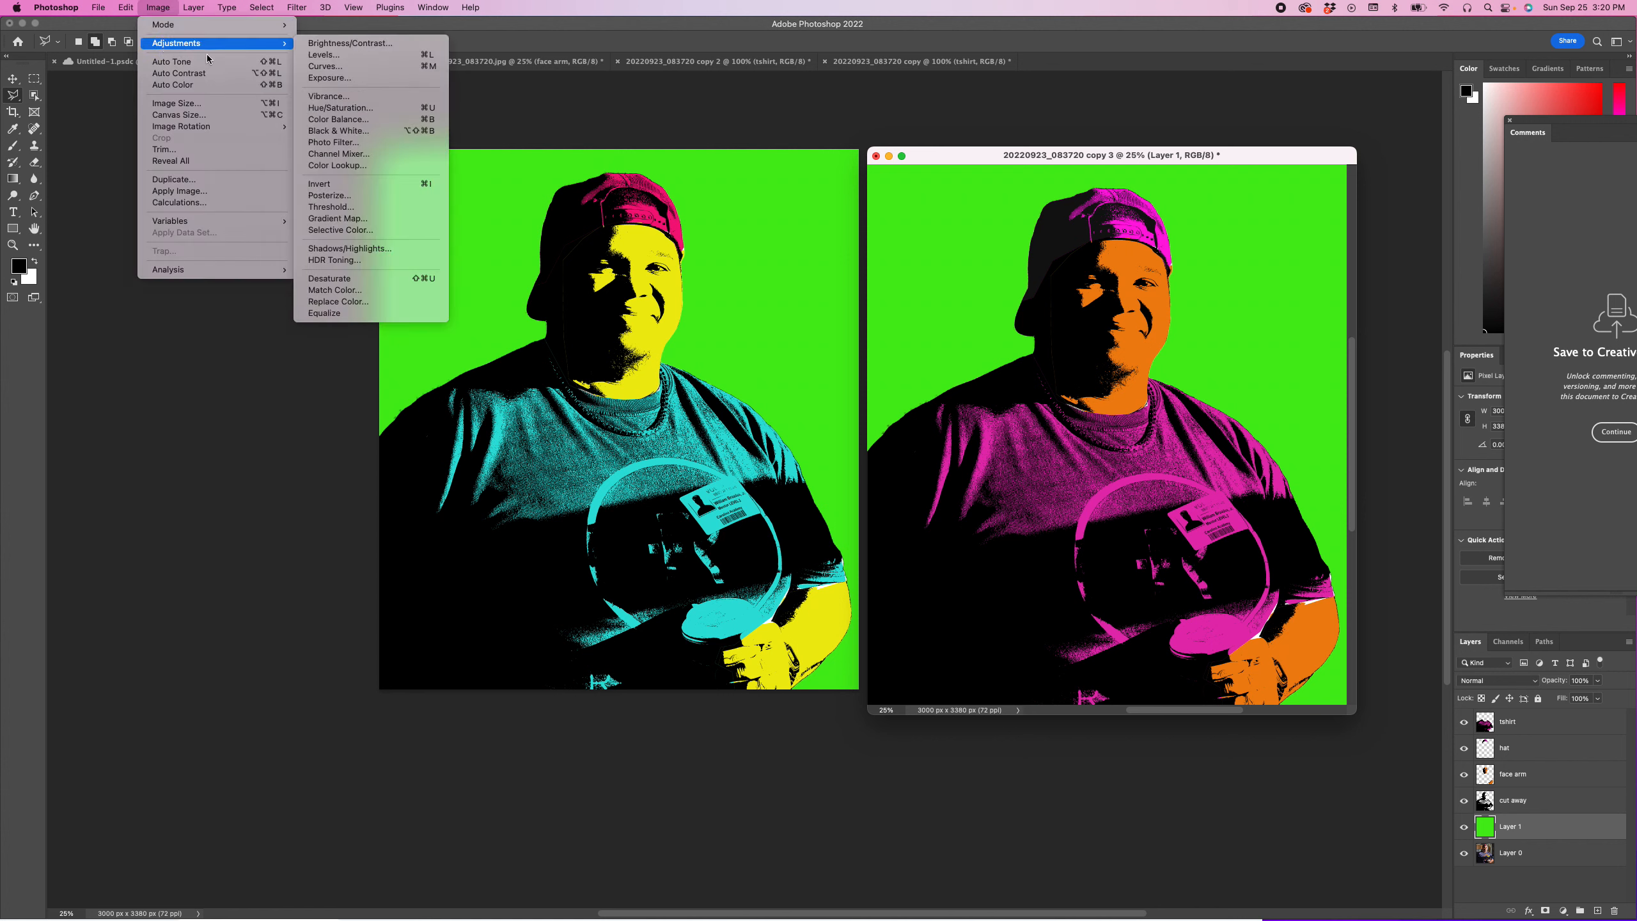
left_click(346, 113)
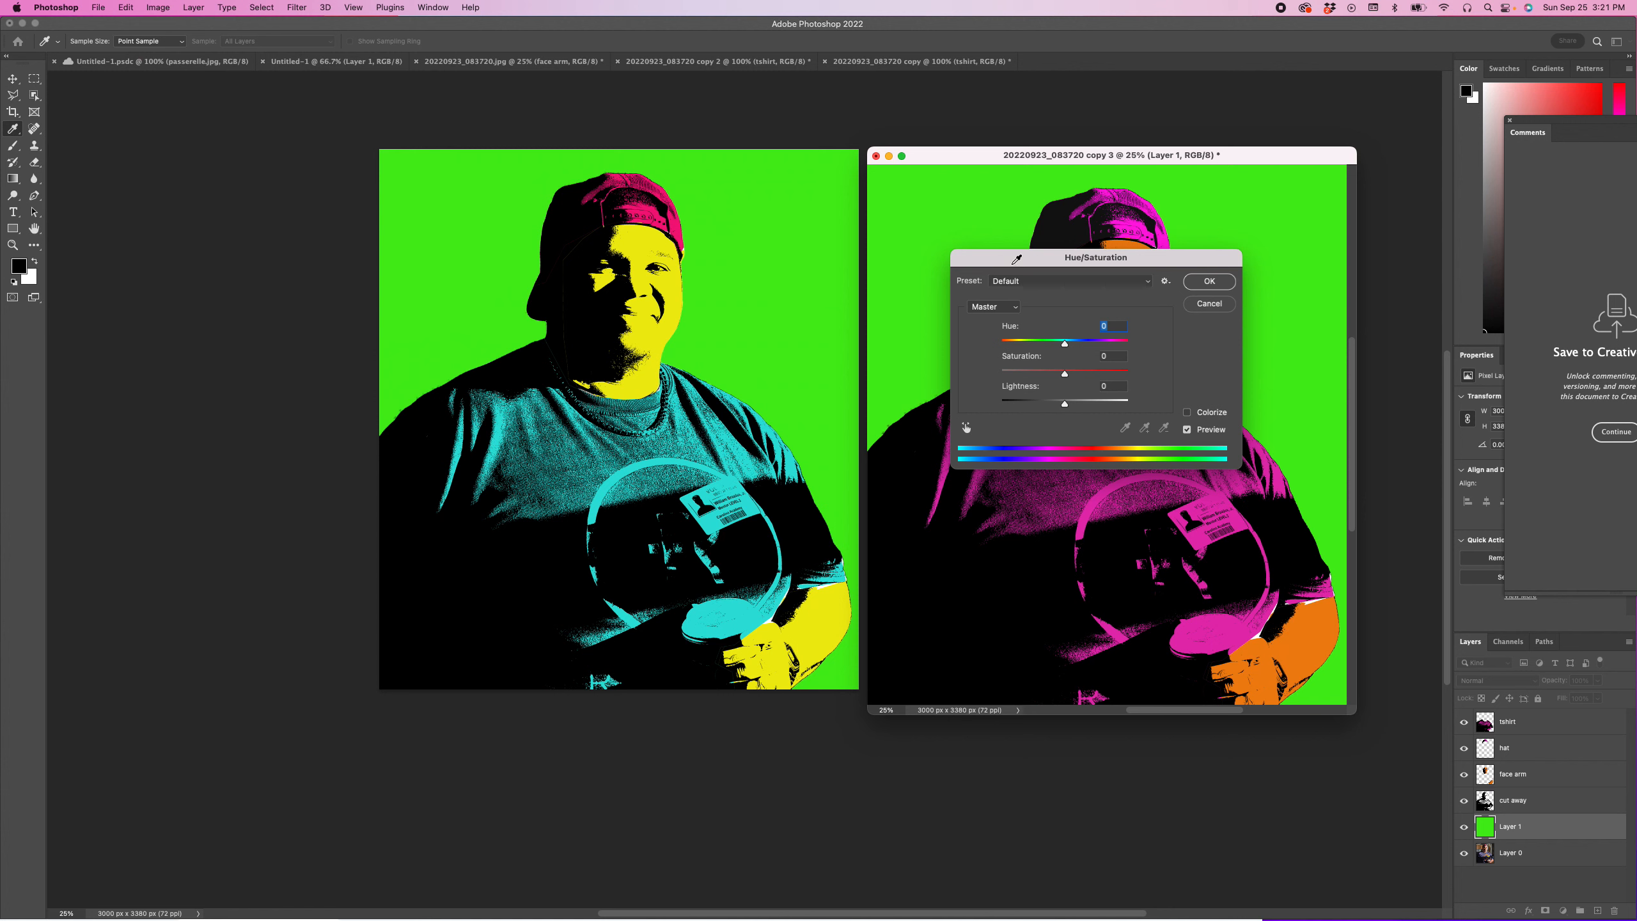
left_click_drag(1067, 344, 1115, 347)
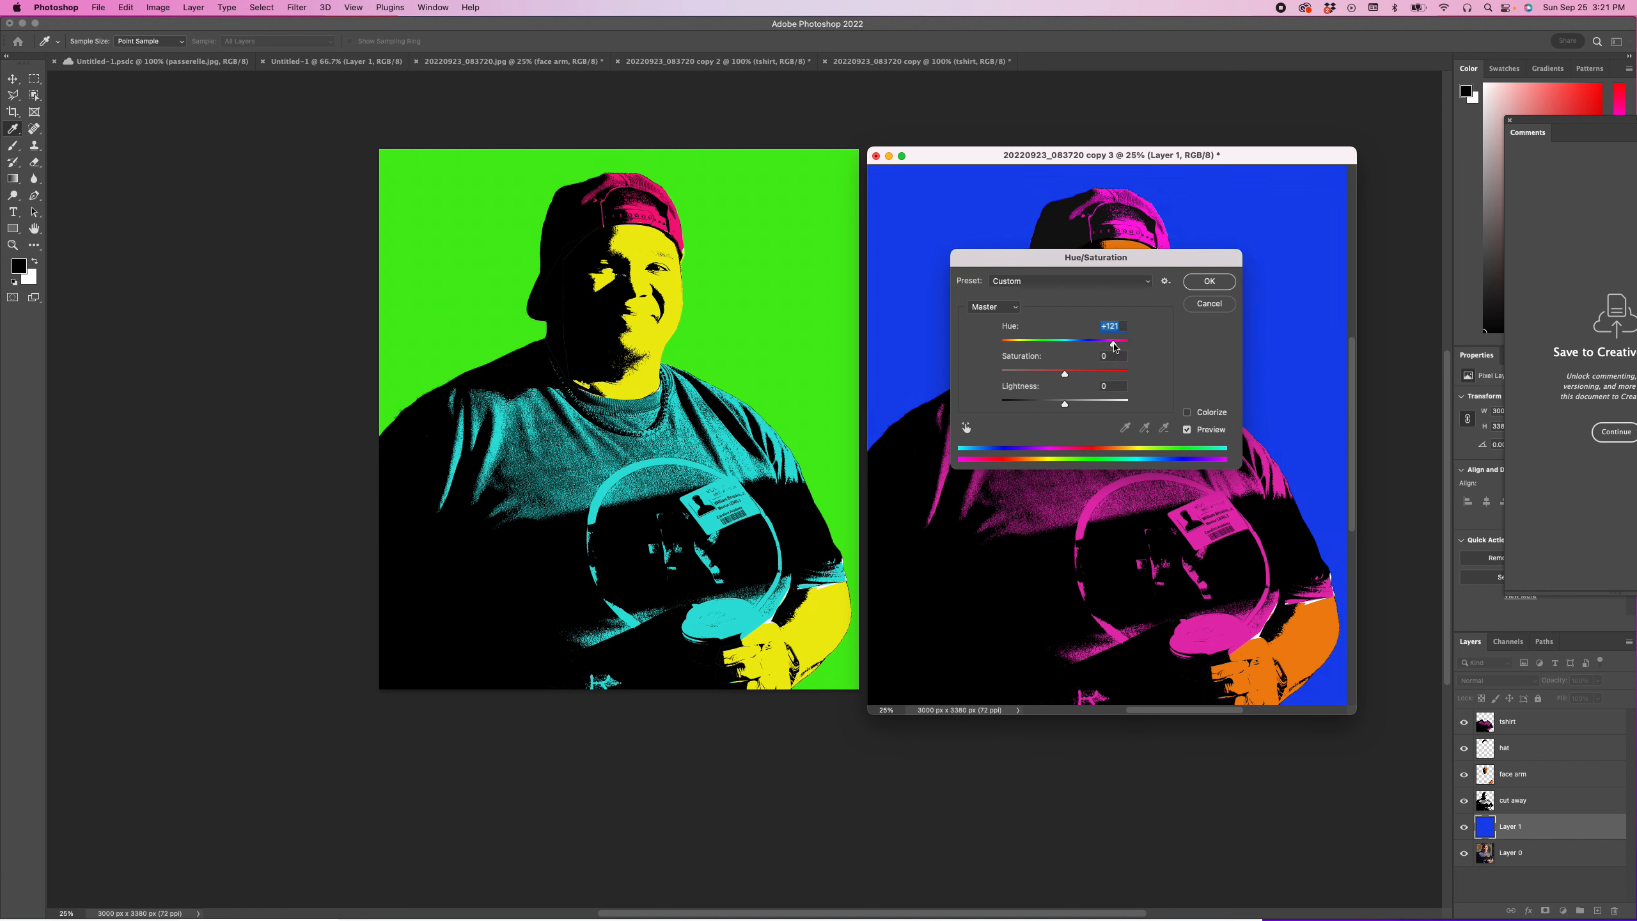
left_click(1210, 282)
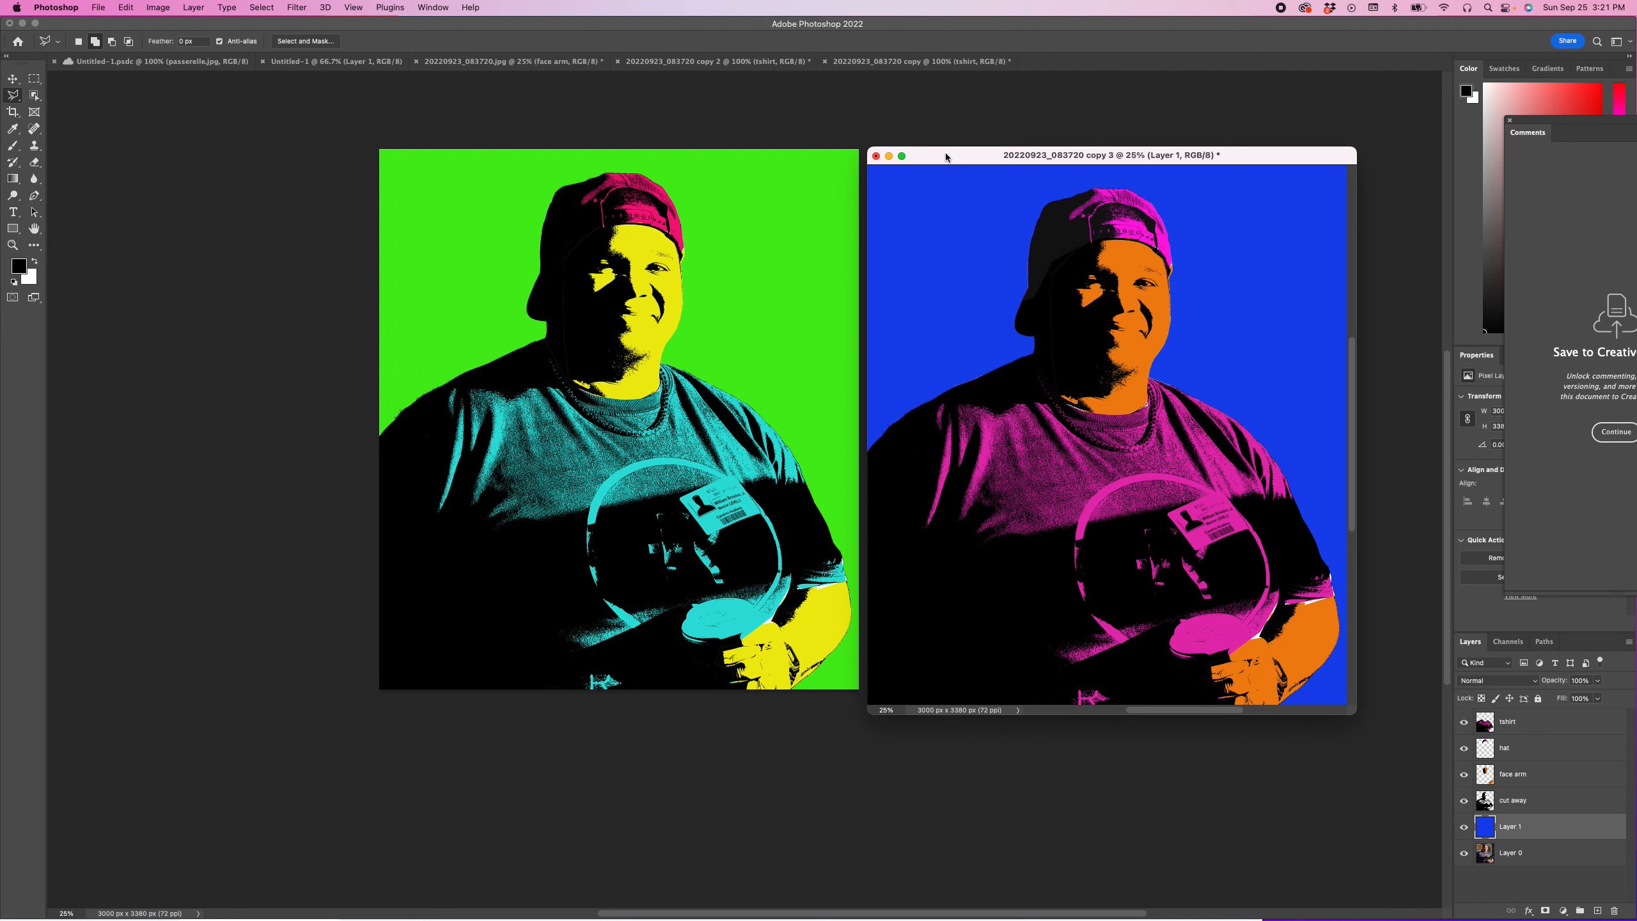
Step: Start saving the blue-background portrait under a new name on the computer, and stop the cloud comparison from showing again
left_click(97, 6)
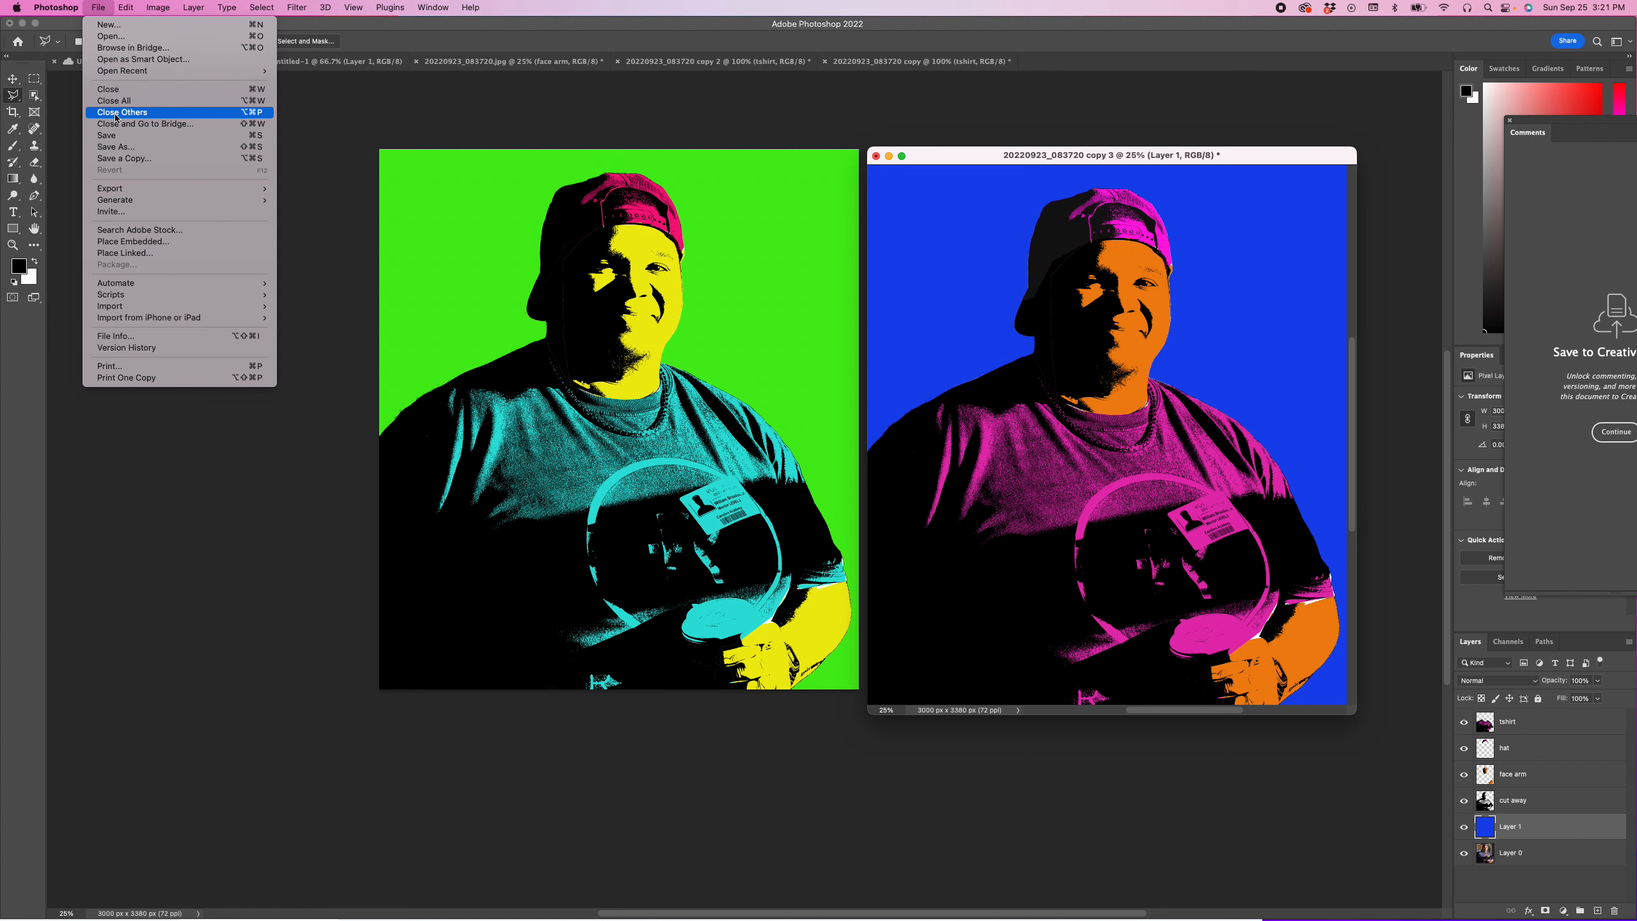
left_click(116, 147)
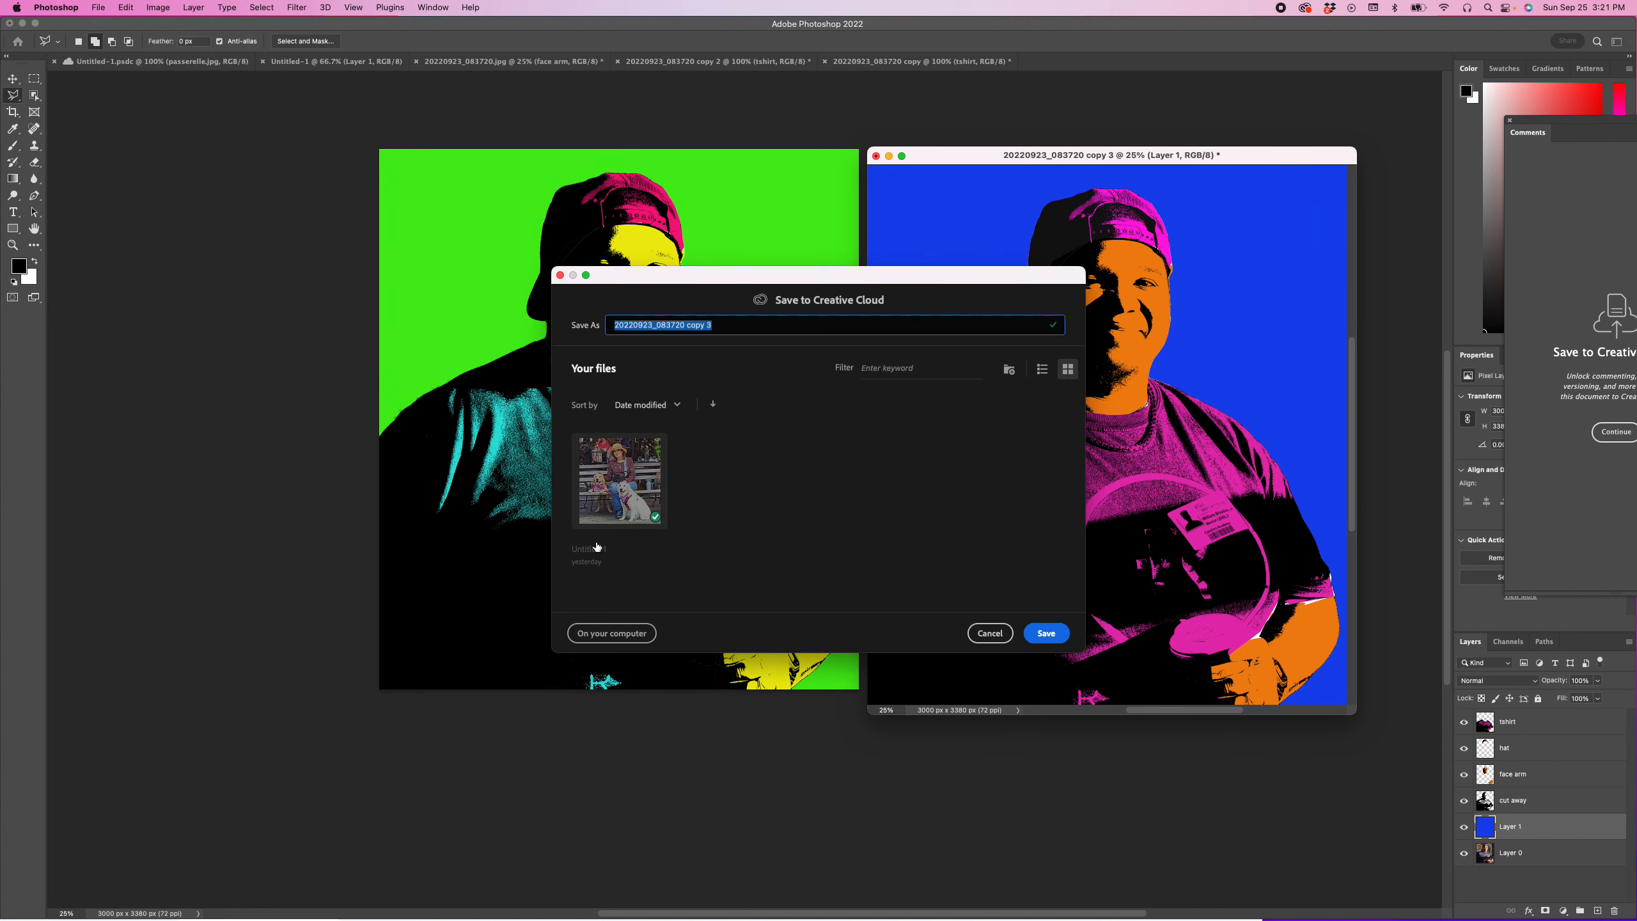
left_click(609, 633)
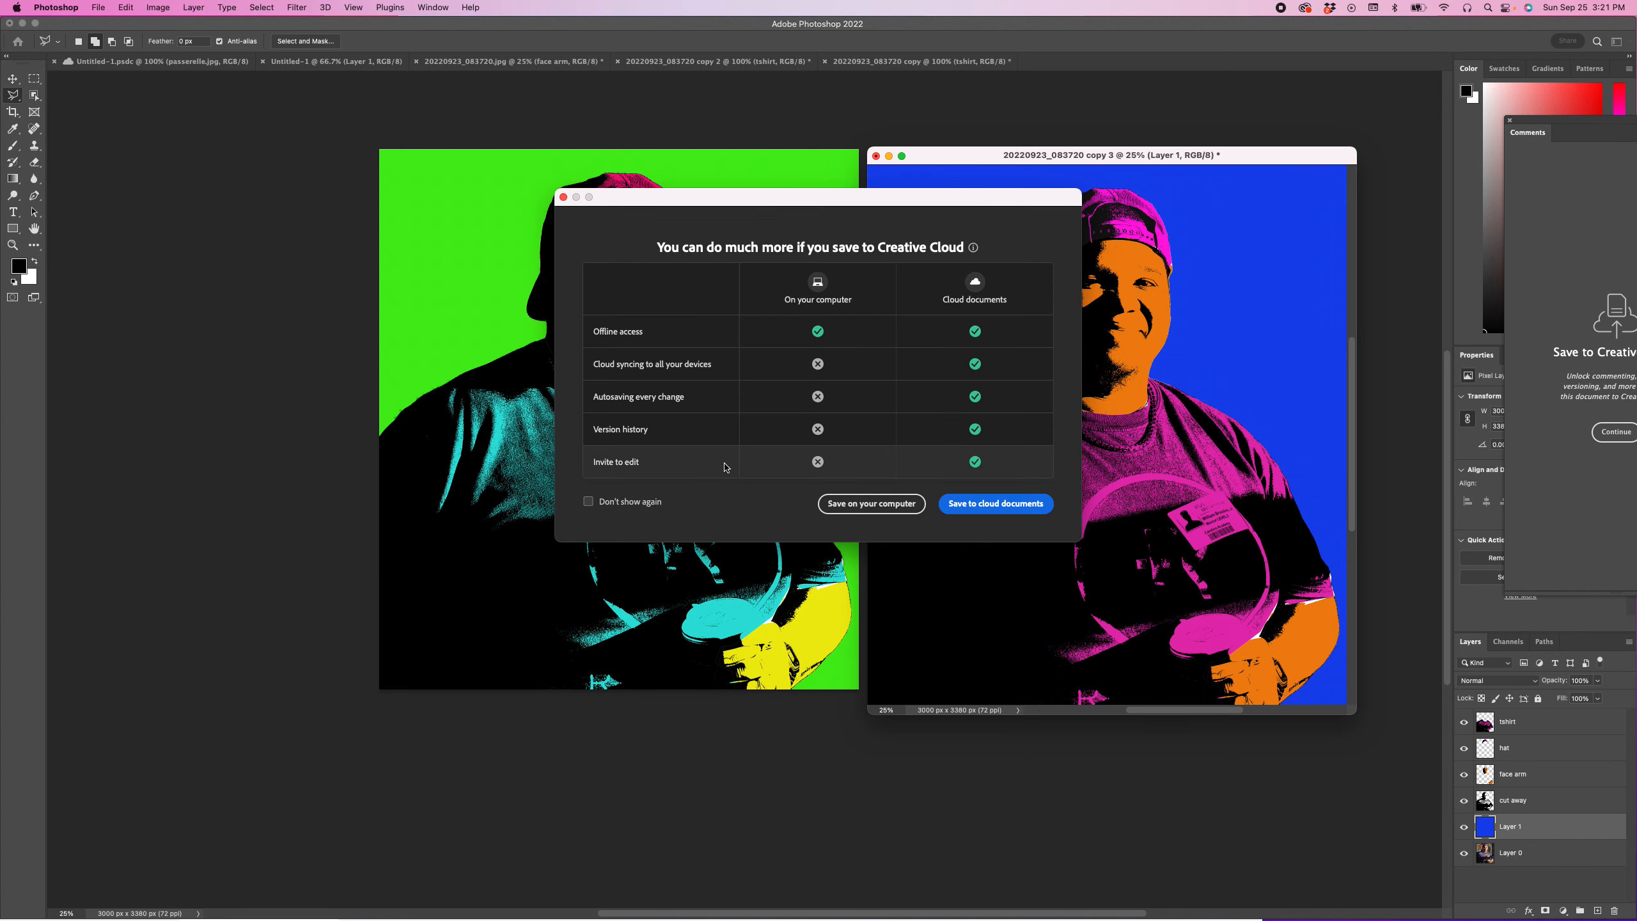
left_click(587, 502)
left_click(865, 504)
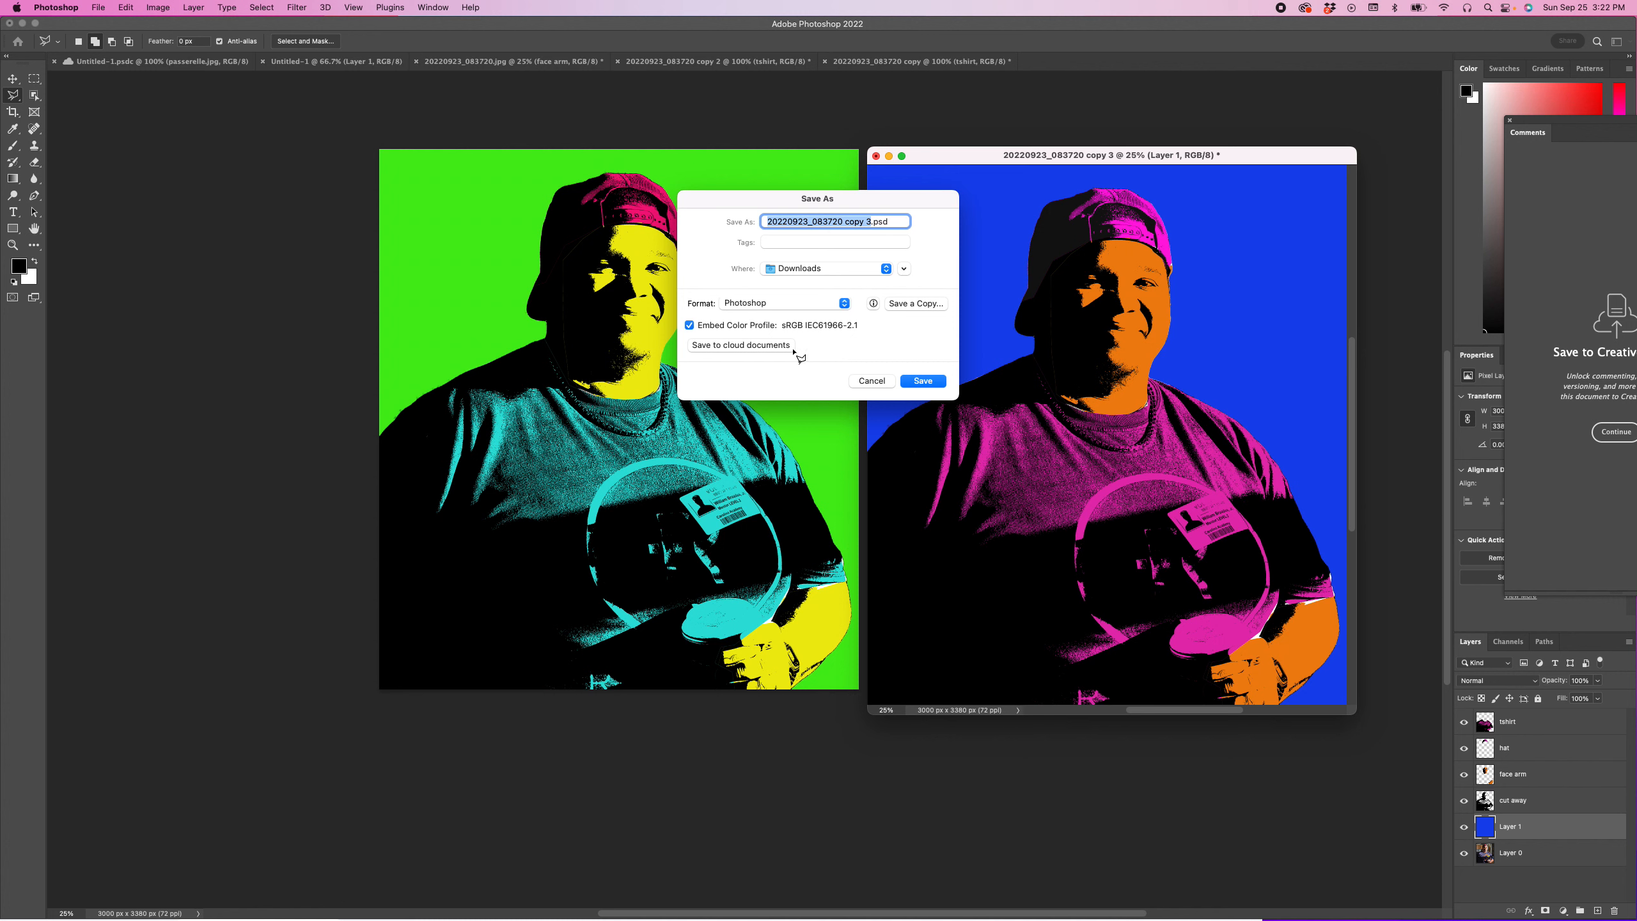
Step: Save the portrait in Downloads as portait Pop Art 1 .psd in Photoshop format with Maximize Compatibility on
left_click(872, 222)
left_click_drag(872, 221, 851, 208)
type("portait Pop Art 1")
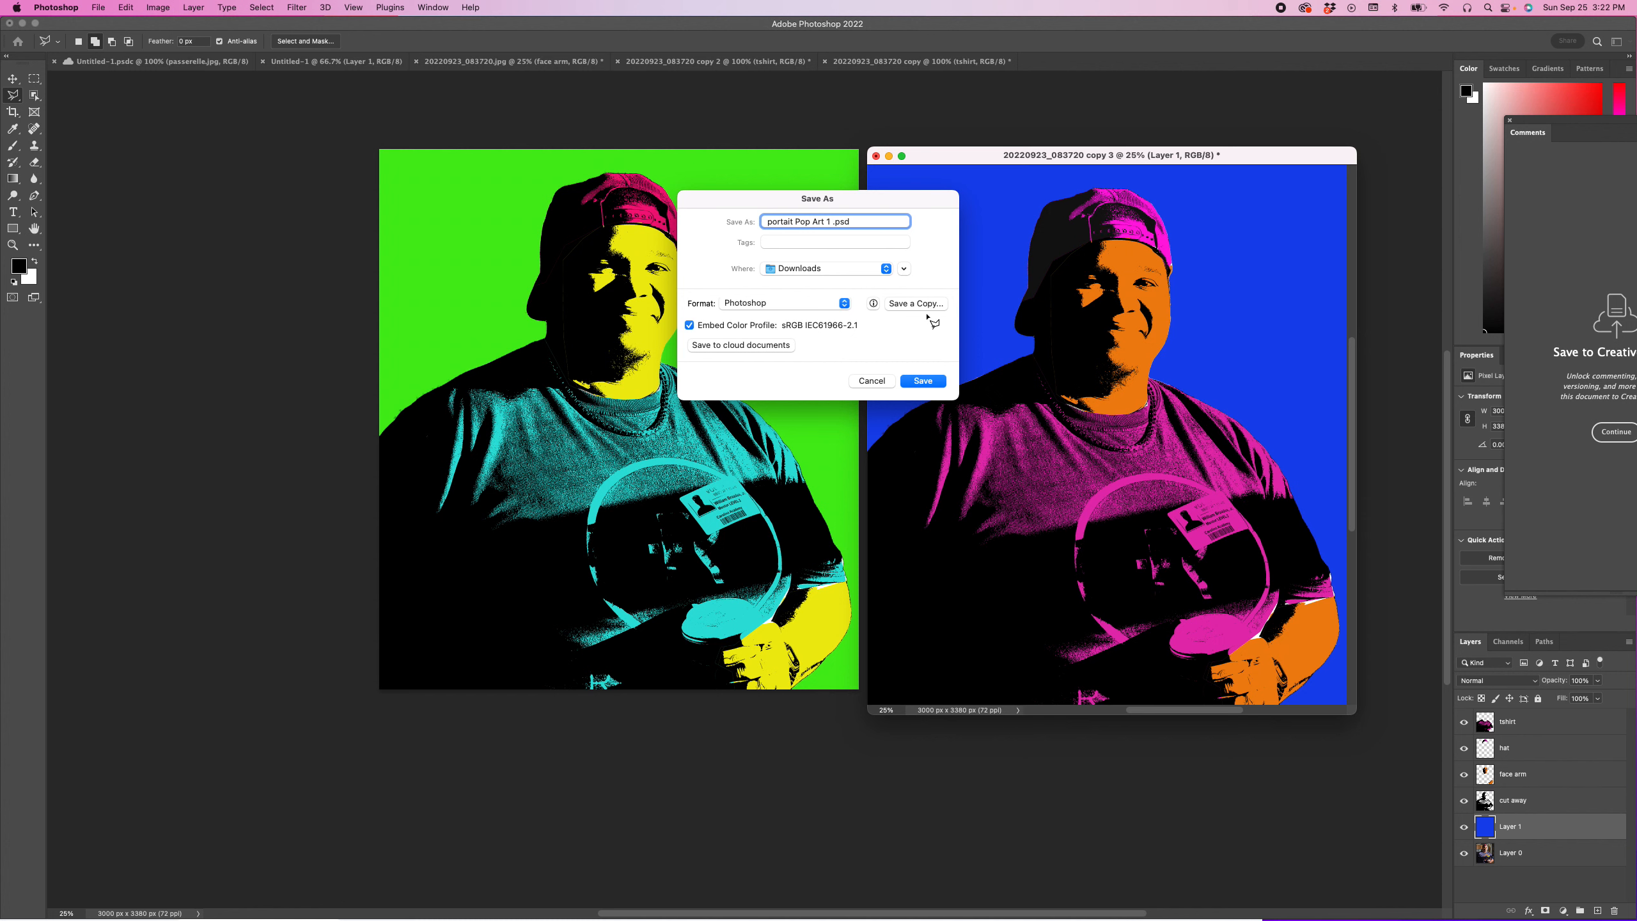
left_click(938, 385)
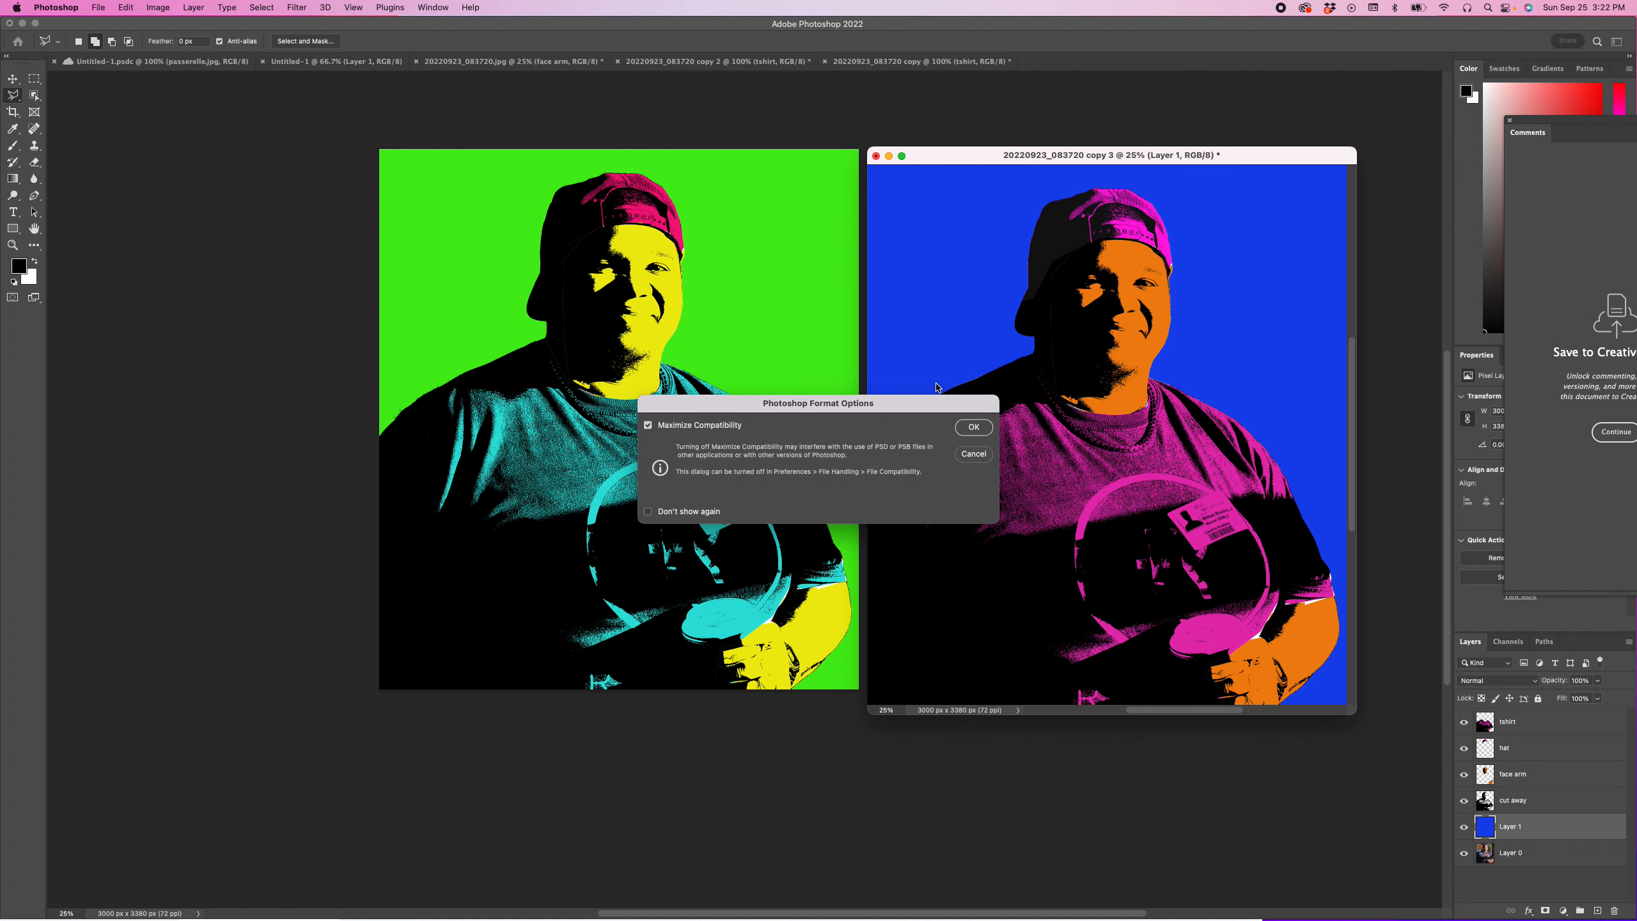
left_click(971, 428)
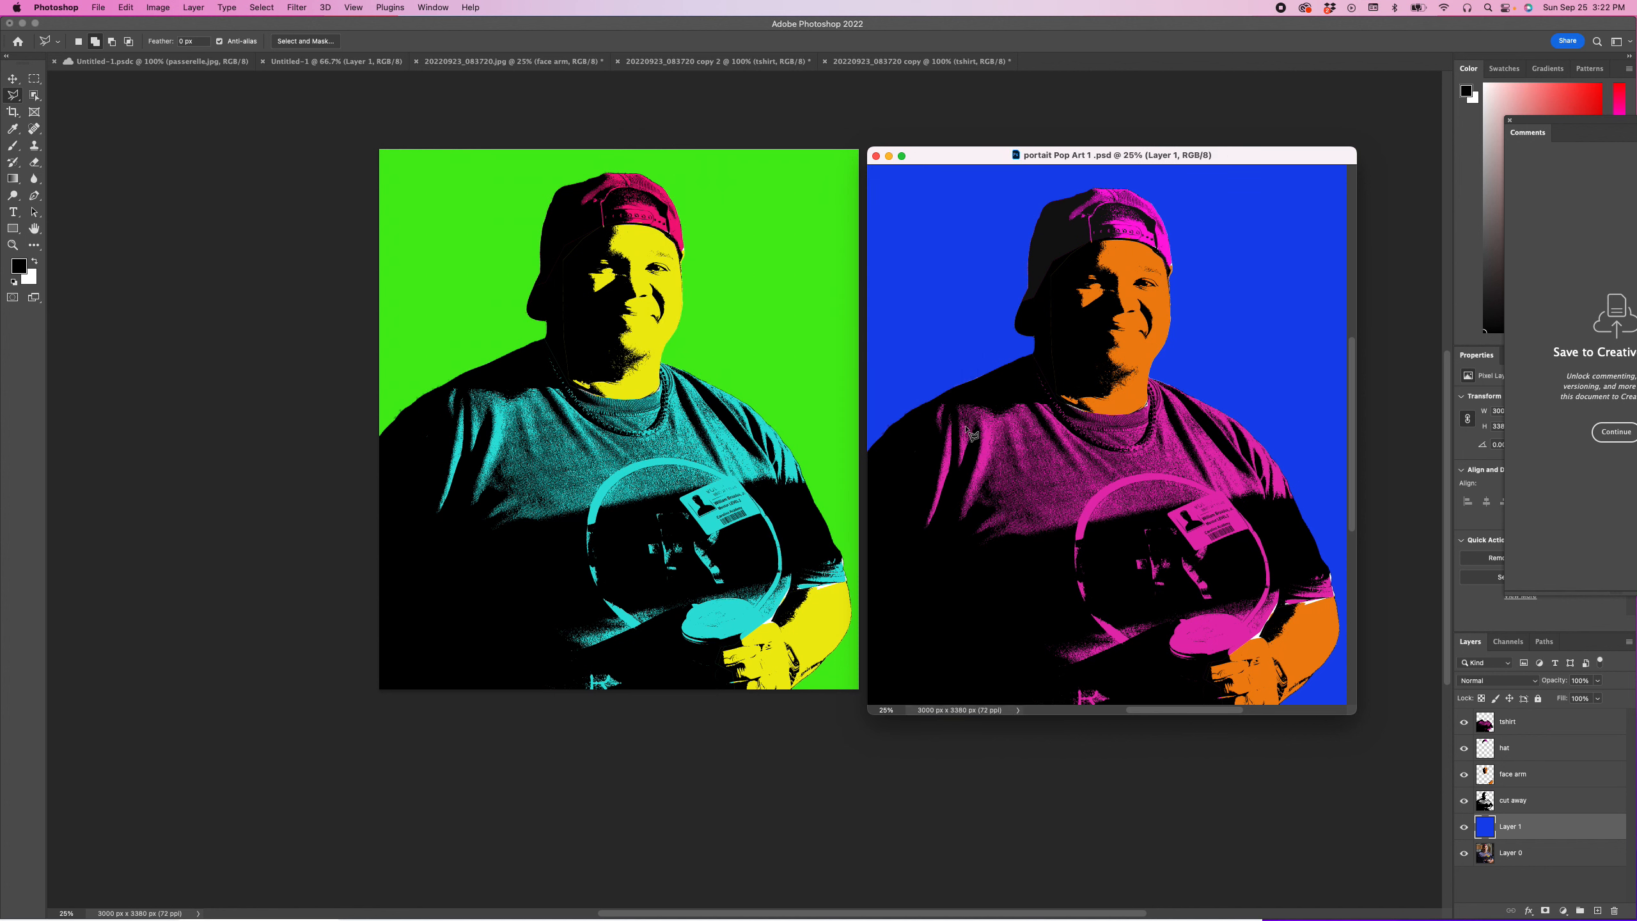